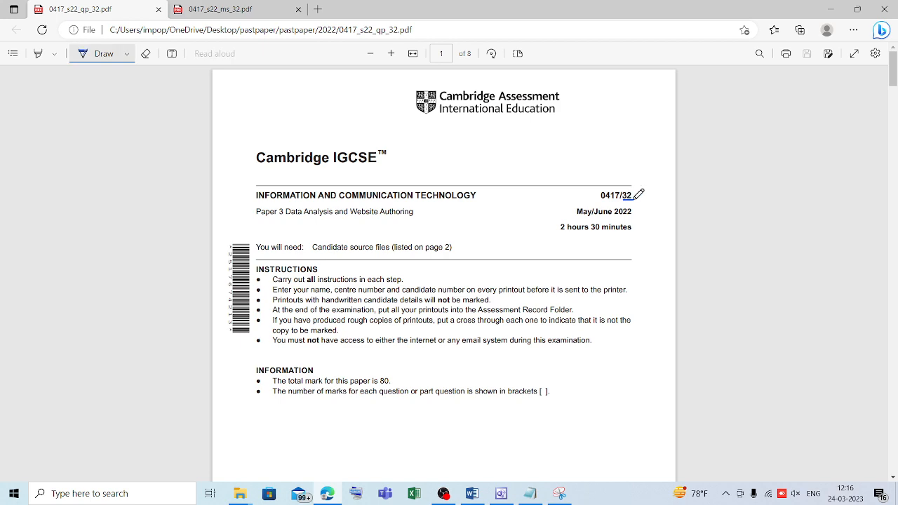
# - Underline the Task 2 heading, the two-decimal-places requirement, question number 1, "spreadsheet package" and the three CSV file names in the question paper
pyautogui.moveTo(893, 77)
pyautogui.mouseDown()
pyautogui.moveTo(893, 431)
pyautogui.moveTo(895, 144)
pyautogui.mouseUp()
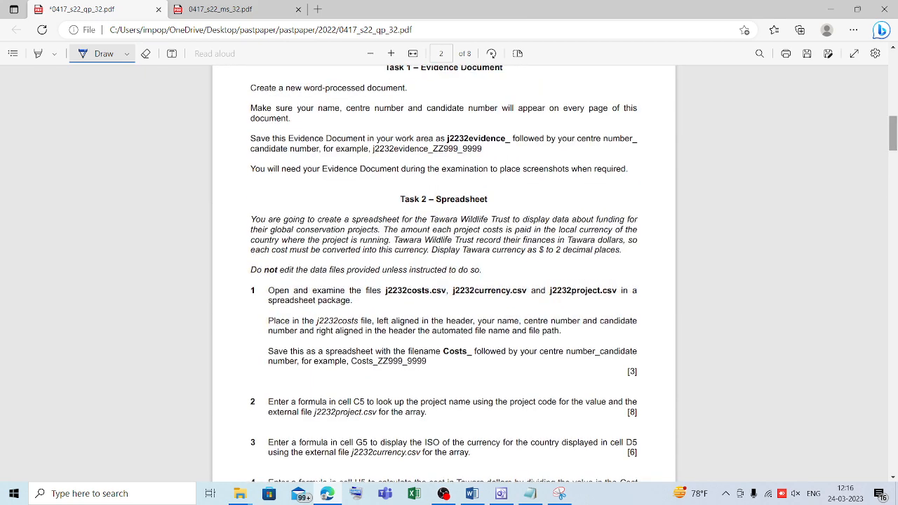
pyautogui.moveTo(411, 209); pyautogui.dragTo(492, 208)
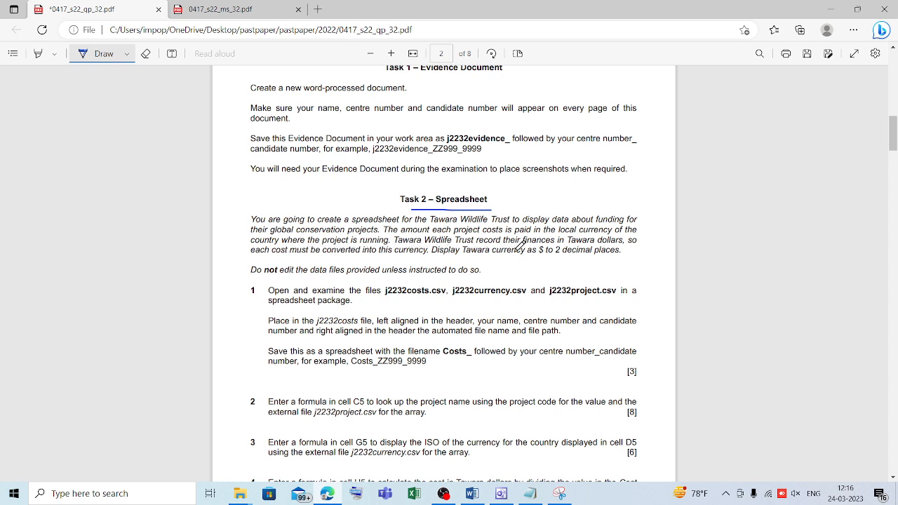
pyautogui.moveTo(534, 258); pyautogui.dragTo(627, 257)
pyautogui.moveTo(237, 298); pyautogui.dragTo(254, 297)
pyautogui.moveTo(294, 306)
pyautogui.mouseDown()
pyautogui.moveTo(271, 306)
pyautogui.moveTo(349, 306)
pyautogui.mouseUp()
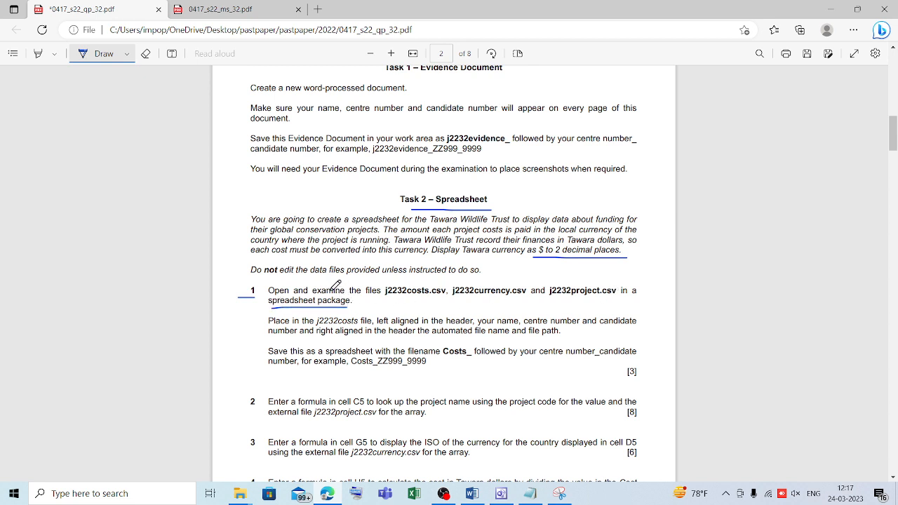
pyautogui.moveTo(386, 298); pyautogui.dragTo(597, 299)
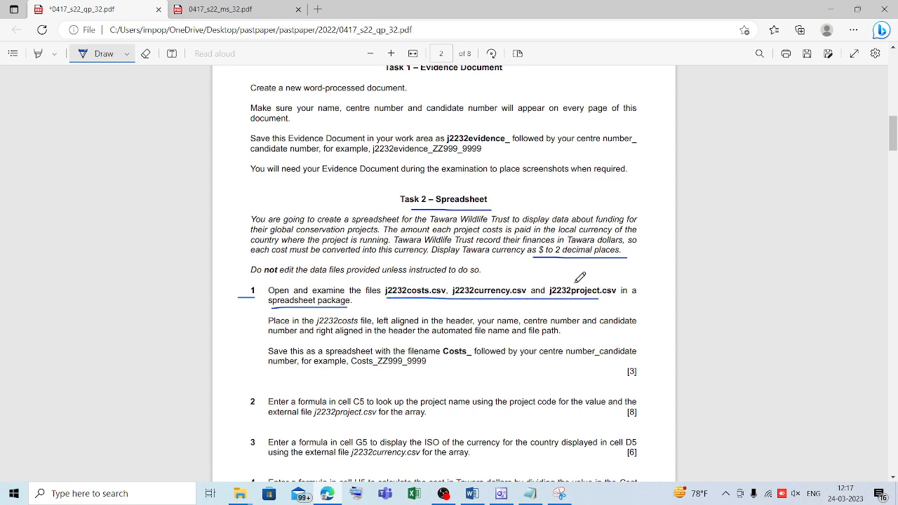
# - Open j2232costs from the June 2022 source files folder and widen column A to fit the expenditure title
pyautogui.click(240, 493)
pyautogui.click(287, 464)
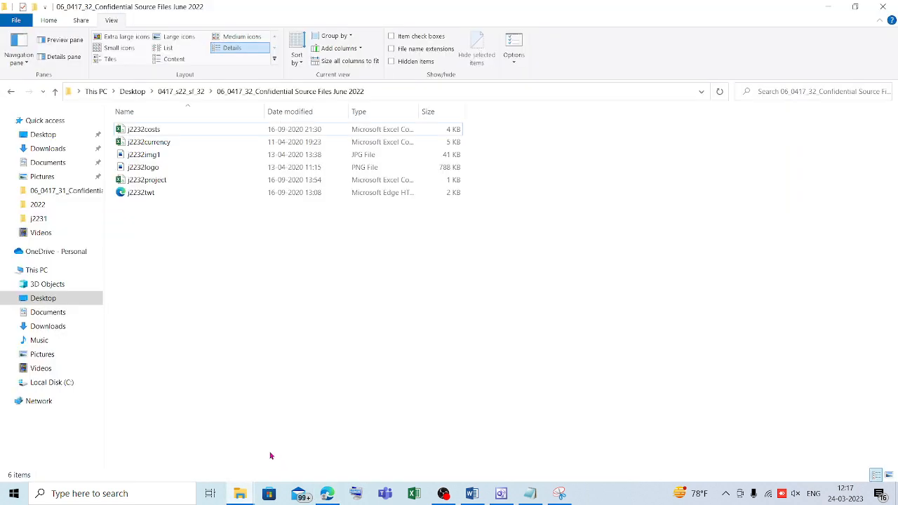
pyautogui.click(160, 132)
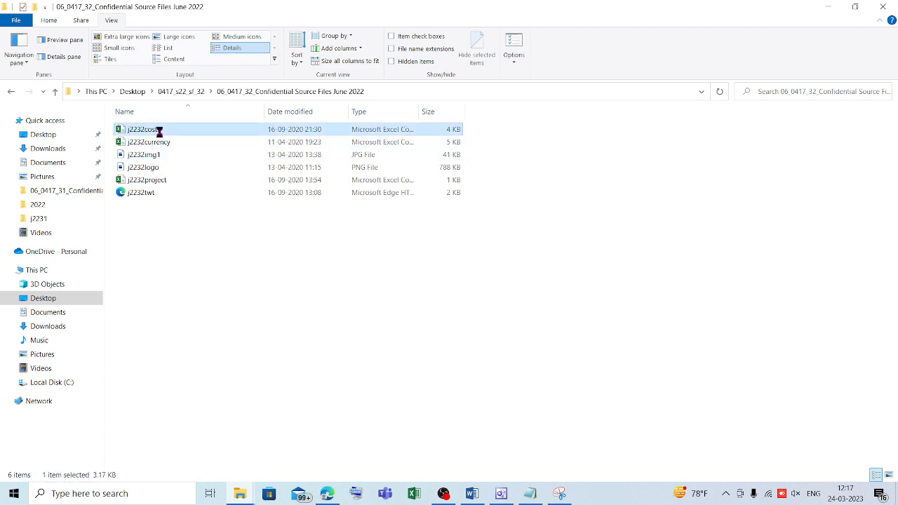
pyautogui.doubleClick(160, 132)
pyautogui.doubleClick(163, 132)
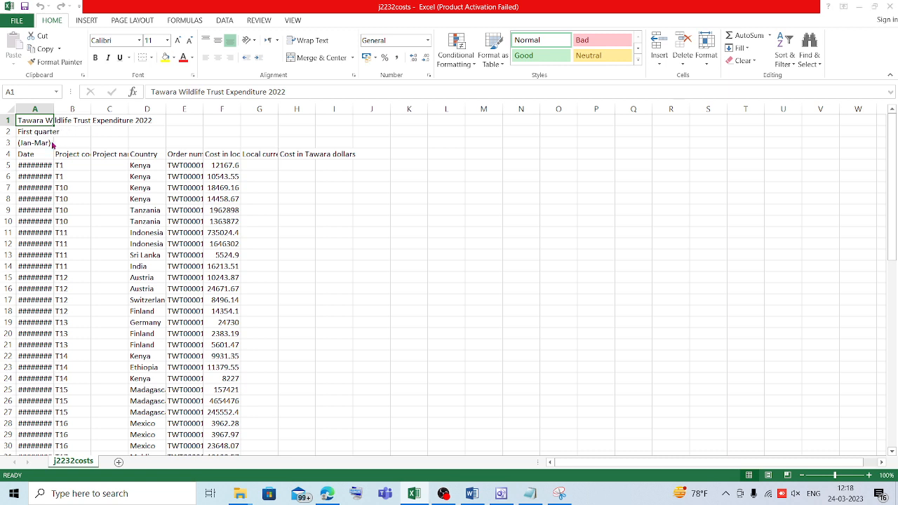
pyautogui.click(570, 362)
pyautogui.moveTo(55, 106); pyautogui.dragTo(162, 106)
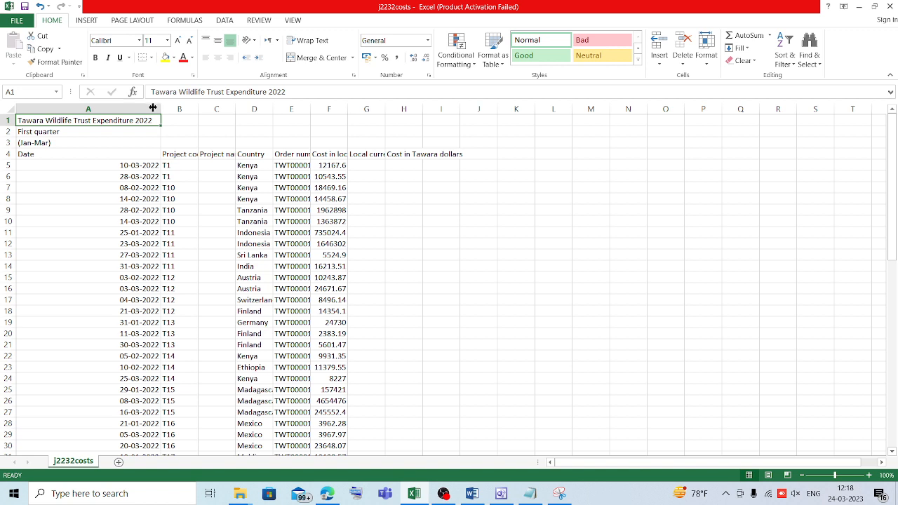
pyautogui.moveTo(153, 107); pyautogui.dragTo(154, 109)
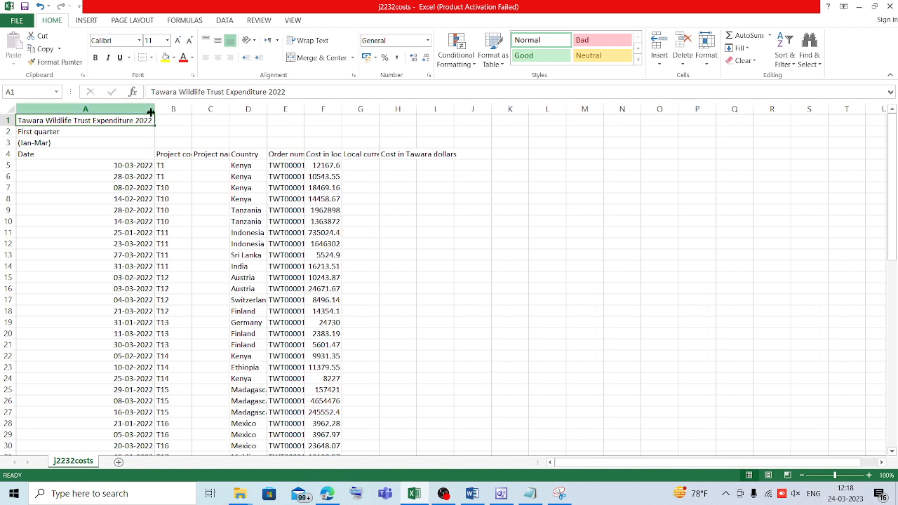
# - Open j2232currency from the source files folder and widen its ISO and Exchange rate columns
pyautogui.click(305, 435)
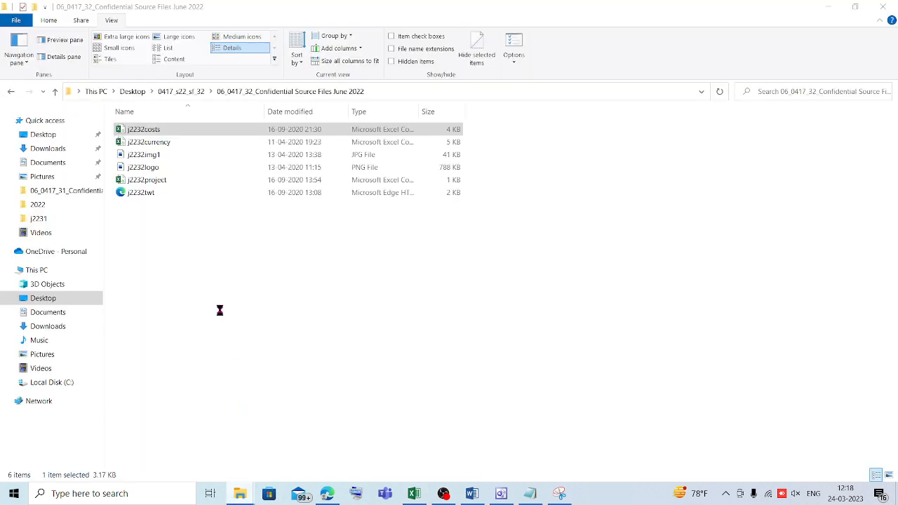
pyautogui.click(162, 145)
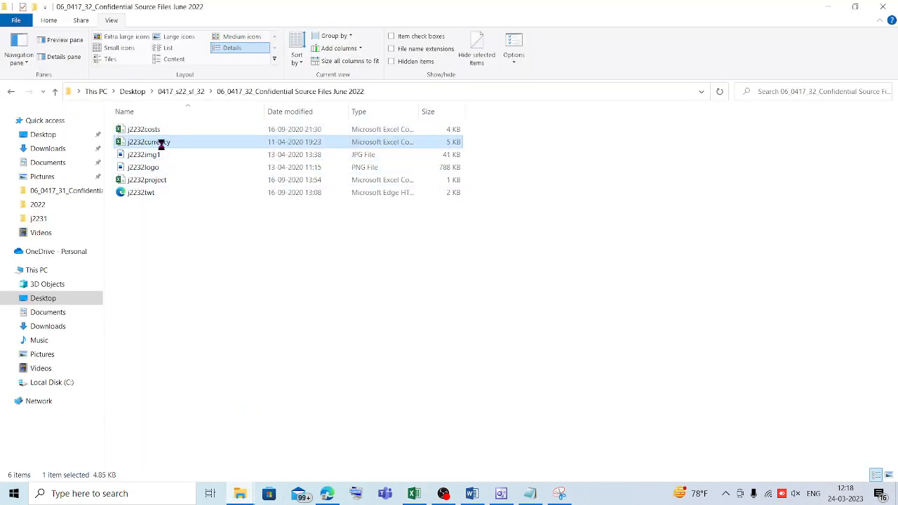
pyautogui.doubleClick(161, 143)
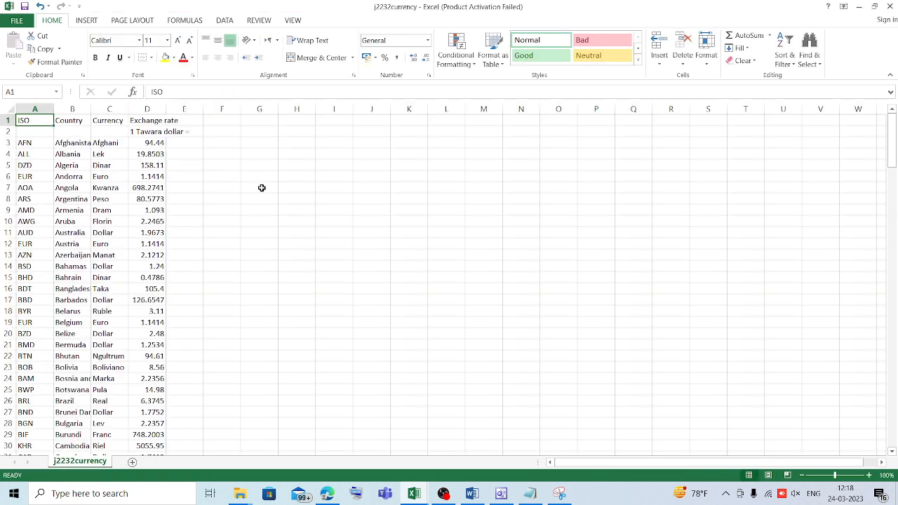
pyautogui.moveTo(55, 105); pyautogui.dragTo(61, 105)
pyautogui.moveTo(177, 111); pyautogui.dragTo(208, 111)
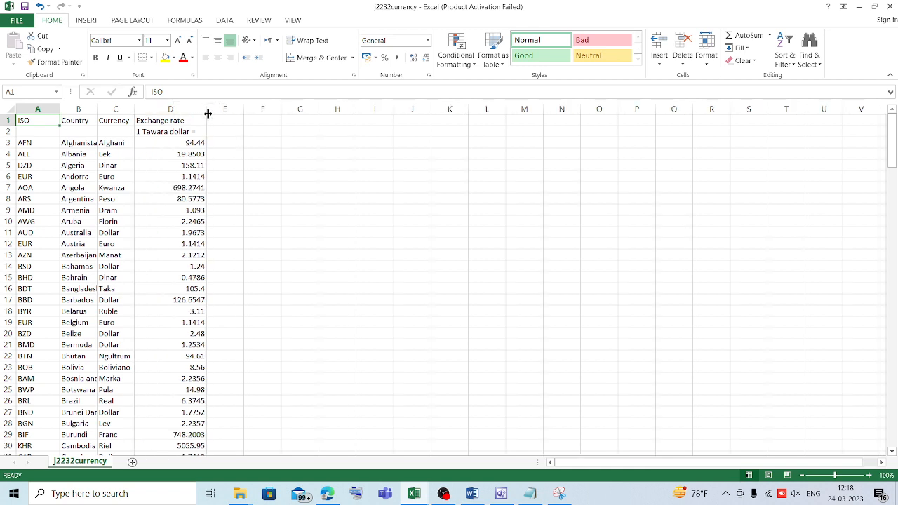
# - Open j2232project from the source files folder and widen columns A and C
pyautogui.click(327, 493)
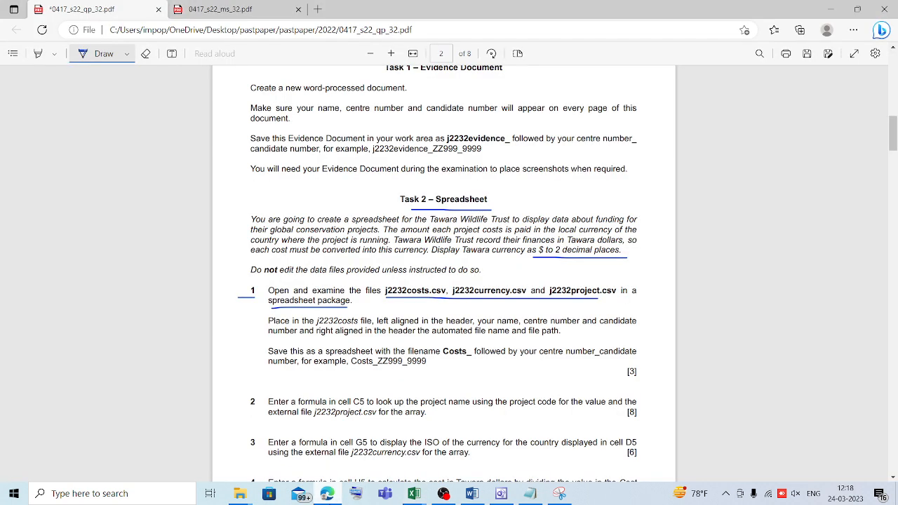
pyautogui.hotkey('alt', 'Tab')
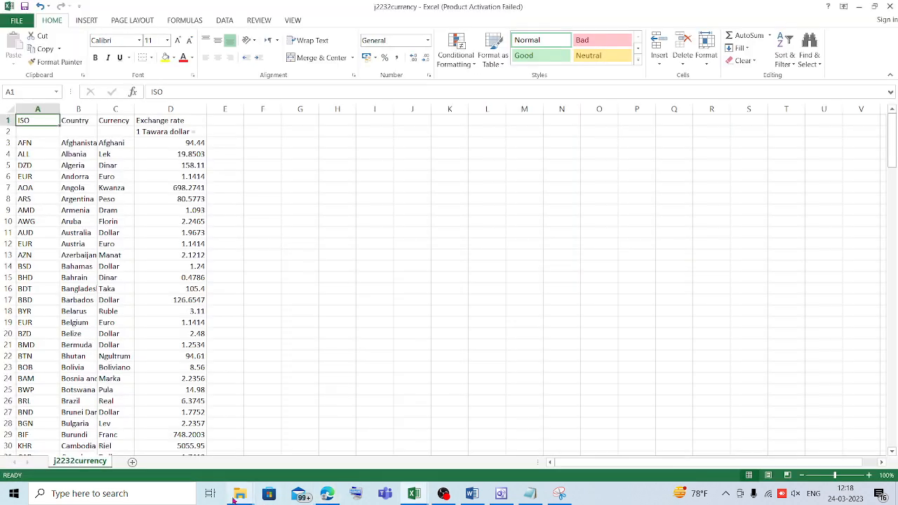
pyautogui.moveTo(238, 495)
pyautogui.click(271, 465)
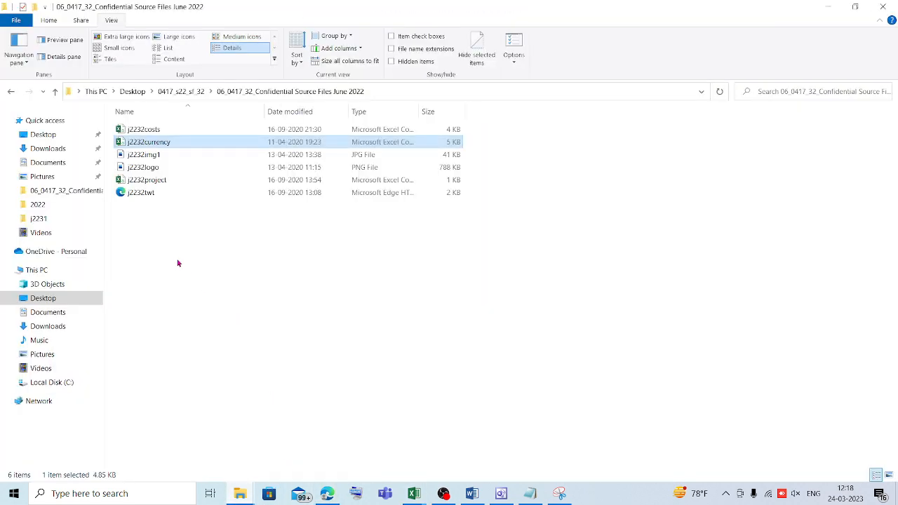
pyautogui.doubleClick(175, 180)
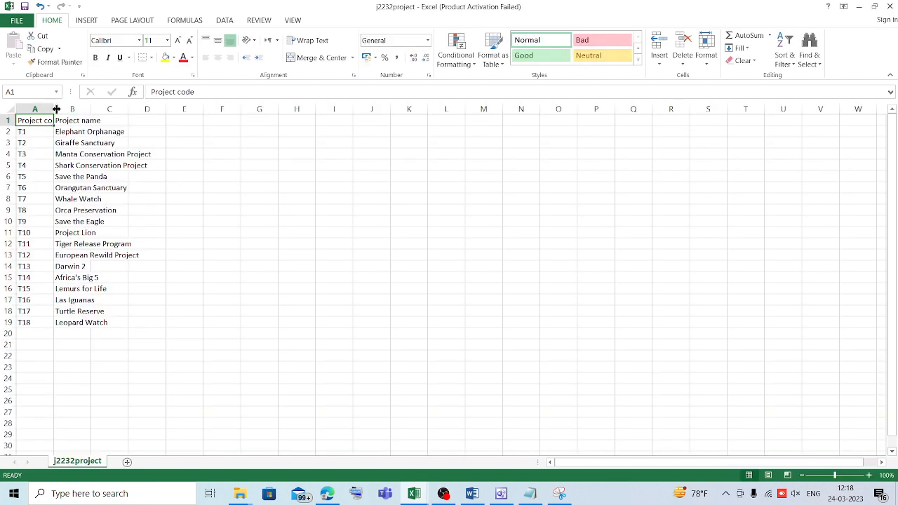
pyautogui.moveTo(54, 109); pyautogui.dragTo(67, 109)
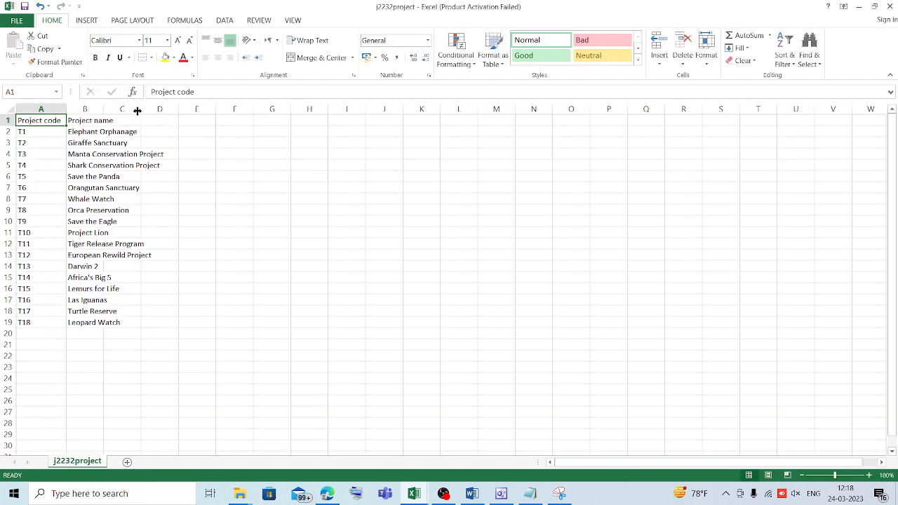
pyautogui.moveTo(141, 108); pyautogui.dragTo(176, 112)
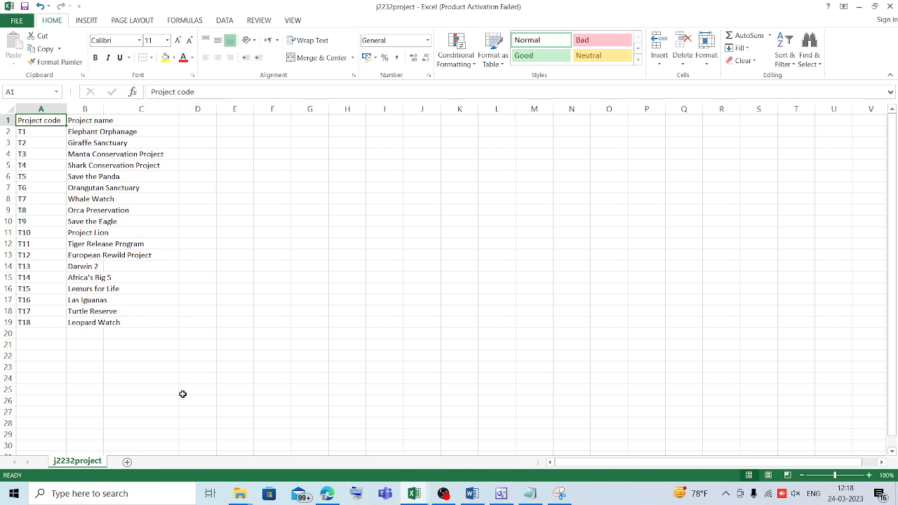
# - Check the question paper, return to the j2232project workbook and widen column B to fit the project names
pyautogui.click(328, 494)
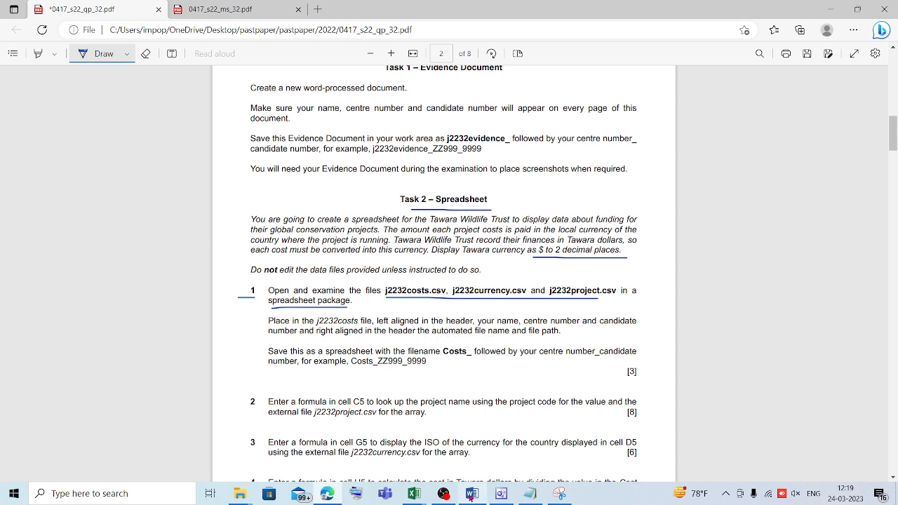
pyautogui.moveTo(413, 495)
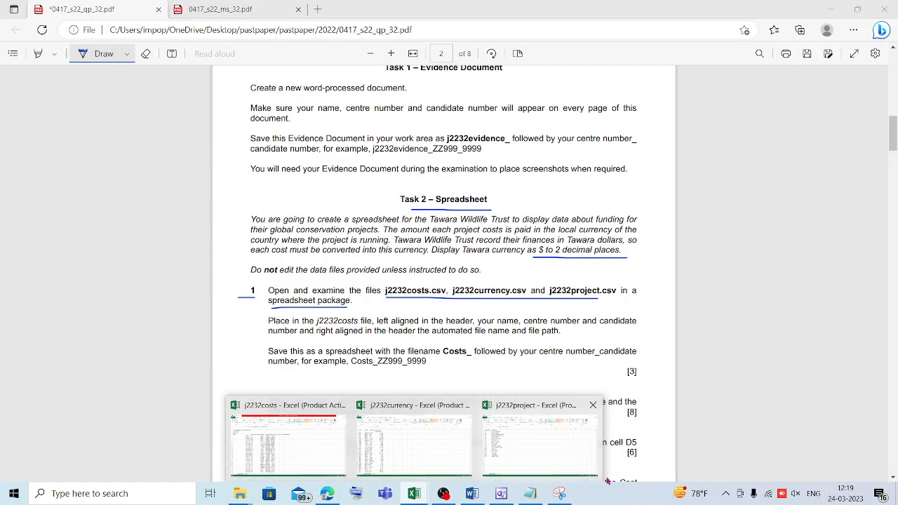
pyautogui.click(509, 450)
pyautogui.click(112, 155)
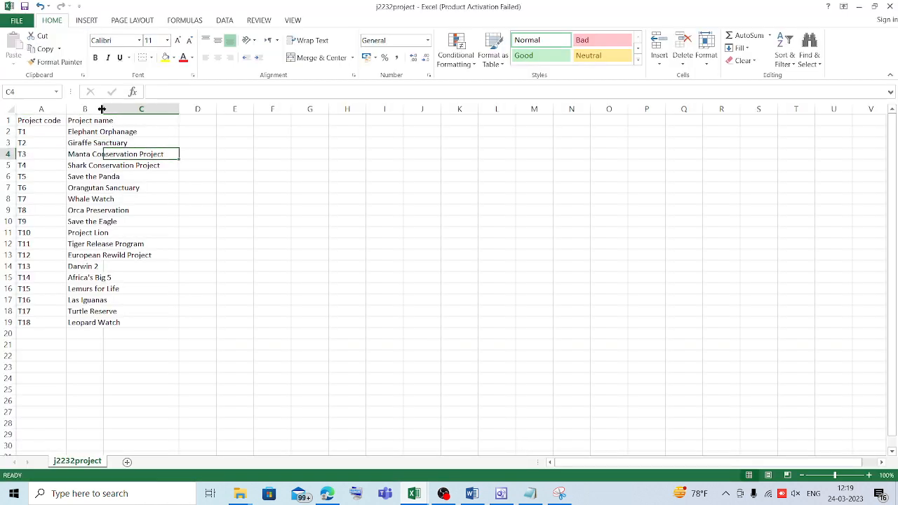
pyautogui.moveTo(110, 108); pyautogui.dragTo(175, 113)
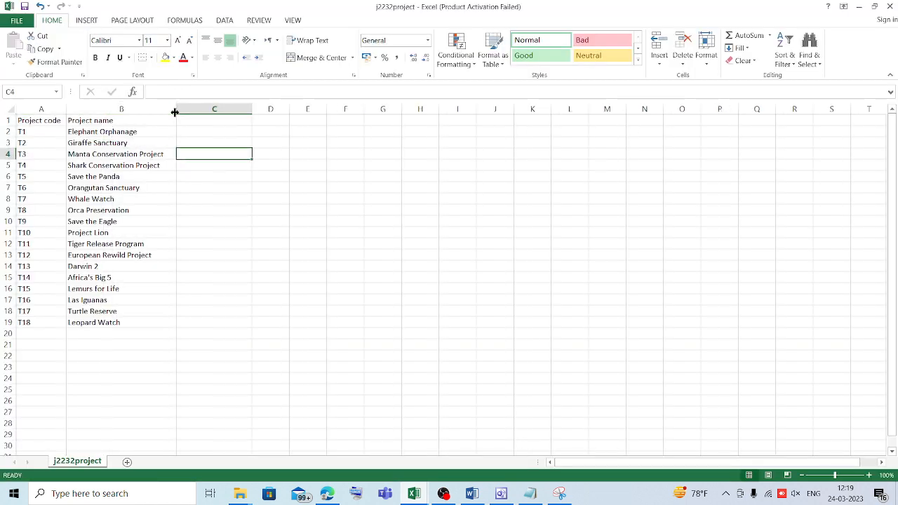
# - Add a page header to j2232costs with the candidate's name, centre number and candidate number in its left section
pyautogui.click(326, 493)
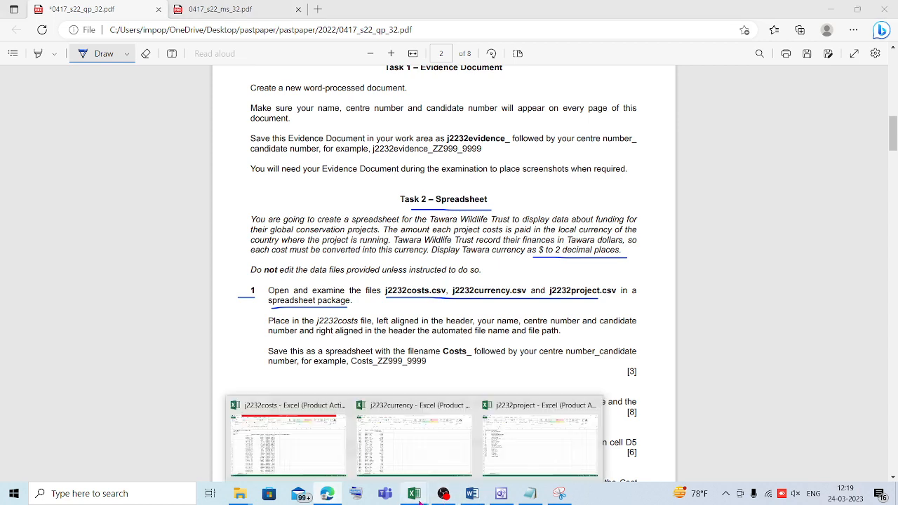
pyautogui.click(313, 454)
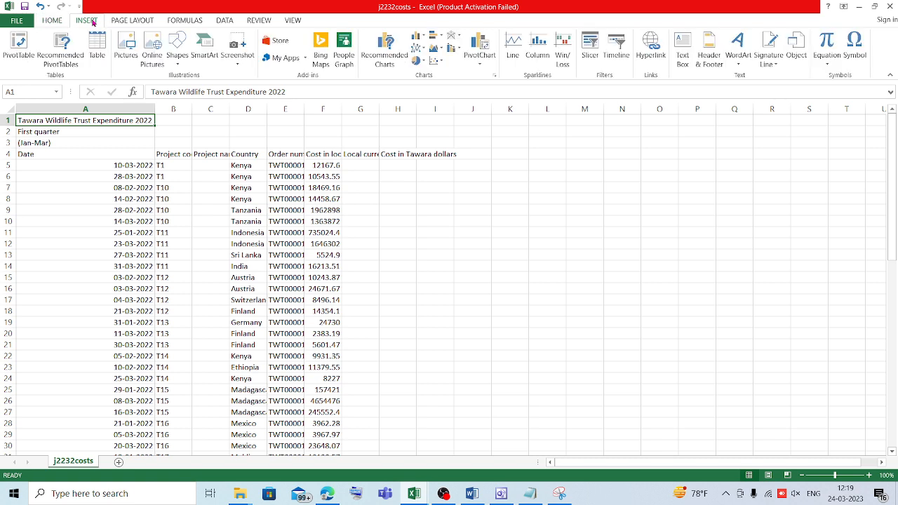
pyautogui.click(713, 54)
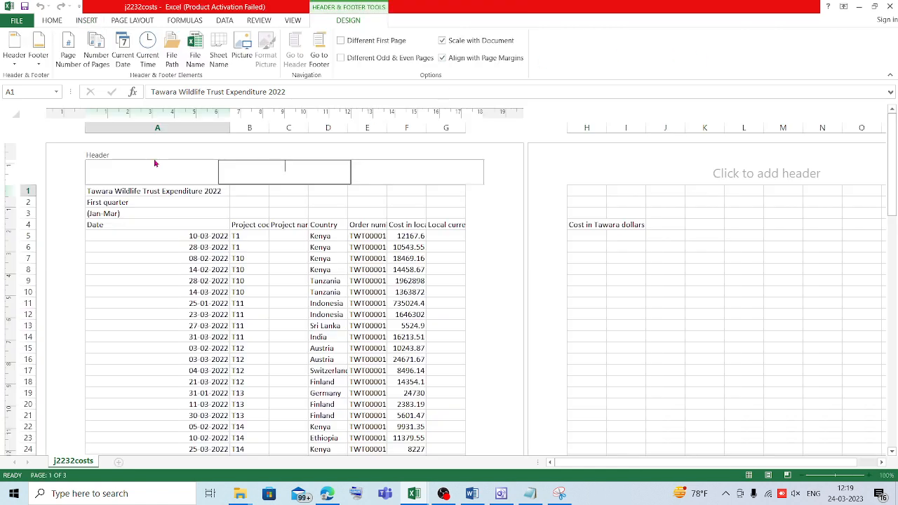
pyautogui.click(150, 162)
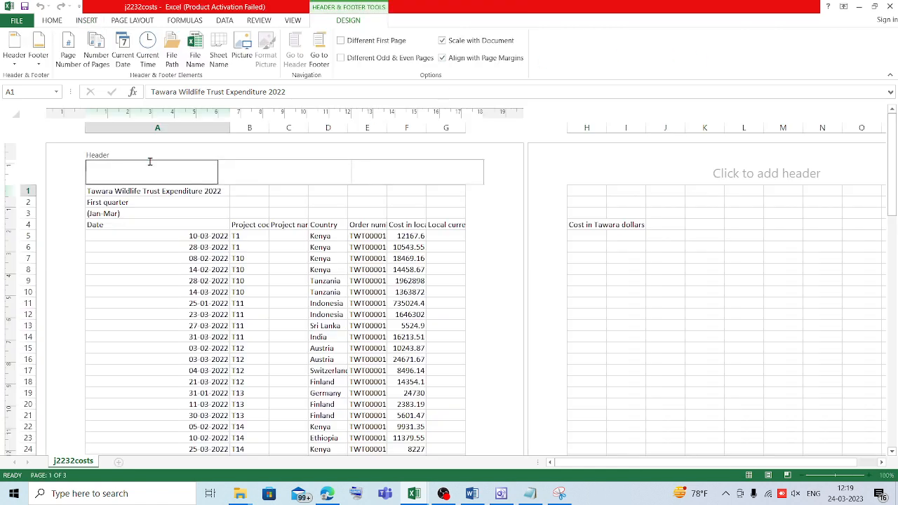
pyautogui.write('XXXX,YYYYYY,12345')
# - Underline "automated file name and file path" in question 1 and insert both automated fields in the right header section of j2232costs
pyautogui.click(383, 169)
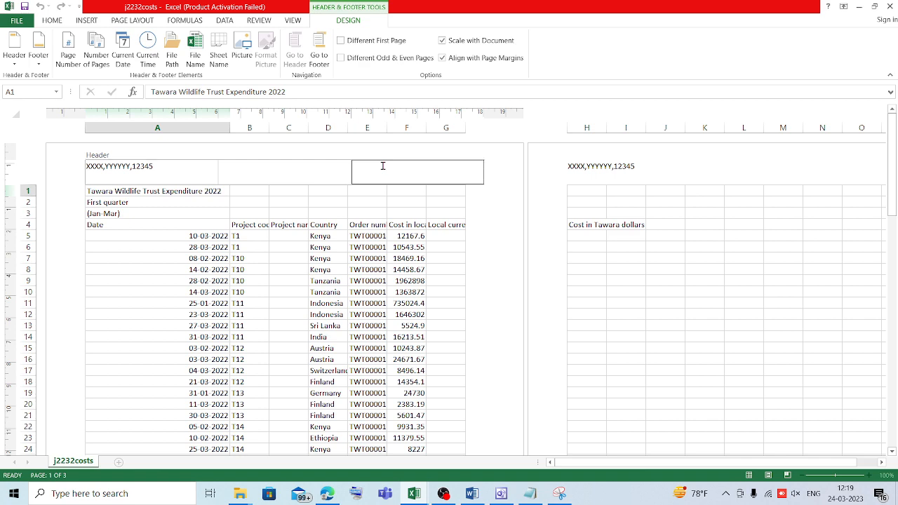
pyautogui.click(337, 489)
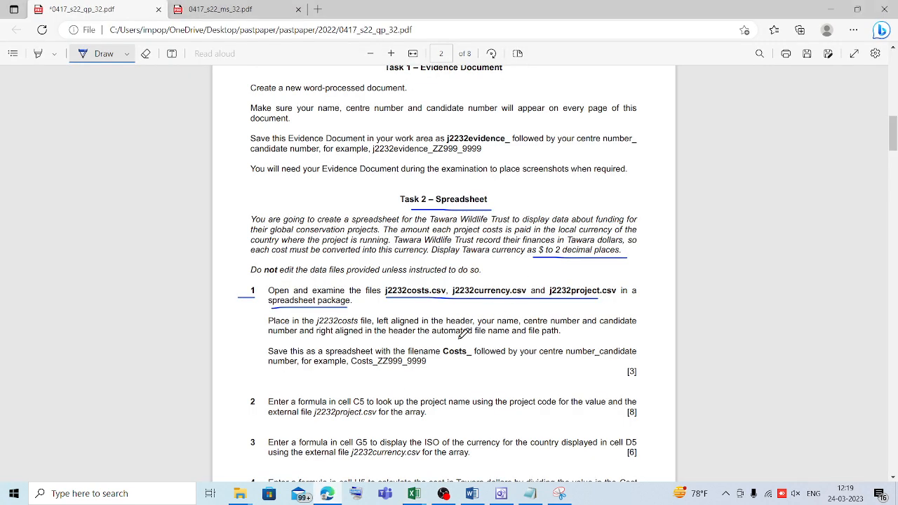
pyautogui.moveTo(443, 339); pyautogui.dragTo(562, 339)
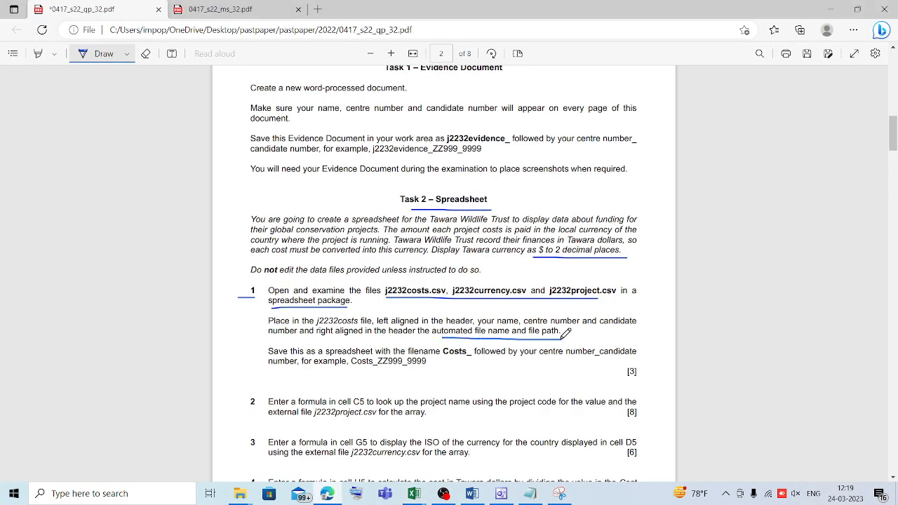
pyautogui.click(414, 494)
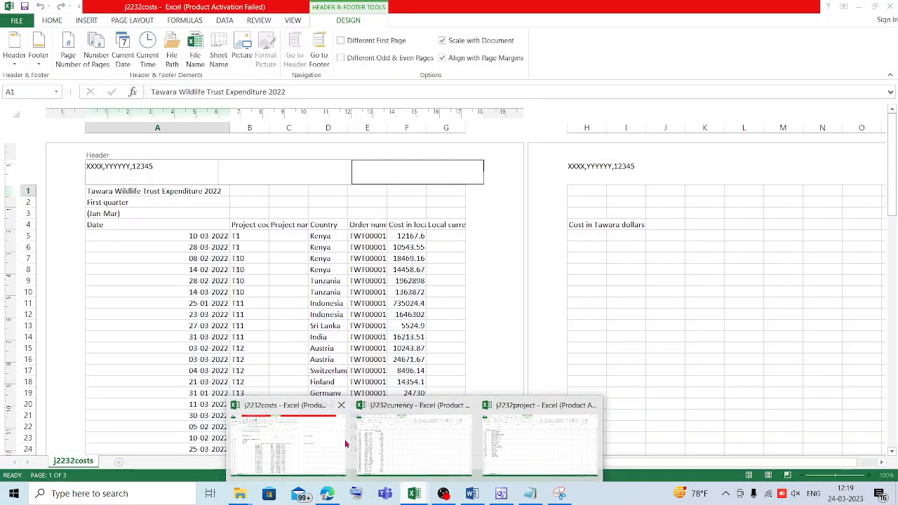
pyautogui.click(288, 442)
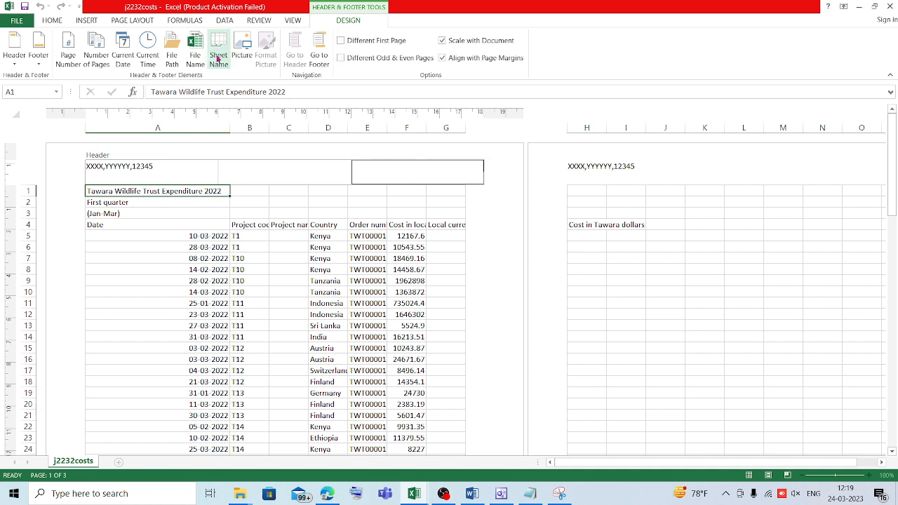
pyautogui.click(194, 58)
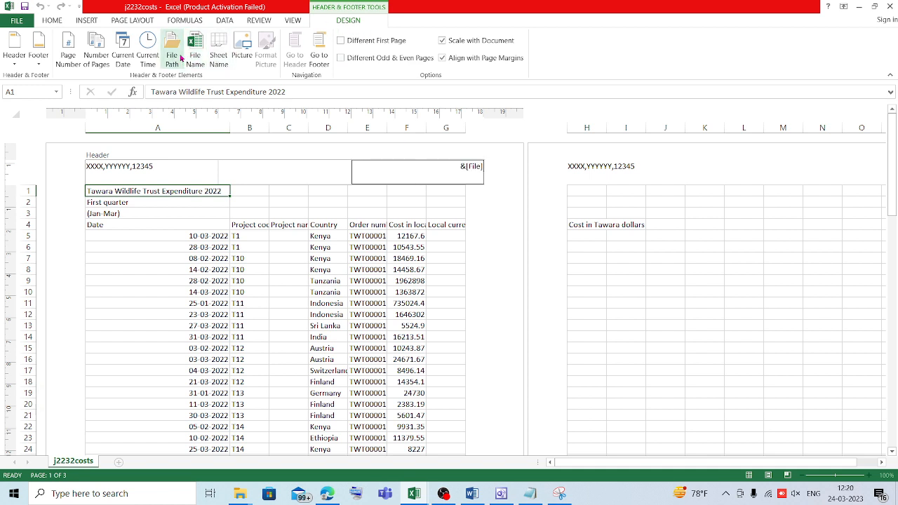
pyautogui.click(176, 59)
# - Underline "Costs_" and the example filename in question 1 of the question paper, and return to the j2232costs workbook
pyautogui.click(327, 494)
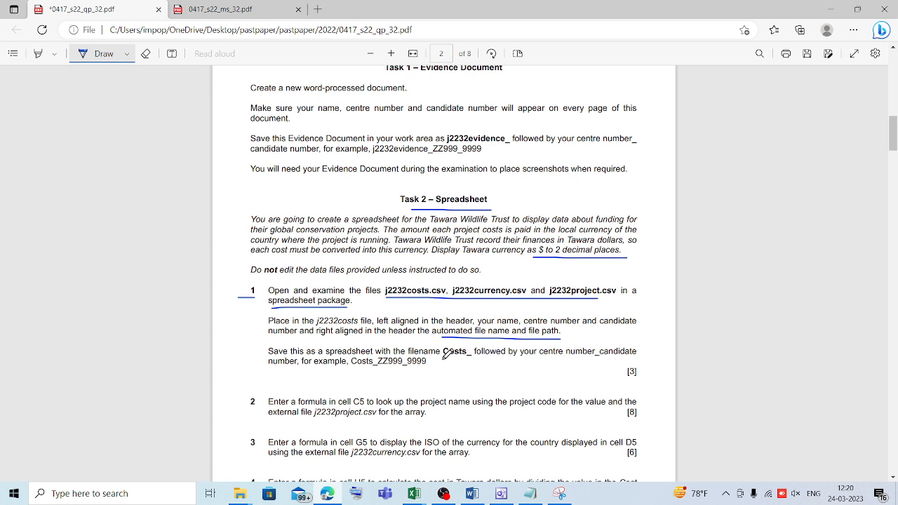
pyautogui.moveTo(344, 373)
pyautogui.mouseDown()
pyautogui.moveTo(441, 373)
pyautogui.moveTo(450, 358)
pyautogui.mouseUp()
pyautogui.moveTo(414, 494)
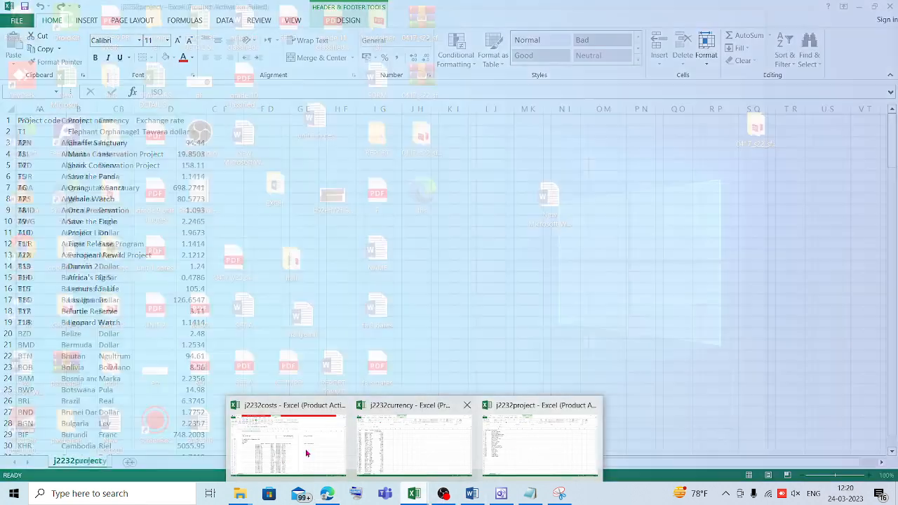
pyautogui.click(306, 453)
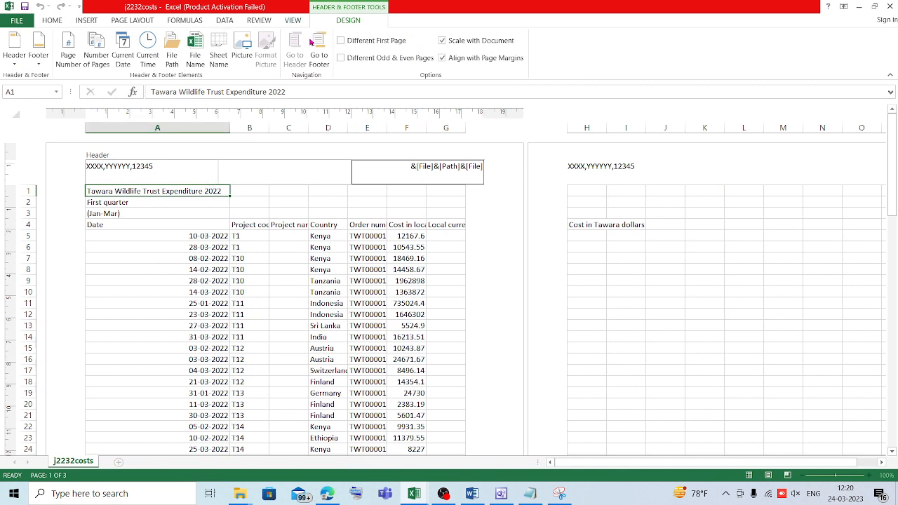
# - Finish editing the page header and switch j2232costs back to Normal view
pyautogui.click(133, 280)
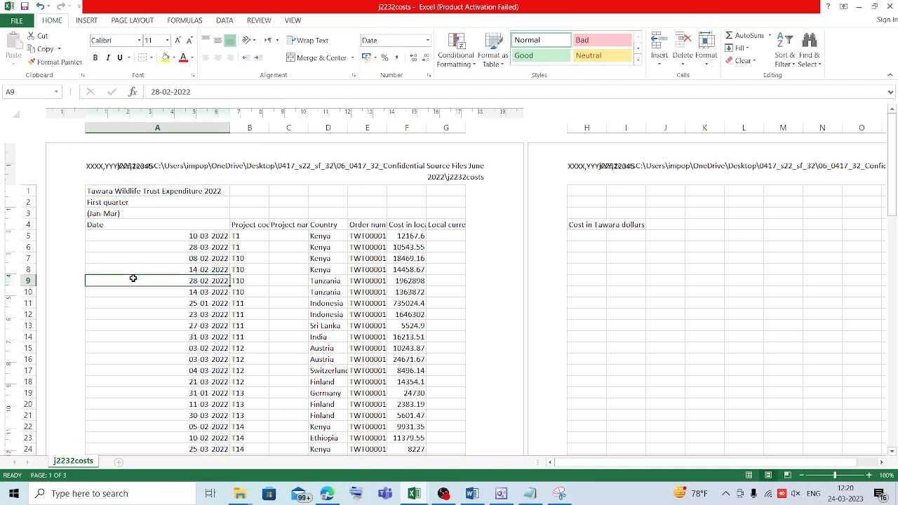
pyautogui.click(292, 20)
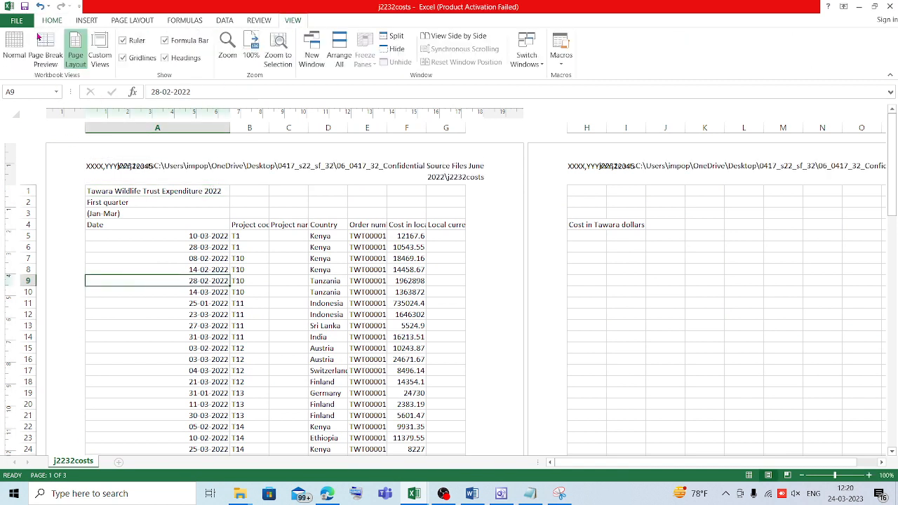
pyautogui.click(15, 49)
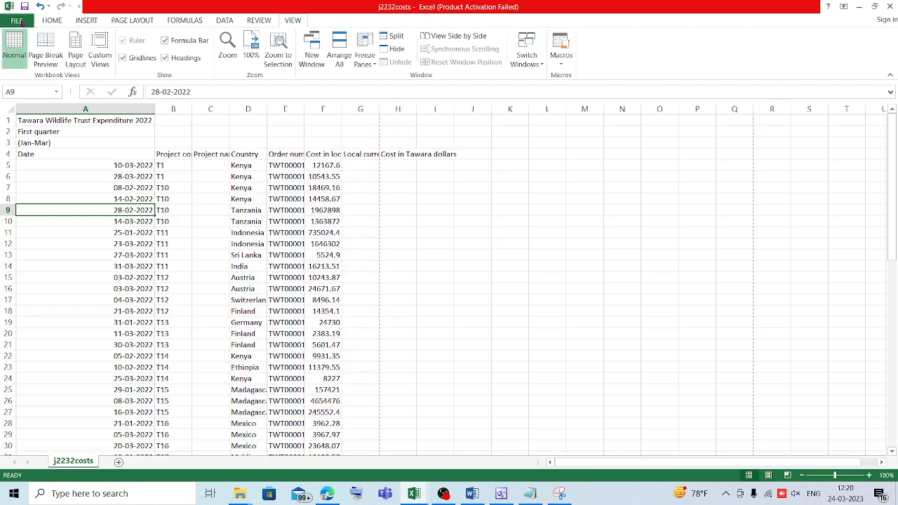
# - Save j2232costs in the source files folder as an Excel Workbook named Costs_yyyy_12345
pyautogui.click(17, 21)
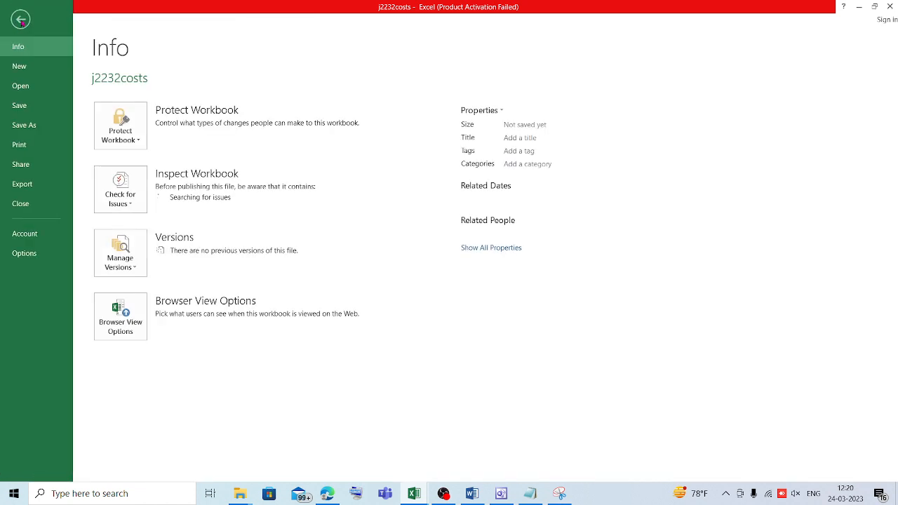
pyautogui.click(36, 127)
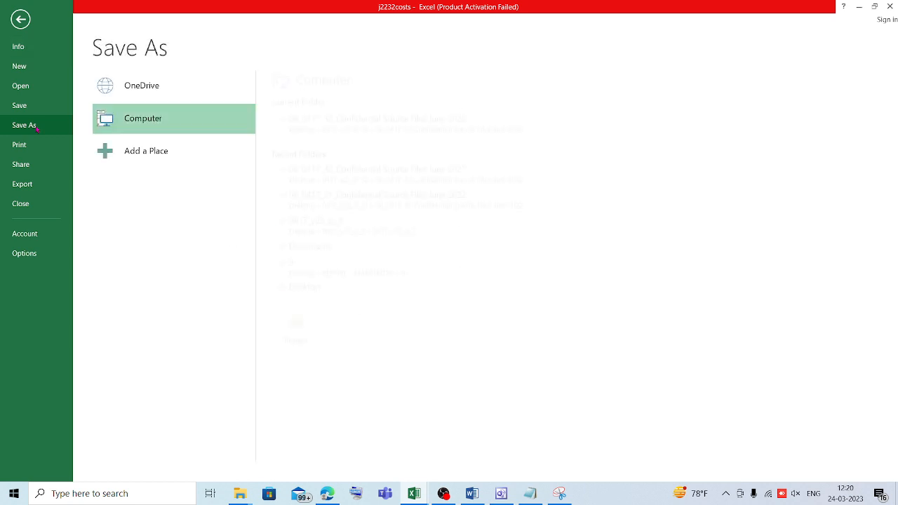
pyautogui.click(343, 126)
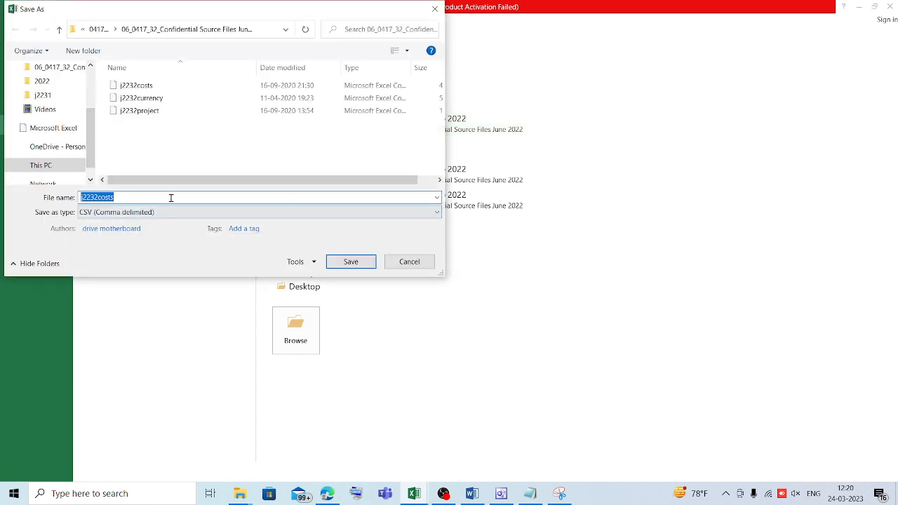
pyautogui.write('Costs_yyyy_12345')
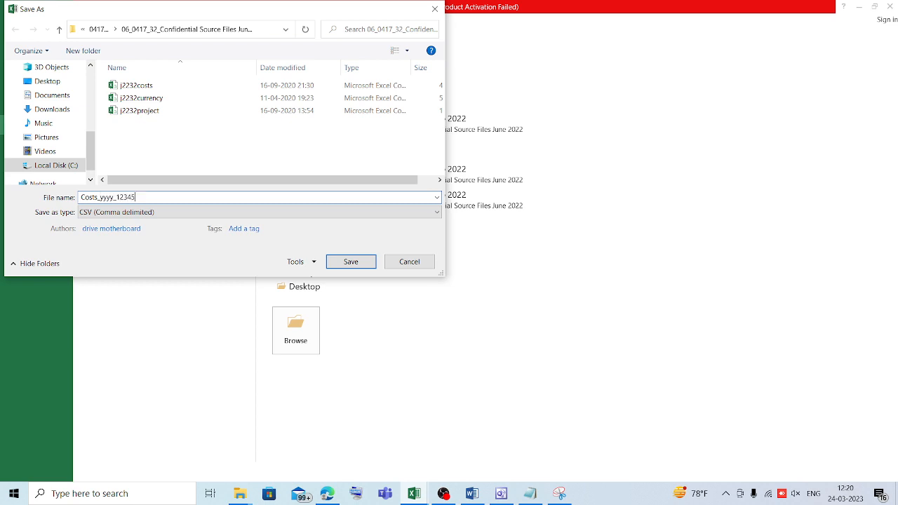
pyautogui.click(177, 213)
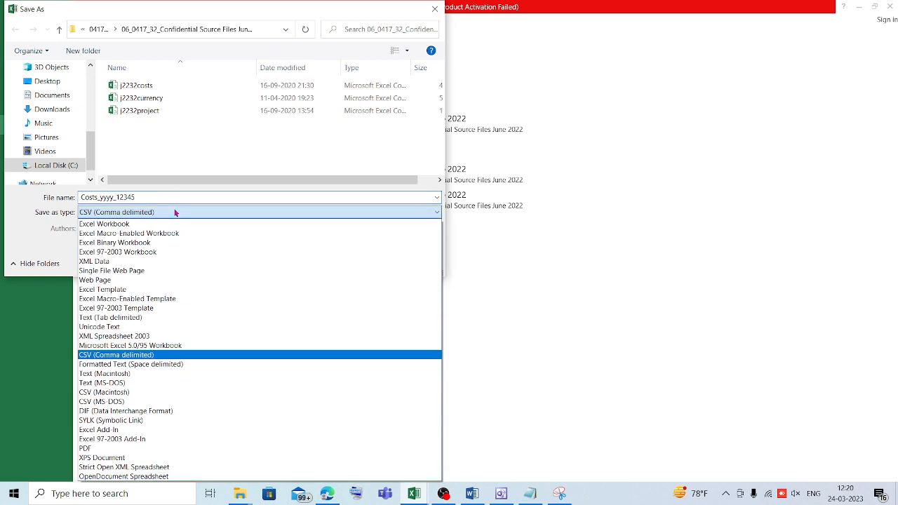
pyautogui.click(160, 224)
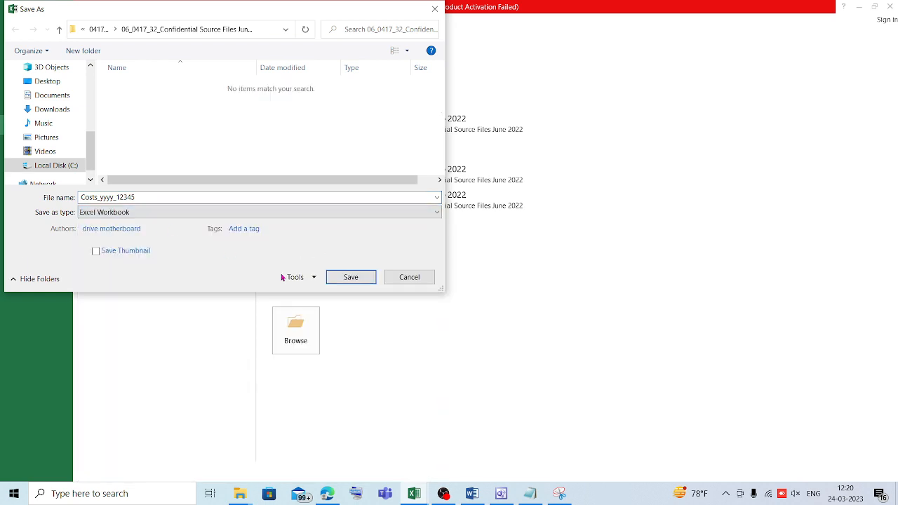
pyautogui.click(345, 279)
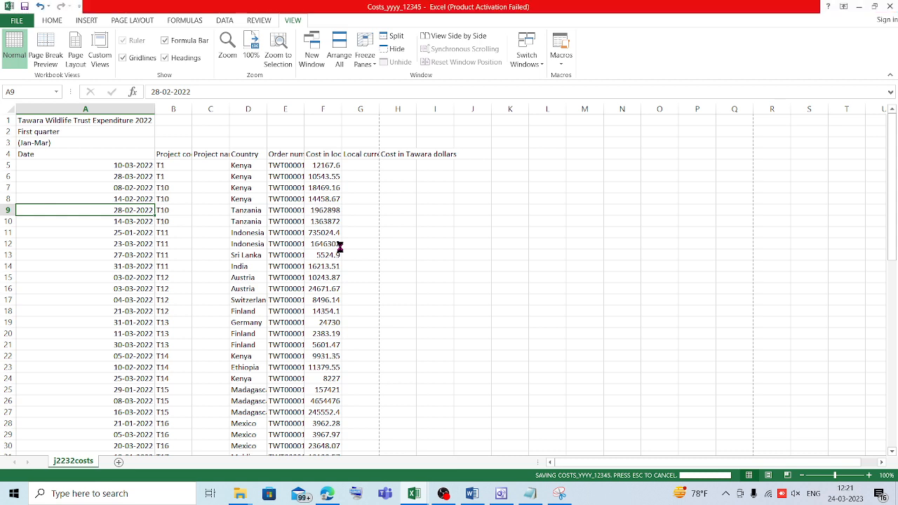
# - Widen columns B, C, E, F, G and H to fit their full row 4 headings
pyautogui.click(181, 156)
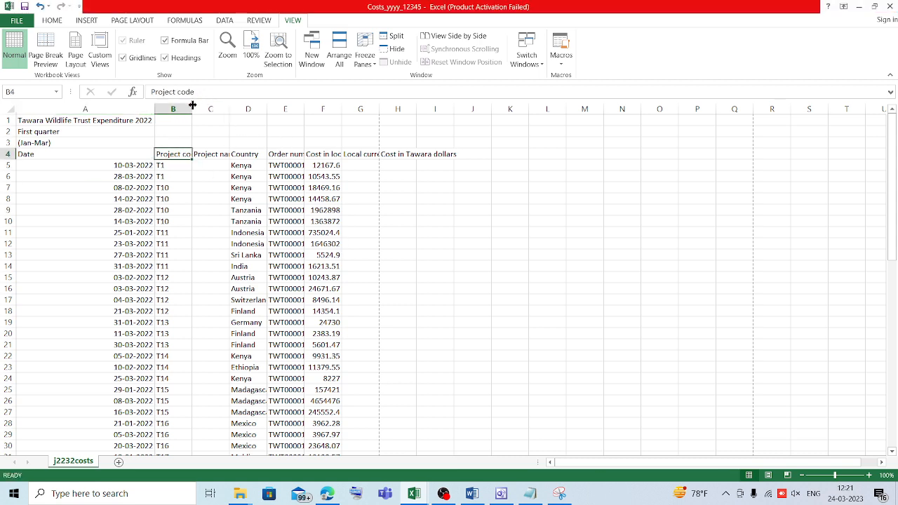
pyautogui.moveTo(192, 108); pyautogui.dragTo(271, 108)
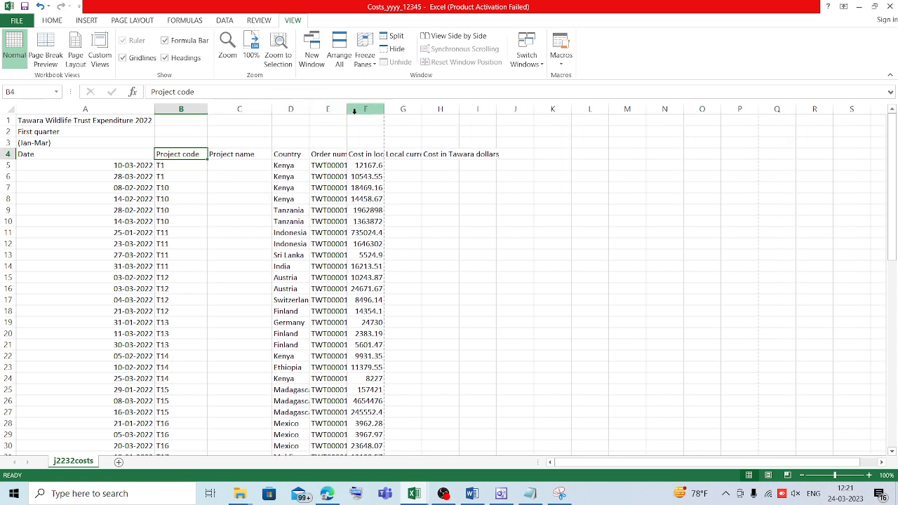
pyautogui.moveTo(347, 110); pyautogui.dragTo(615, 110)
pyautogui.click(583, 156)
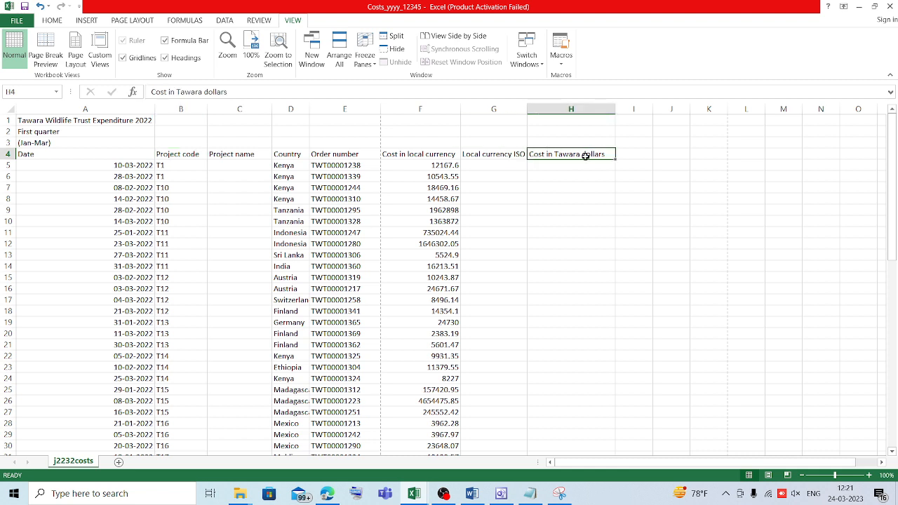
pyautogui.click(583, 164)
# - Underline "Tawara currency as $ to 2 decimal places" in the Task 2 introduction and return to the Costs_yyyy_12345 workbook
pyautogui.click(327, 493)
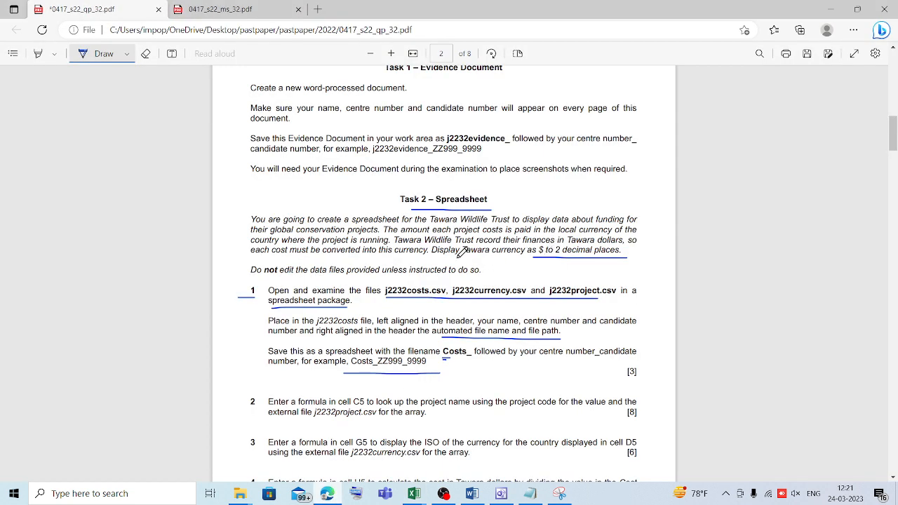
pyautogui.moveTo(458, 258); pyautogui.dragTo(627, 256)
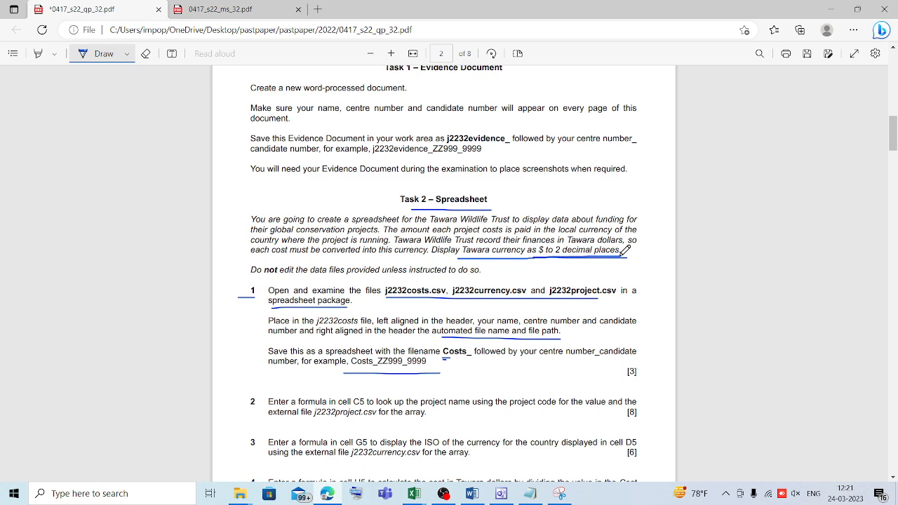
pyautogui.click(424, 497)
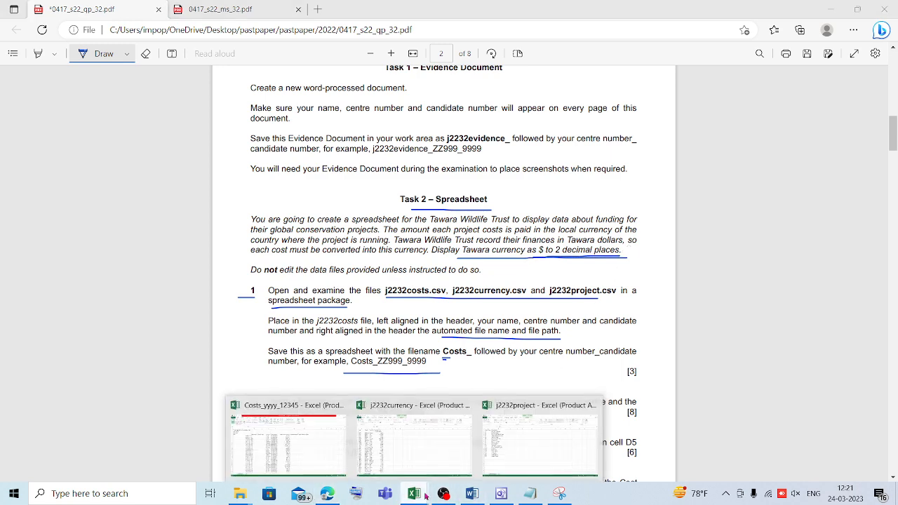
pyautogui.click(289, 445)
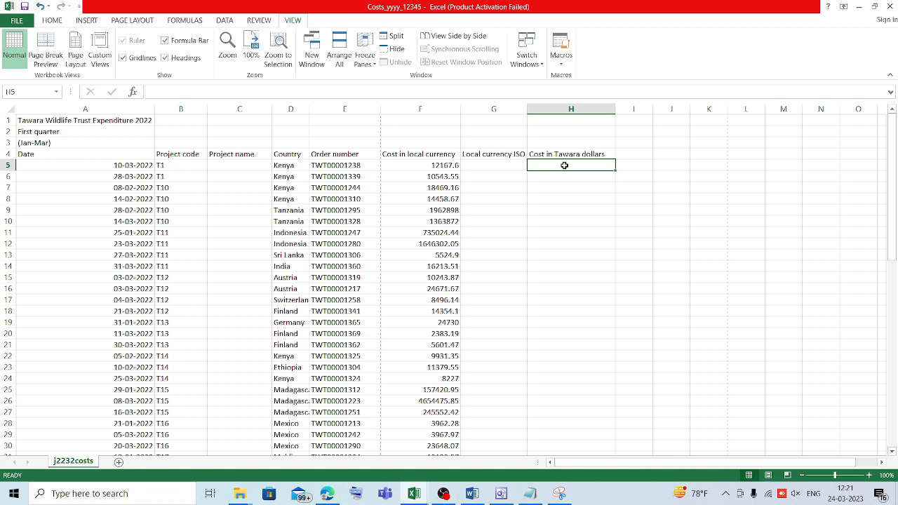
# - Open the cell formatting for H5:H68 under Cost in Tawara dollars and choose the Currency category
pyautogui.moveTo(564, 165); pyautogui.dragTo(590, 421)
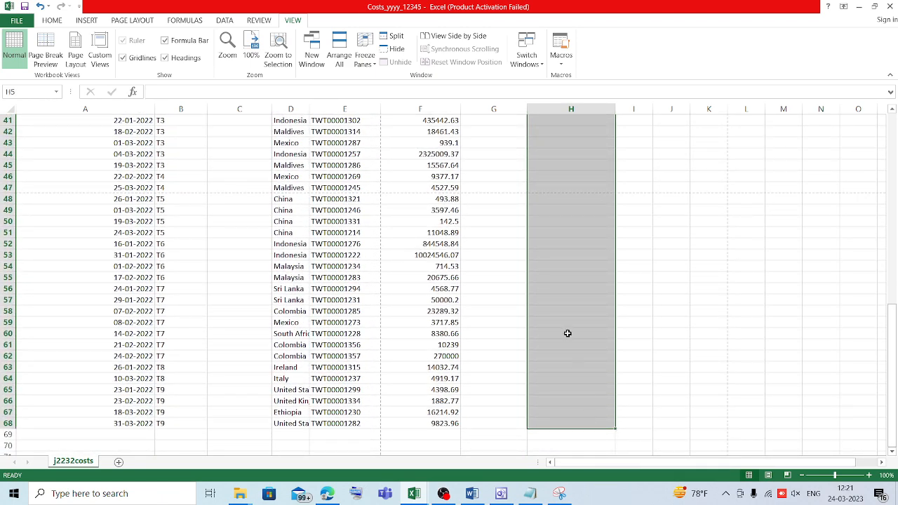
pyautogui.scroll(12, 571, 268)
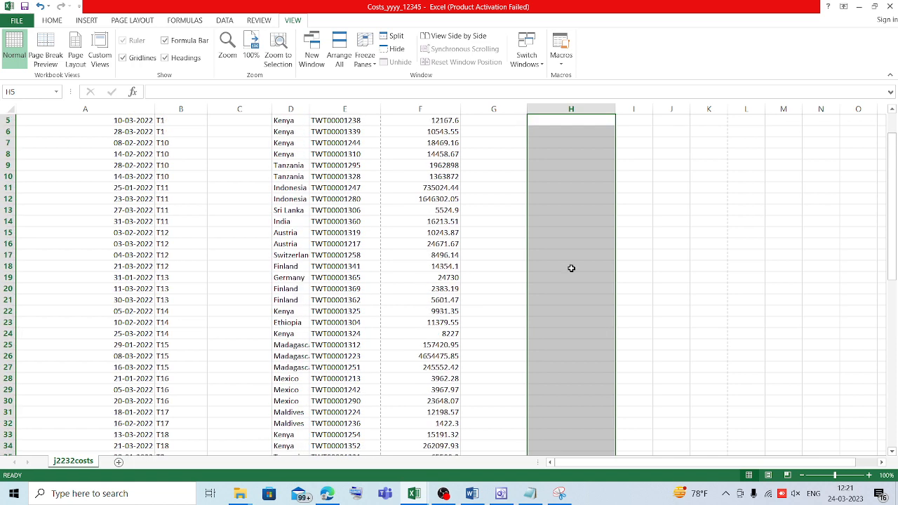
pyautogui.scroll(2, 573, 231)
pyautogui.rightClick(575, 196)
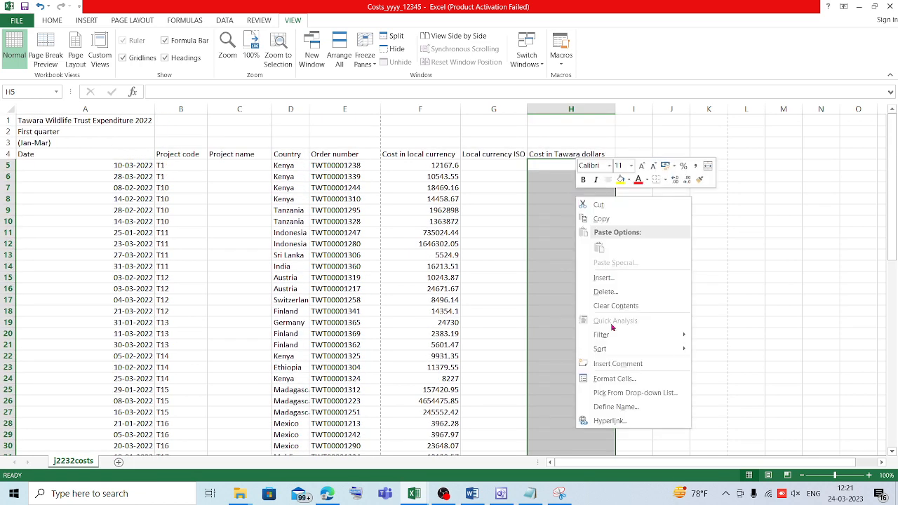
pyautogui.click(630, 380)
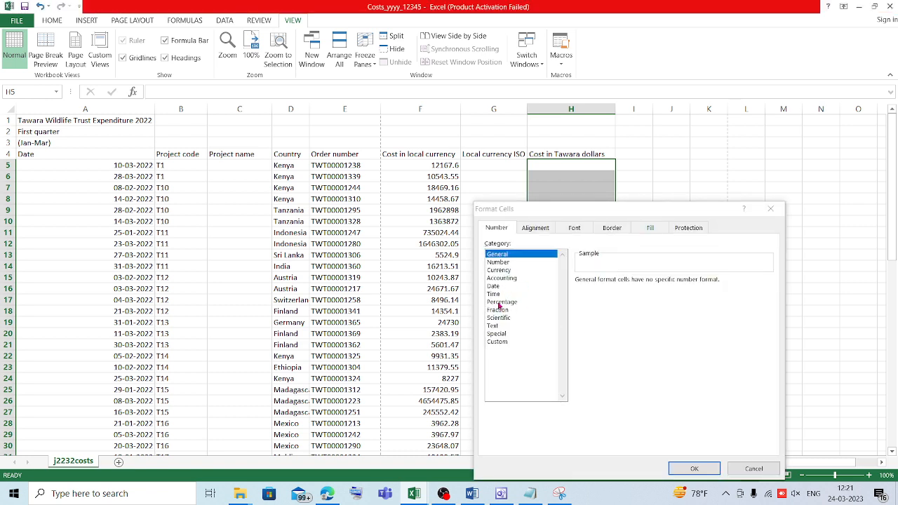
pyautogui.click(506, 273)
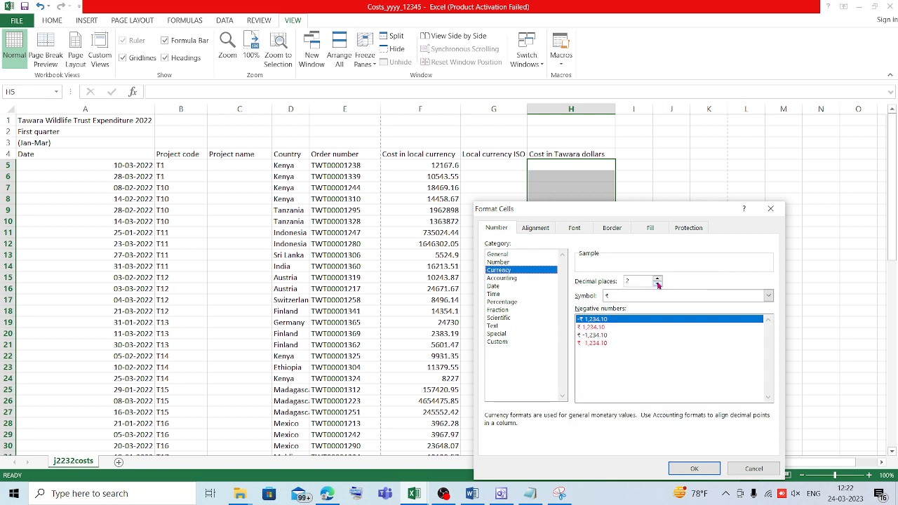
# - Set the currency symbol to $ English (United States), keep 2 decimal places, and apply the format to the Cost in Tawara dollars cells
pyautogui.click(769, 296)
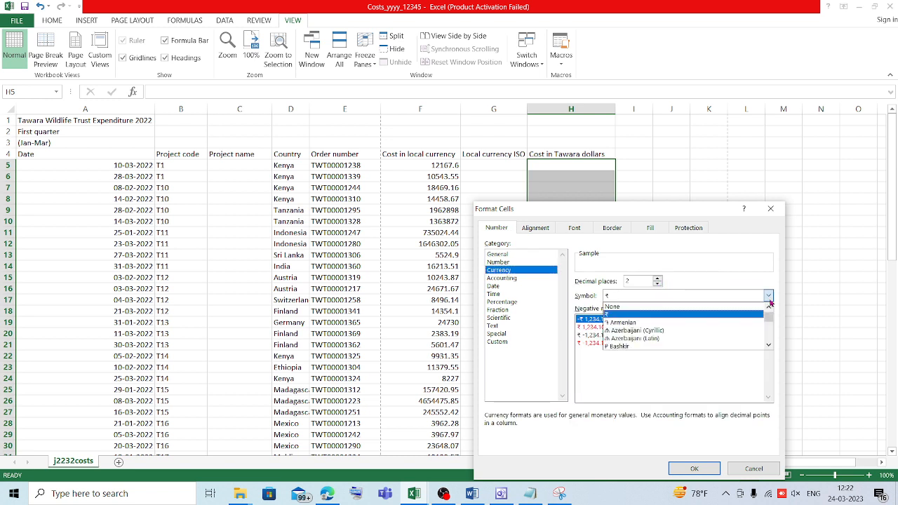
pyautogui.click(769, 345)
pyautogui.click(769, 346)
pyautogui.click(769, 346)
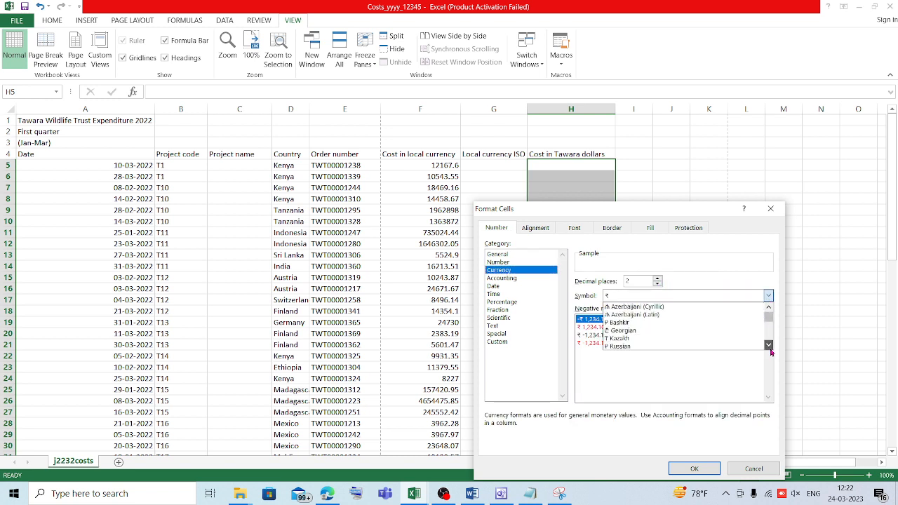
pyautogui.click(769, 346)
pyautogui.click(768, 346)
pyautogui.moveTo(769, 323); pyautogui.dragTo(770, 324)
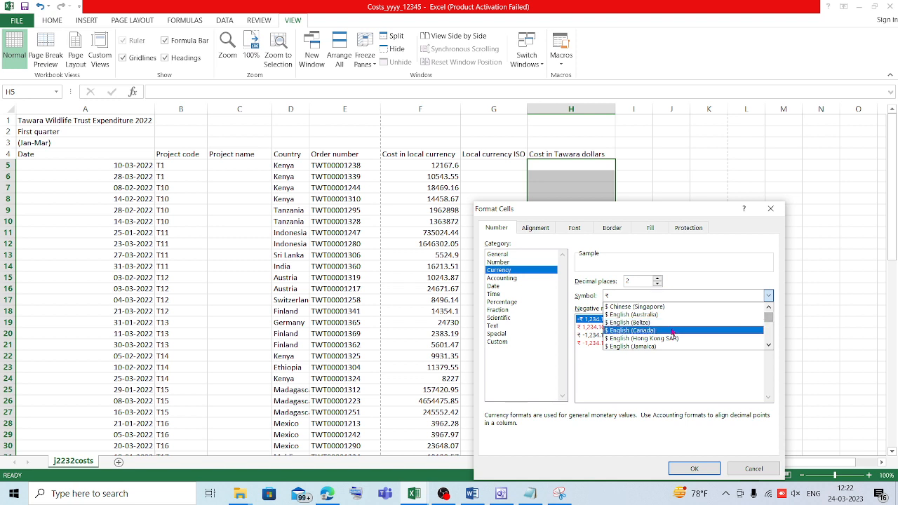
pyautogui.click(769, 345)
pyautogui.click(769, 346)
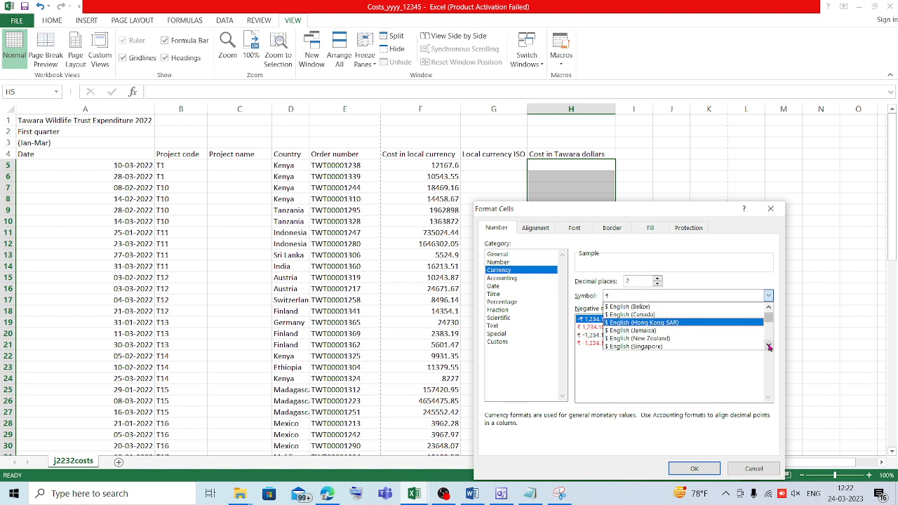
pyautogui.click(769, 345)
pyautogui.click(768, 345)
pyautogui.click(678, 343)
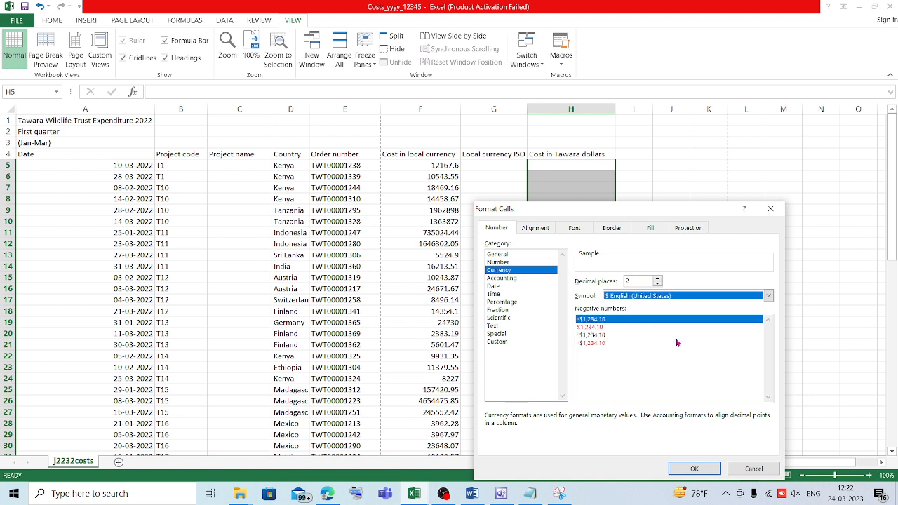
pyautogui.click(698, 470)
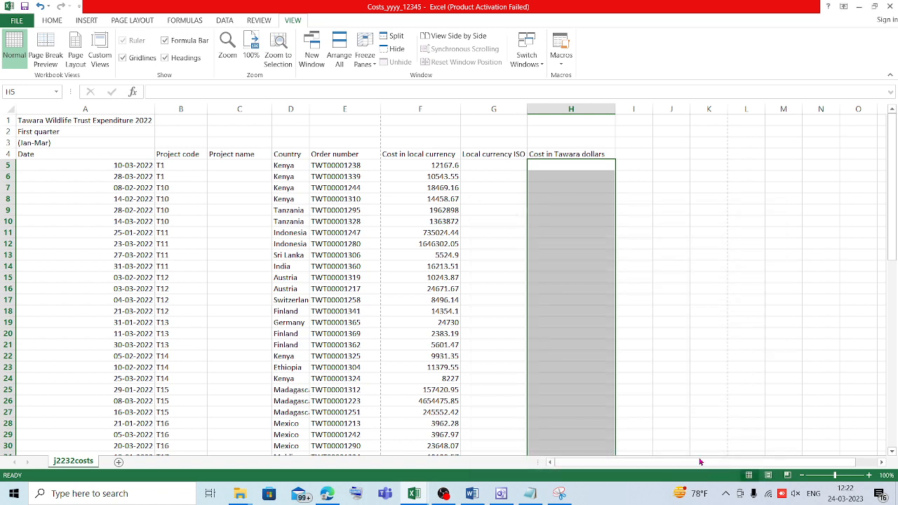
pyautogui.click(588, 322)
pyautogui.click(559, 167)
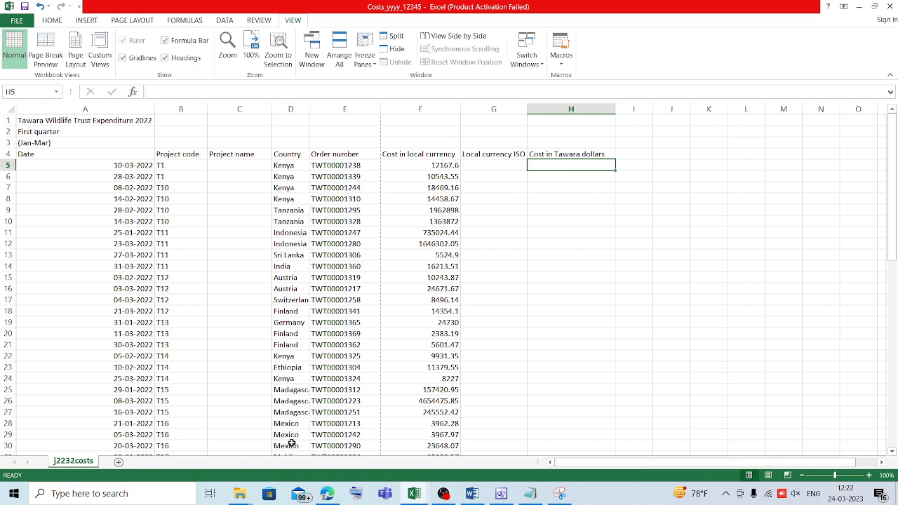
# - Tick off question 1 in the question paper and underline "C5", "project name" and "project code" in question 2
pyautogui.click(327, 494)
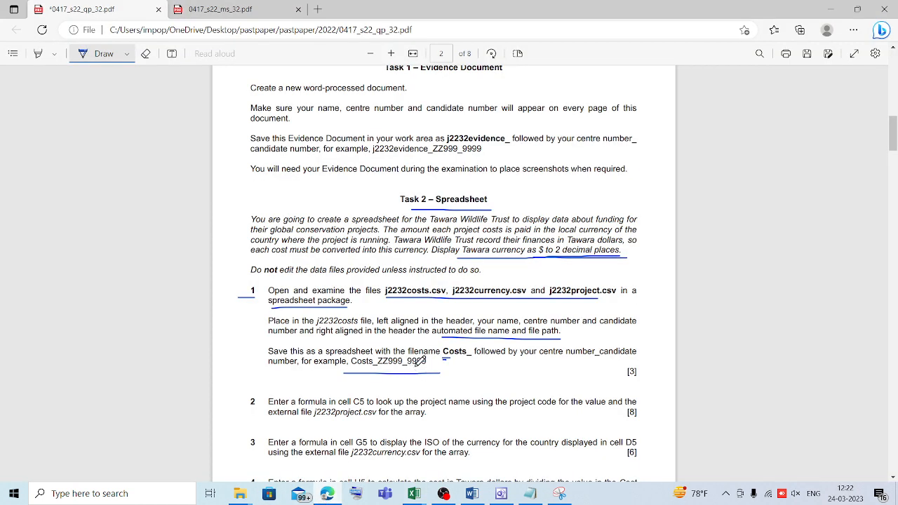
pyautogui.scroll(-2, 420, 357)
pyautogui.moveTo(225, 277)
pyautogui.mouseDown()
pyautogui.moveTo(233, 283)
pyautogui.moveTo(263, 260)
pyautogui.mouseUp()
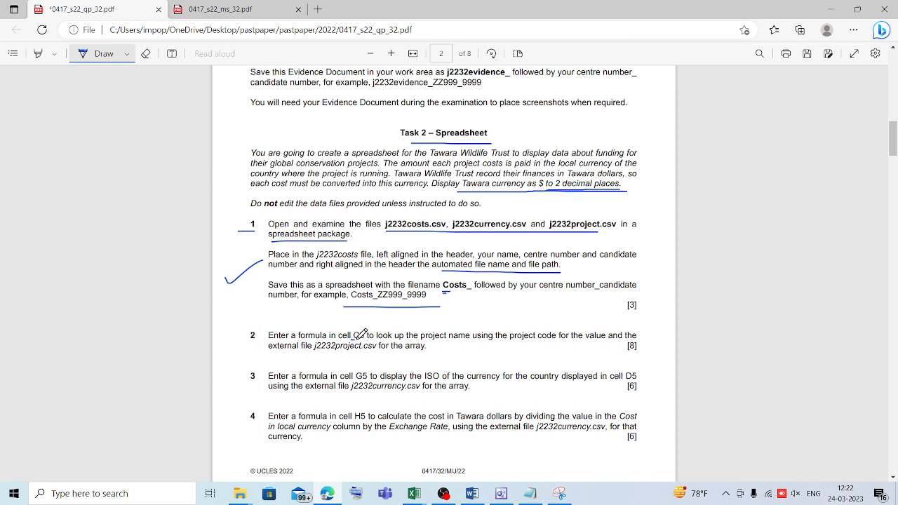
pyautogui.moveTo(351, 340); pyautogui.dragTo(364, 340)
pyautogui.moveTo(421, 340); pyautogui.dragTo(568, 345)
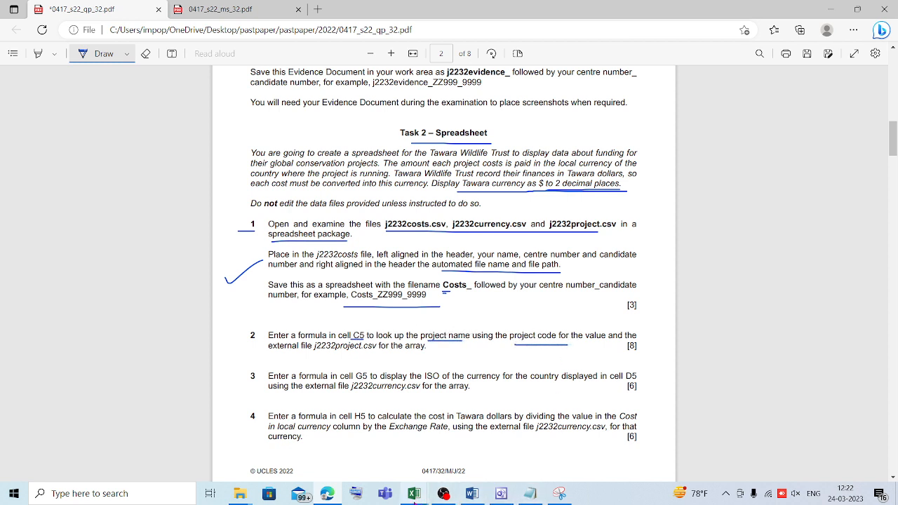
# - In the Costs_yyyy_12345 workbook, start a VLOOKUP formula in C5 with project code cell B5 as the lookup value
pyautogui.moveTo(414, 497)
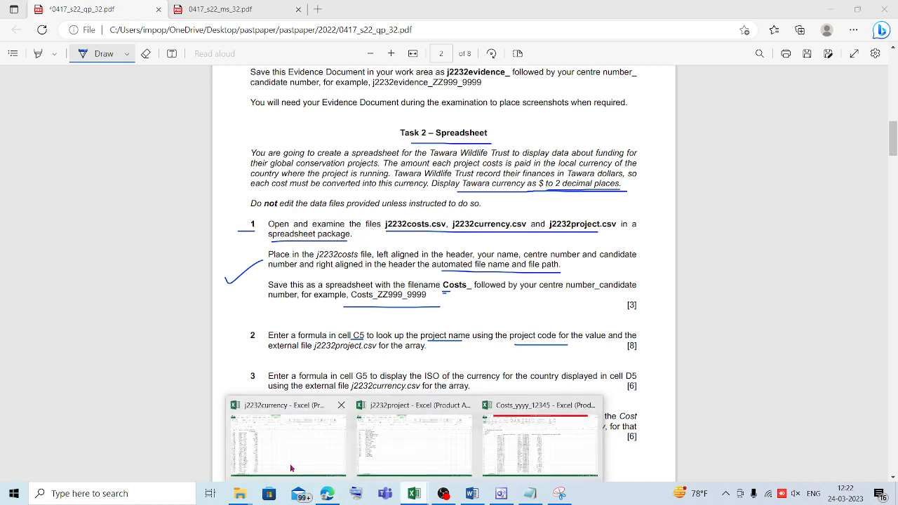
pyautogui.click(523, 449)
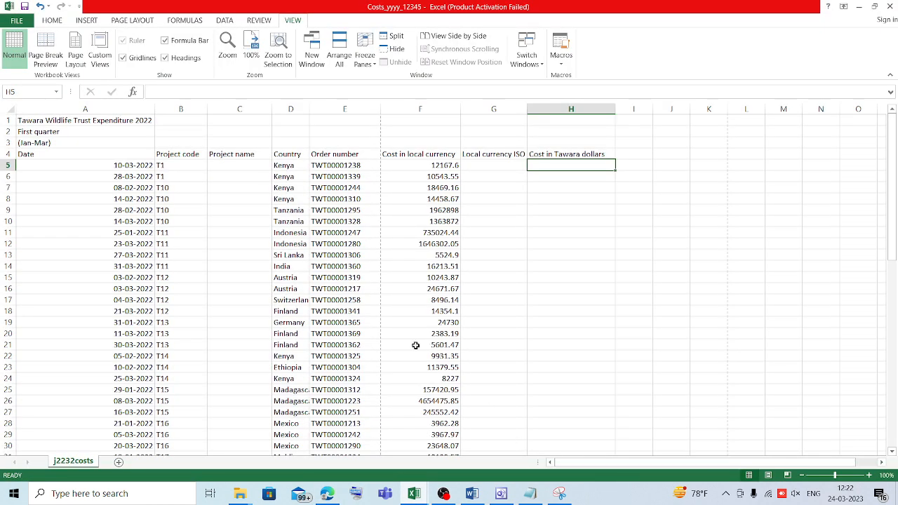
pyautogui.click(249, 169)
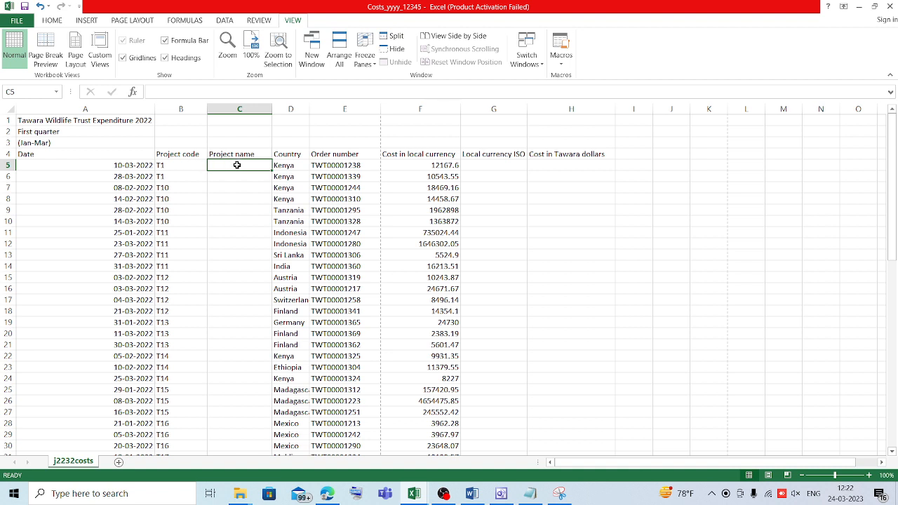
pyautogui.write('=vl')
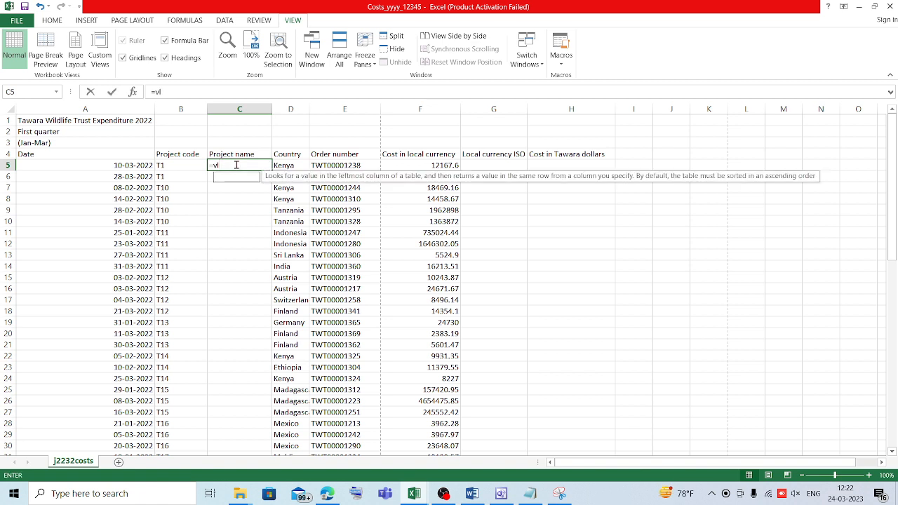
pyautogui.write('ook')
pyautogui.press('Tab')
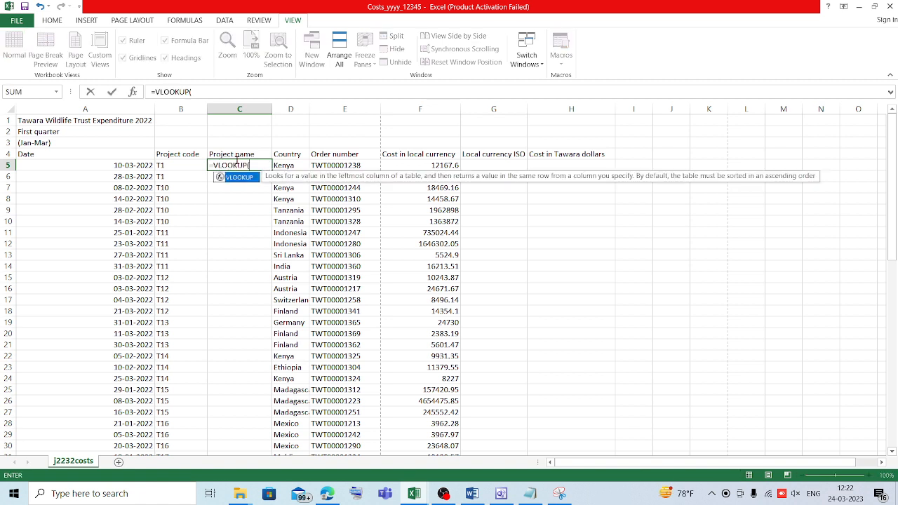
pyautogui.click(132, 92)
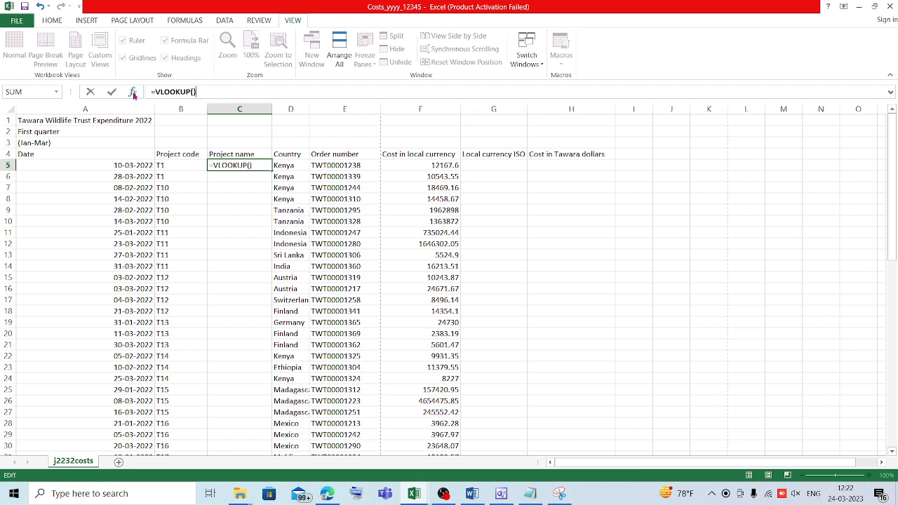
pyautogui.click(184, 166)
# - Set the VLOOKUP table array to $A$2:$B$19 in the external j2232project.csv workbook
pyautogui.click(602, 165)
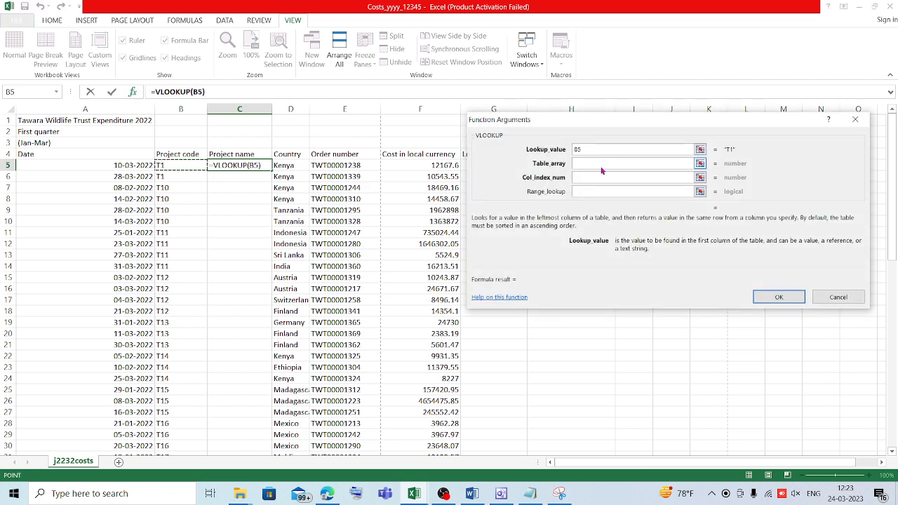
pyautogui.click(415, 493)
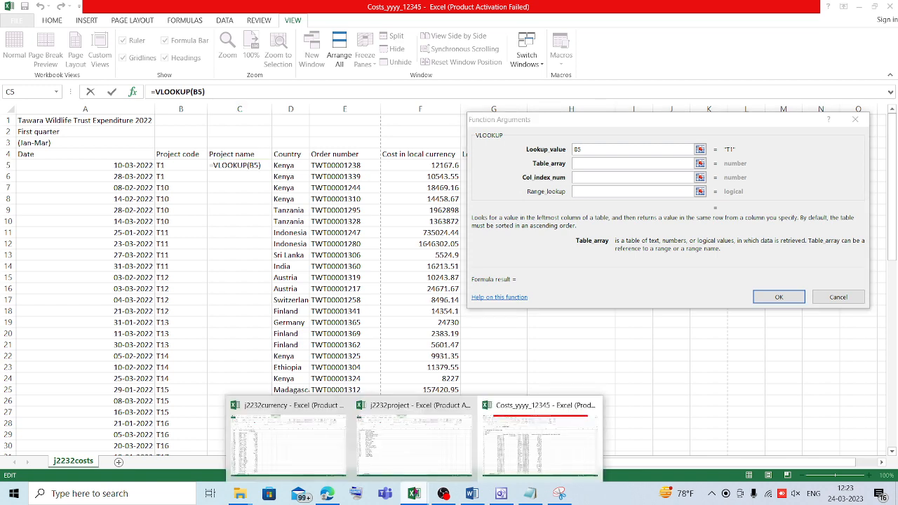
pyautogui.click(424, 464)
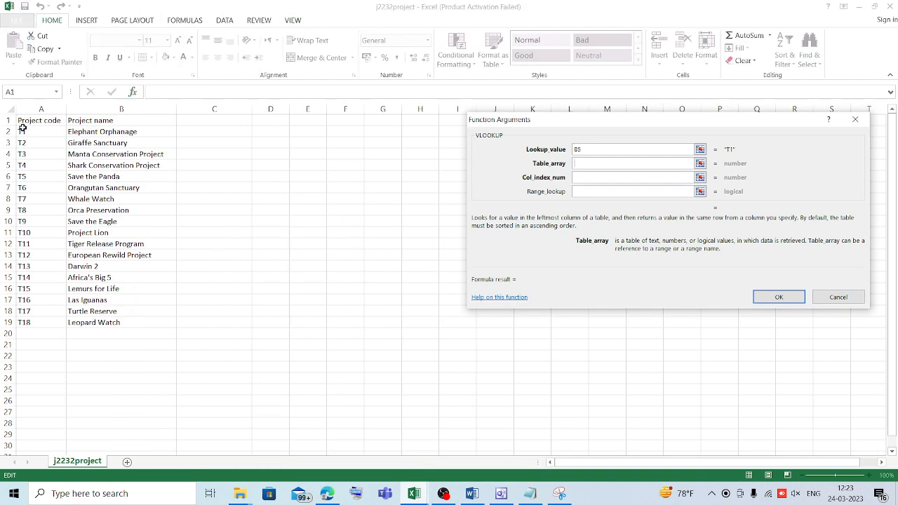
pyautogui.moveTo(23, 131); pyautogui.dragTo(133, 323)
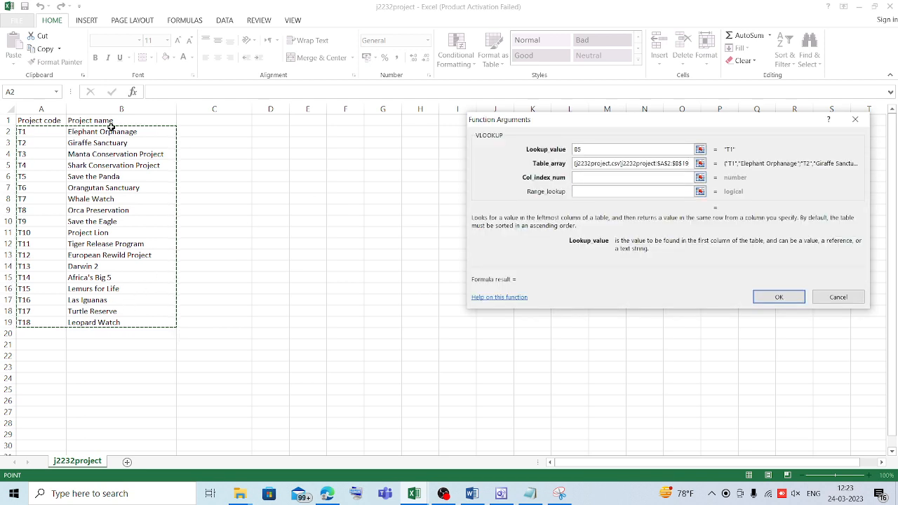
# - Complete the C5 VLOOKUP with column index number 2 and range lookup false
pyautogui.click(587, 176)
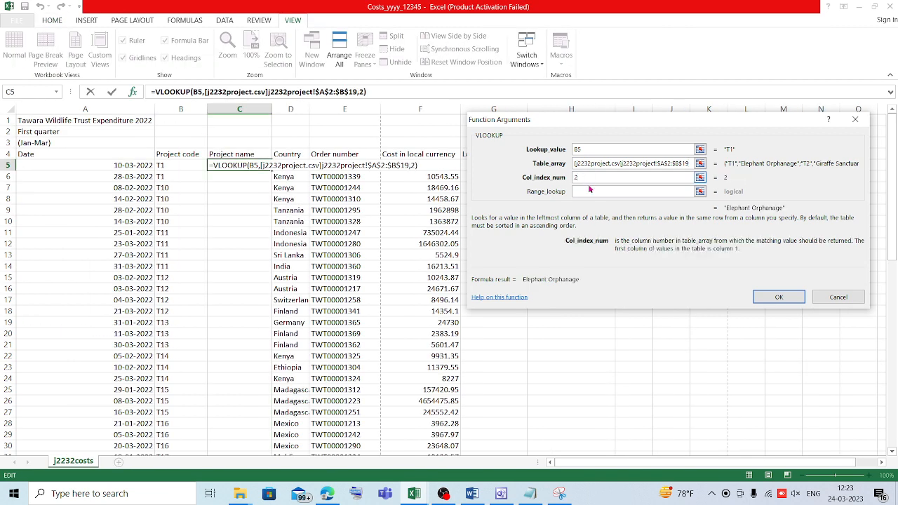
pyautogui.click(589, 191)
pyautogui.write('false')
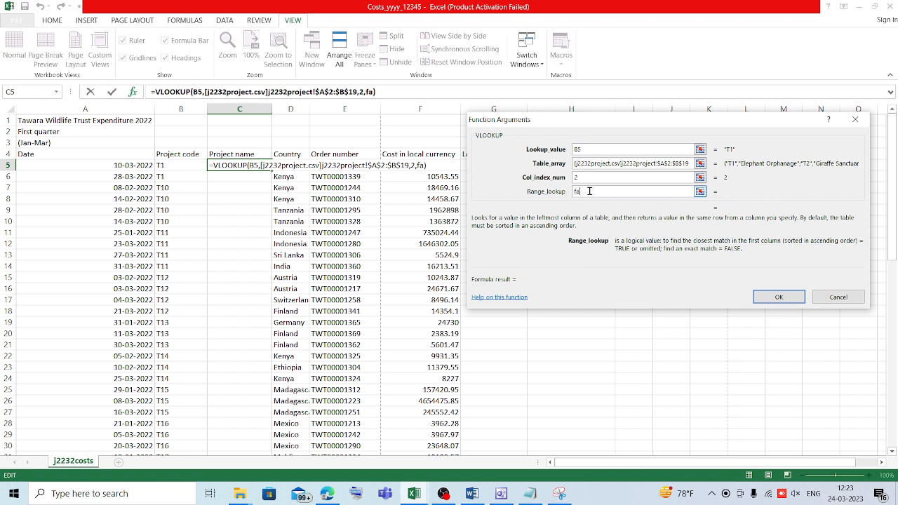
pyautogui.click(779, 297)
pyautogui.click(254, 191)
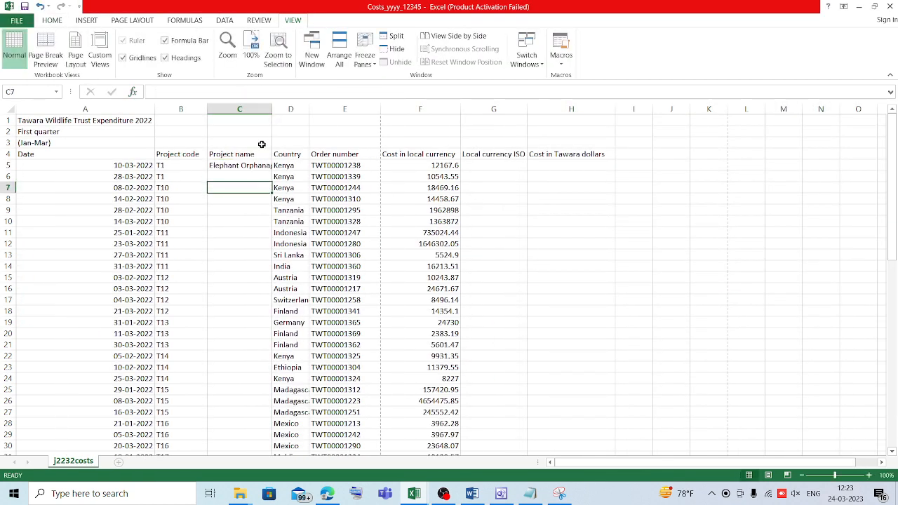
# - Copy the C5 lookup formula down to C68 and widen the Project name column to fit the longest project names
pyautogui.moveTo(270, 113); pyautogui.dragTo(295, 111)
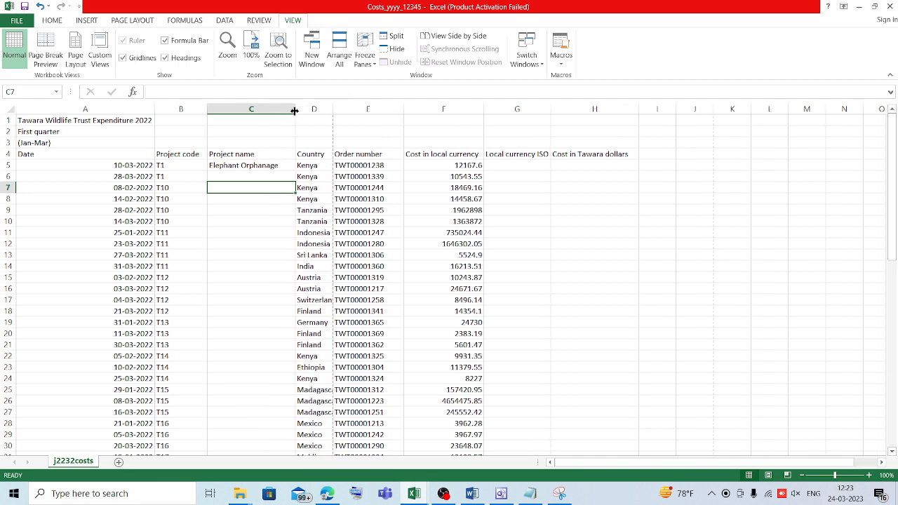
pyautogui.click(269, 165)
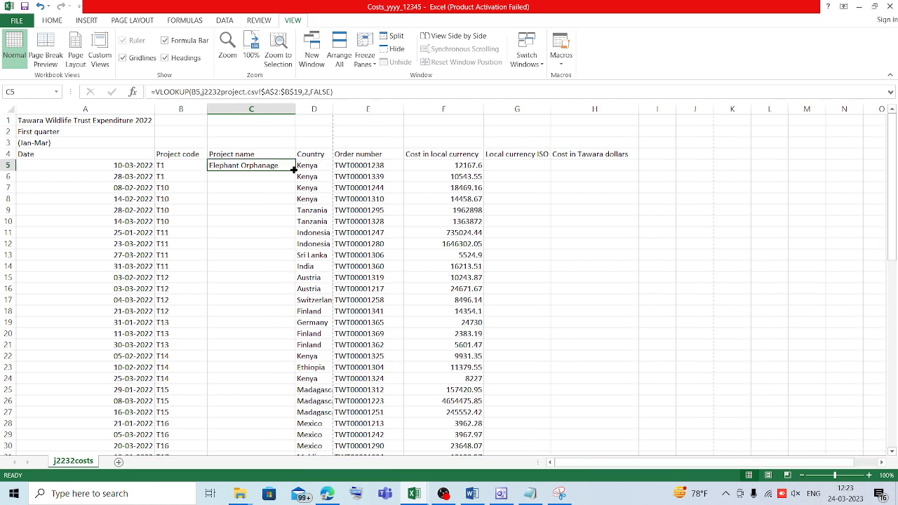
pyautogui.moveTo(294, 170); pyautogui.dragTo(264, 303)
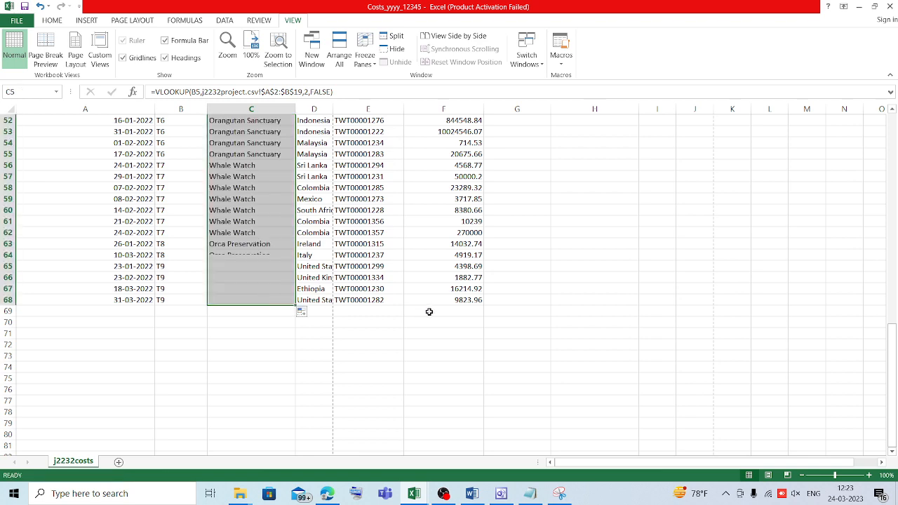
pyautogui.scroll(12, 428, 312)
pyautogui.scroll(-1, 428, 311)
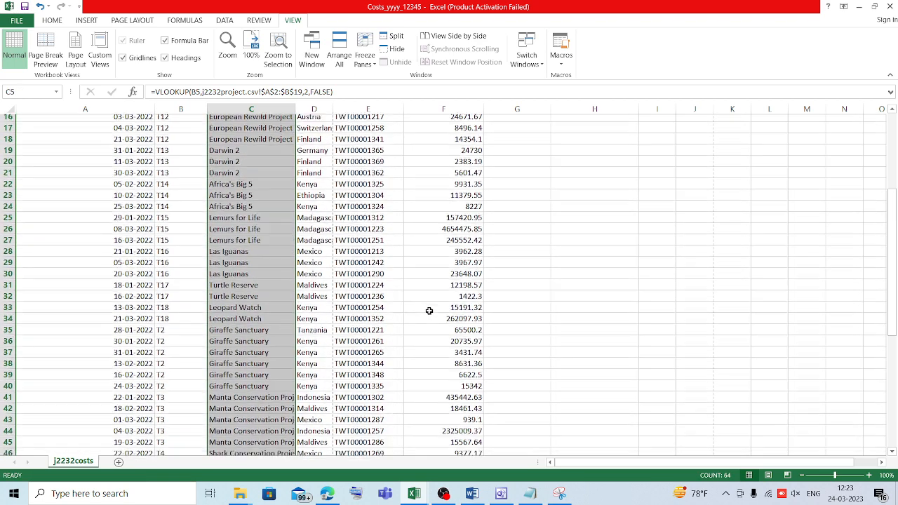
pyautogui.moveTo(295, 106); pyautogui.dragTo(310, 107)
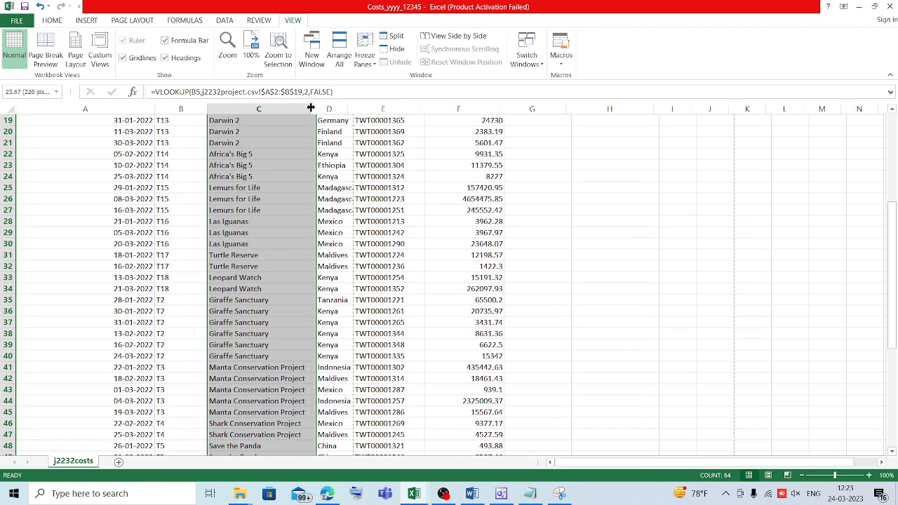
pyautogui.scroll(5, 445, 170)
pyautogui.scroll(1, 445, 170)
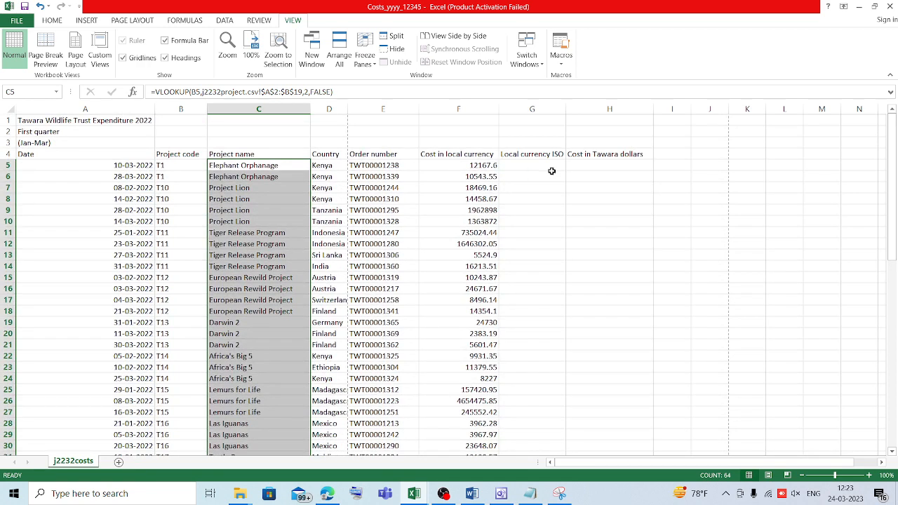
# - Tick off question 2 in the question paper and return to the Costs_yyyy_12345 workbook
pyautogui.click(327, 494)
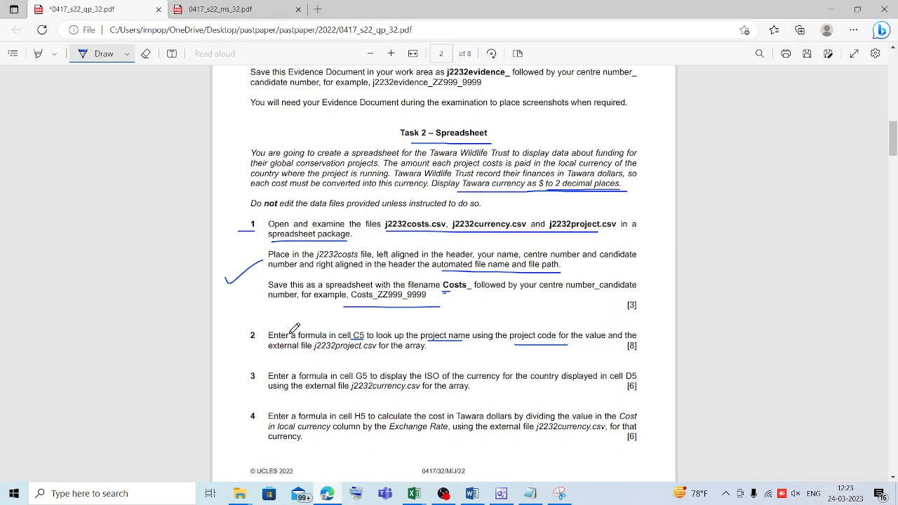
pyautogui.moveTo(234, 343); pyautogui.dragTo(272, 318)
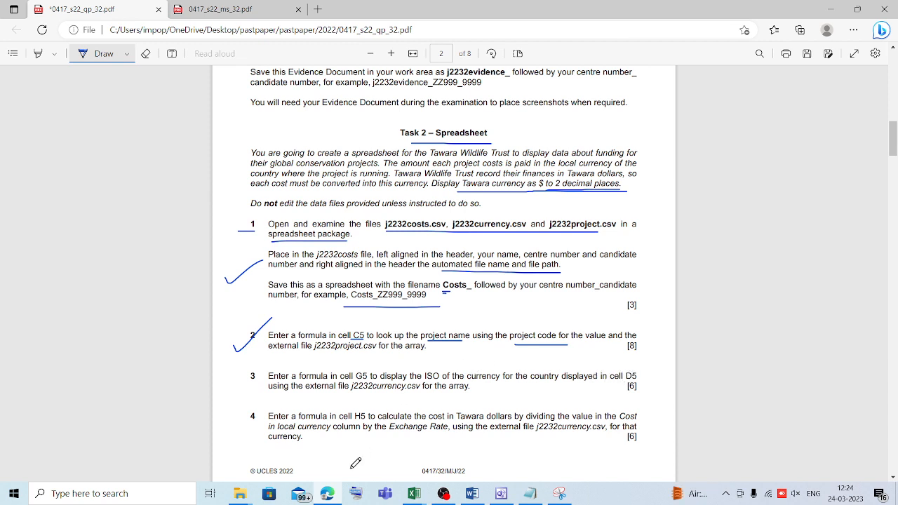
pyautogui.click(336, 496)
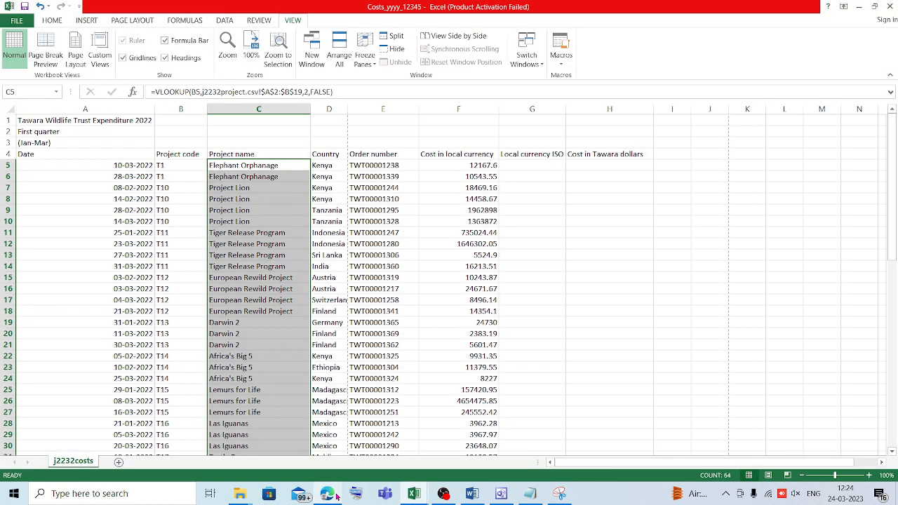
# - Check the j2232currency columns and start a LOOKUP formula in G5 of the costs sheet with the lookup_value, lookup_vector, result_vector arguments
pyautogui.click(537, 163)
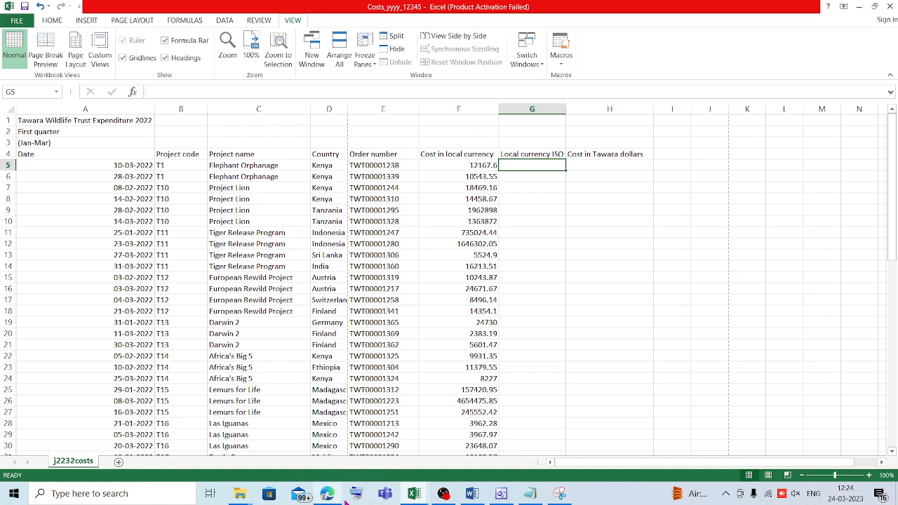
pyautogui.click(414, 493)
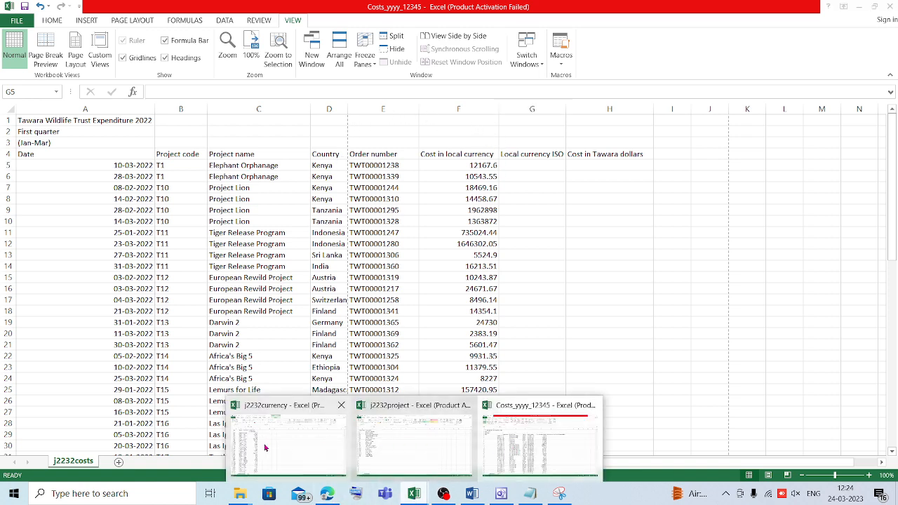
pyautogui.click(266, 448)
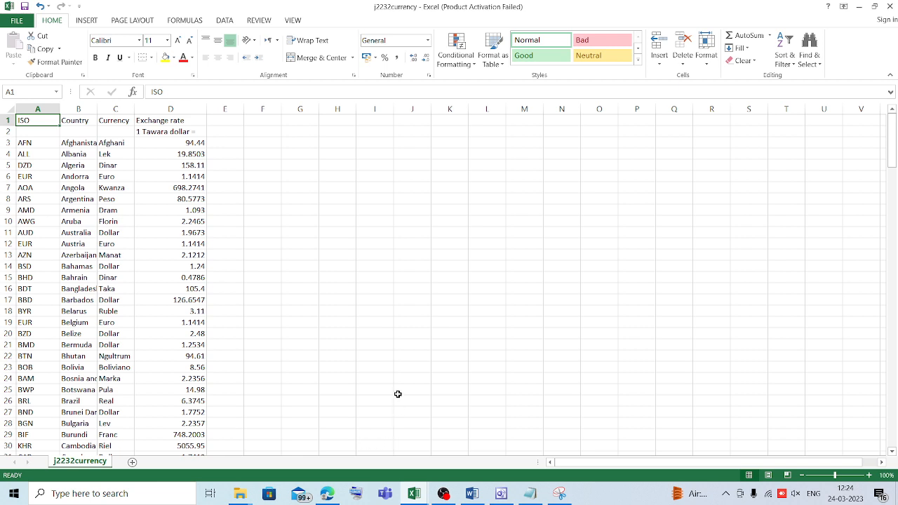
pyautogui.click(419, 498)
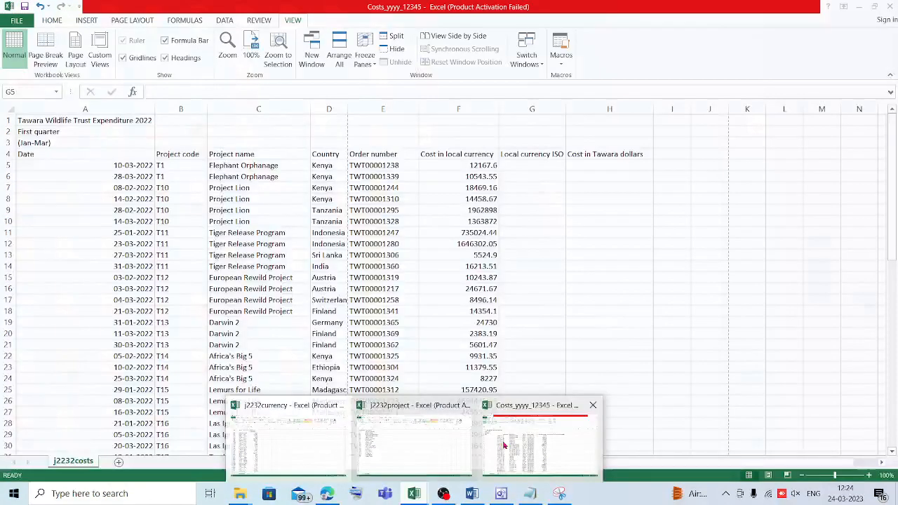
pyautogui.click(506, 440)
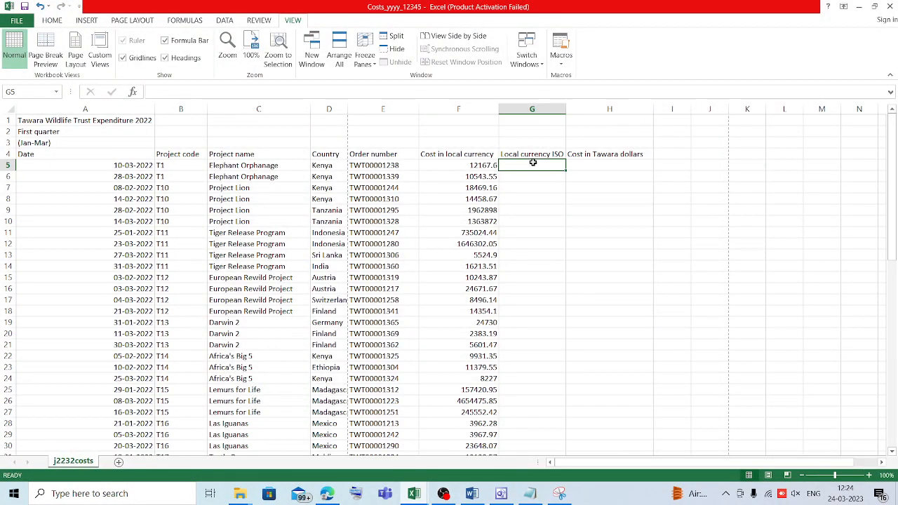
pyautogui.write('=')
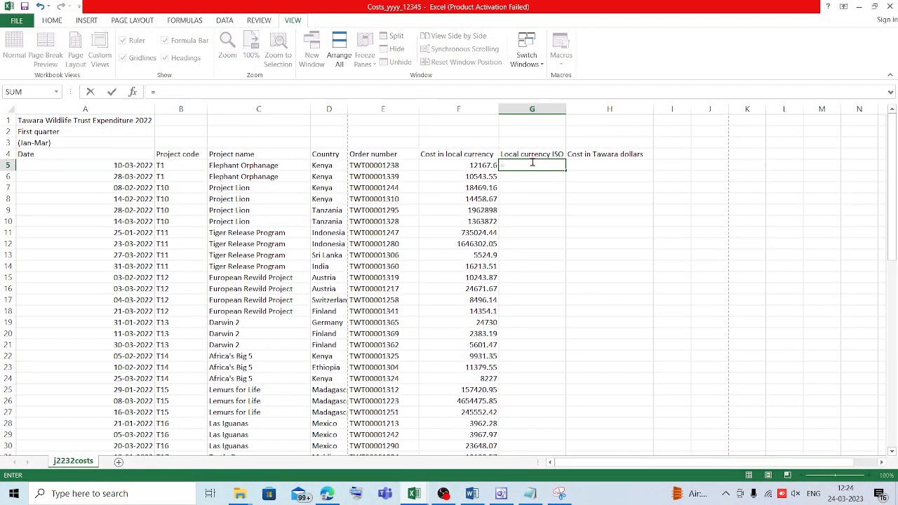
pyautogui.write('lo')
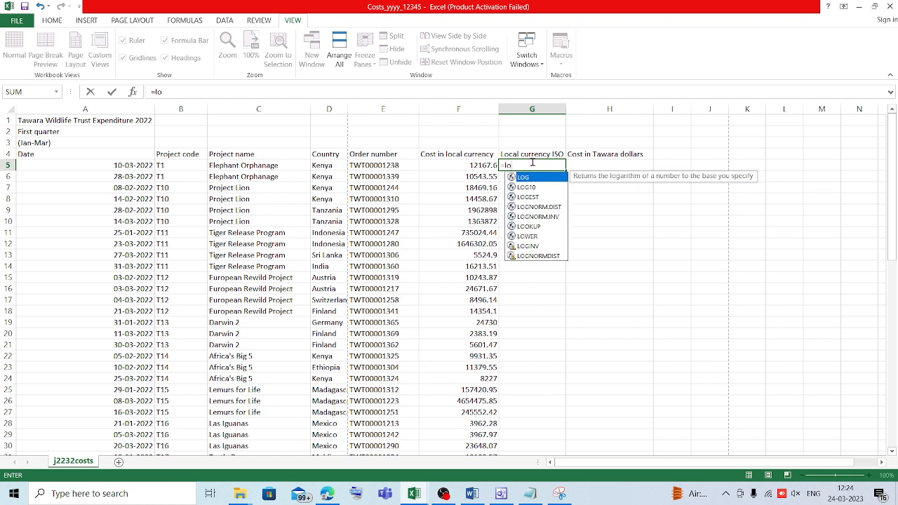
pyautogui.write('o')
pyautogui.press('Tab')
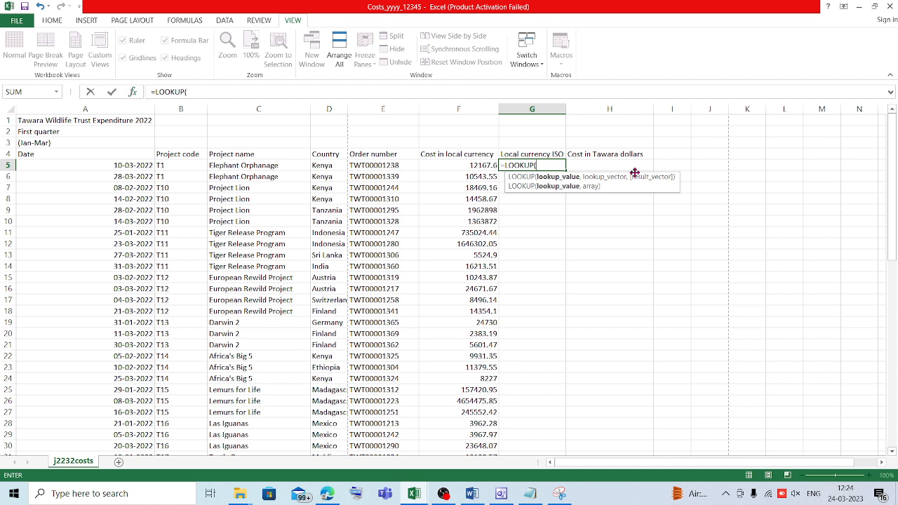
pyautogui.click(137, 93)
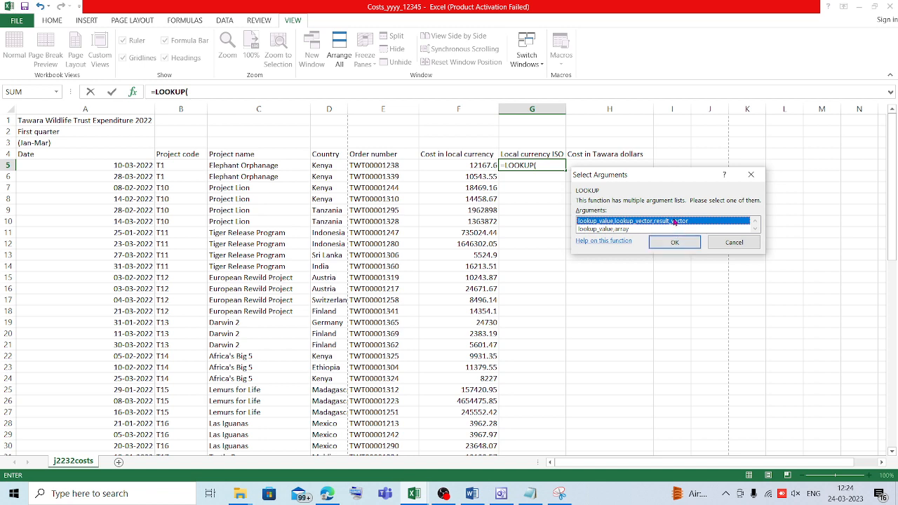
pyautogui.click(676, 243)
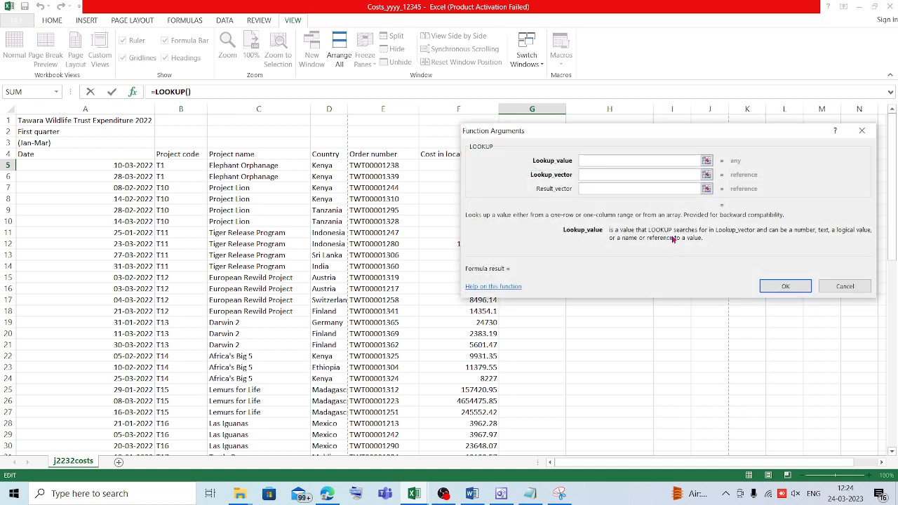
# - Set the G5 LOOKUP's lookup value to D5 and its lookup vector to the country range B3:B184 in j2232currency
pyautogui.click(332, 166)
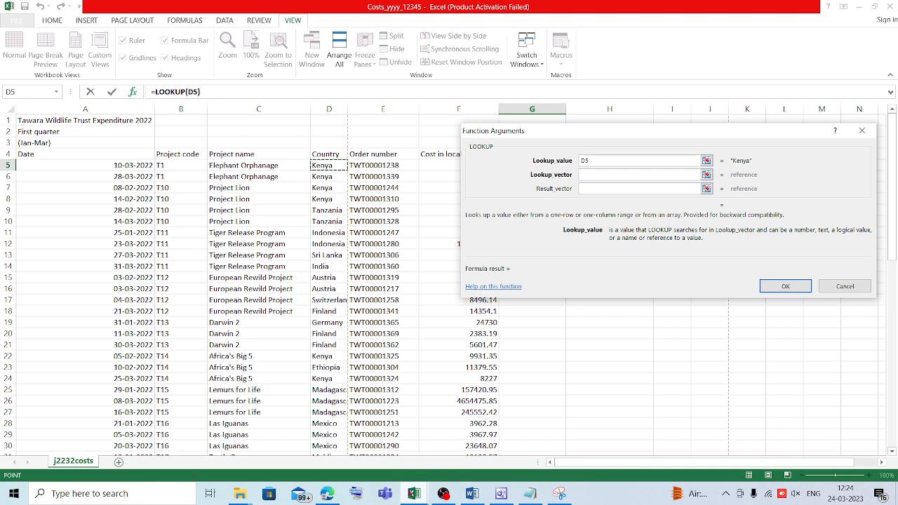
pyautogui.click(413, 493)
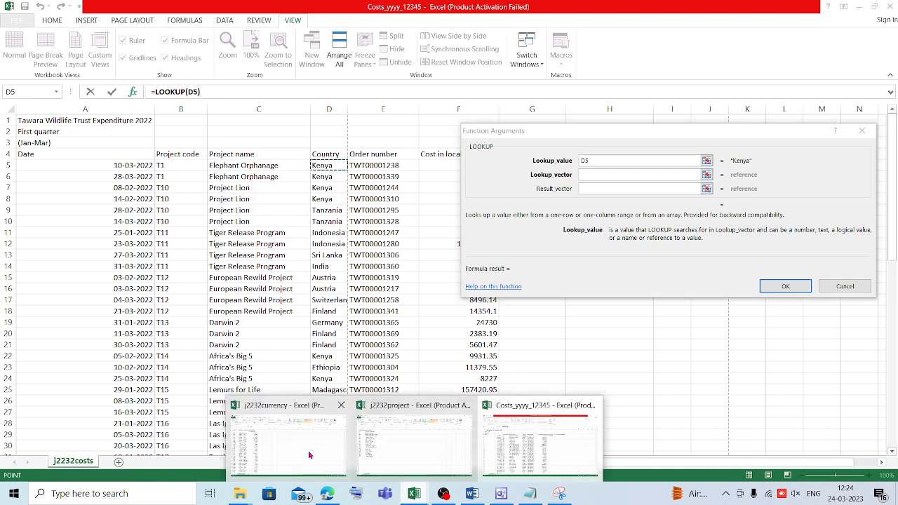
pyautogui.click(309, 455)
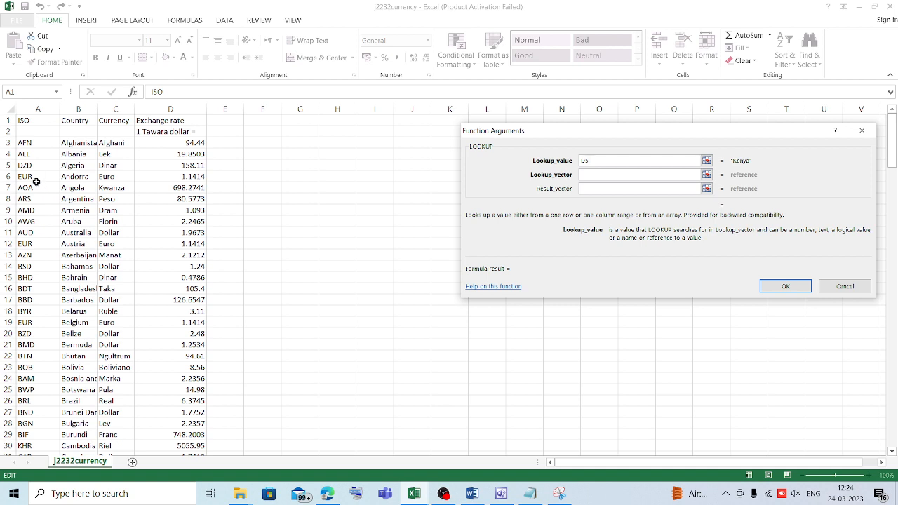
pyautogui.click(605, 175)
pyautogui.moveTo(424, 493)
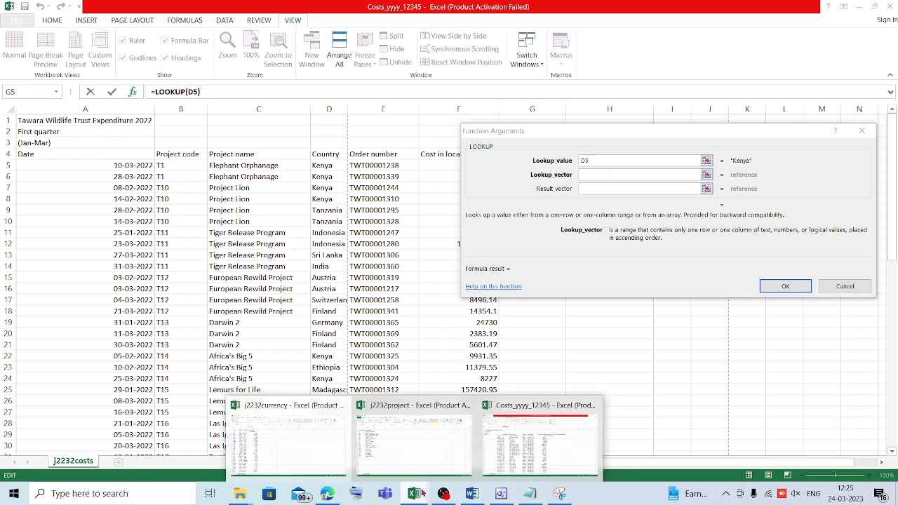
pyautogui.click(300, 448)
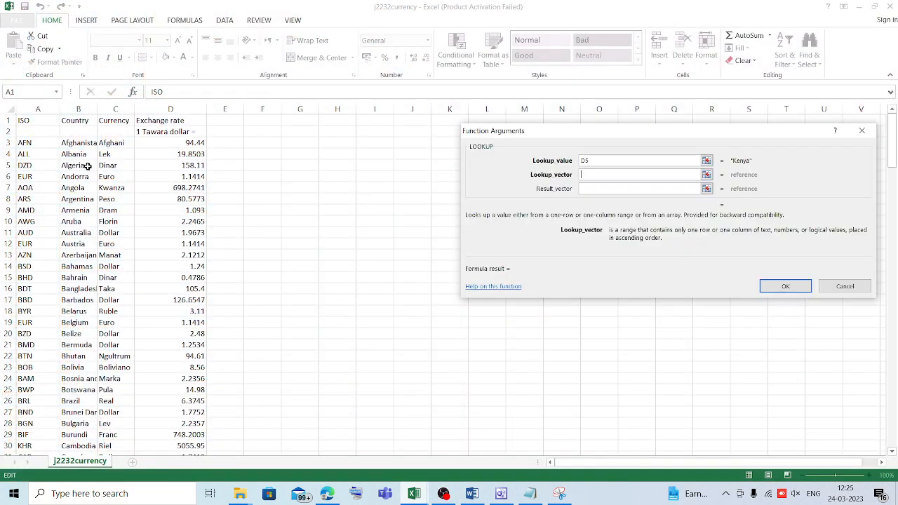
pyautogui.moveTo(73, 144); pyautogui.dragTo(92, 436)
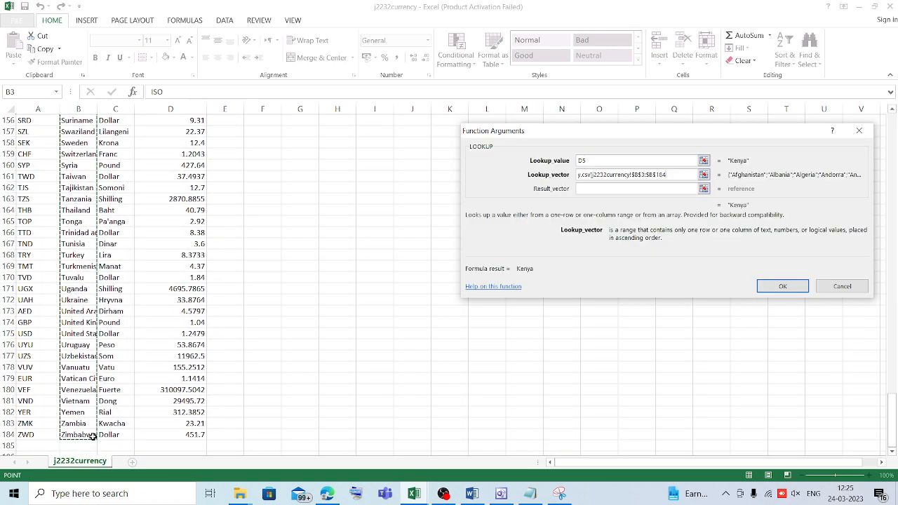
# - Set the LOOKUP's result vector to the ISO range A3:A184 in j2232currency and return to the Costs_yyyy_12345 workbook
pyautogui.click(607, 186)
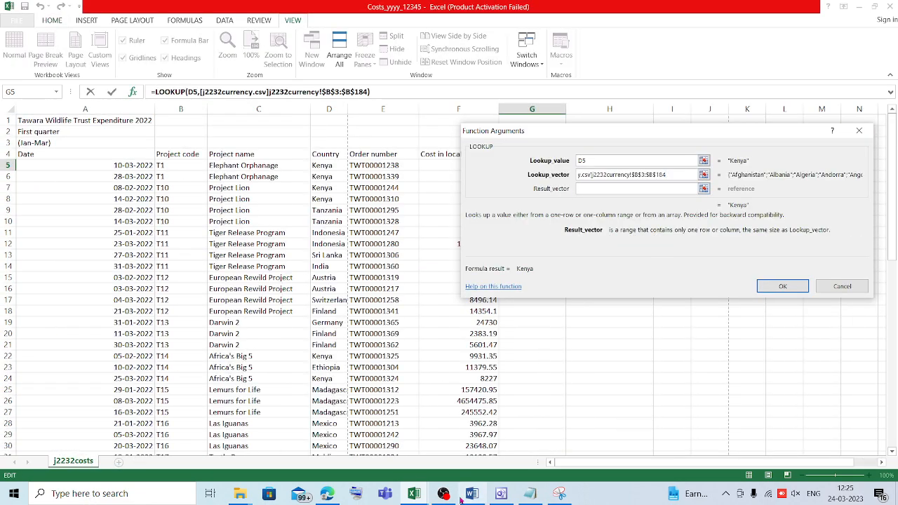
pyautogui.moveTo(414, 493)
pyautogui.click(302, 456)
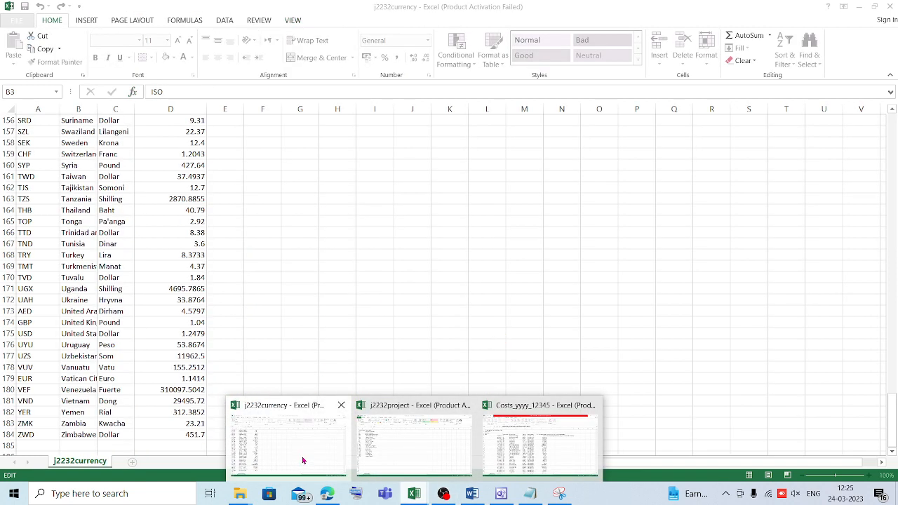
pyautogui.scroll(20, 129, 182)
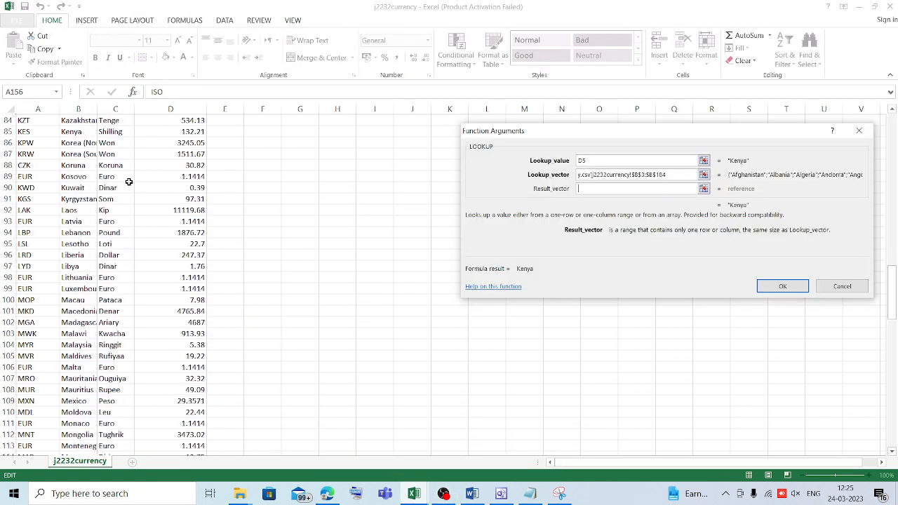
pyautogui.scroll(19, 129, 182)
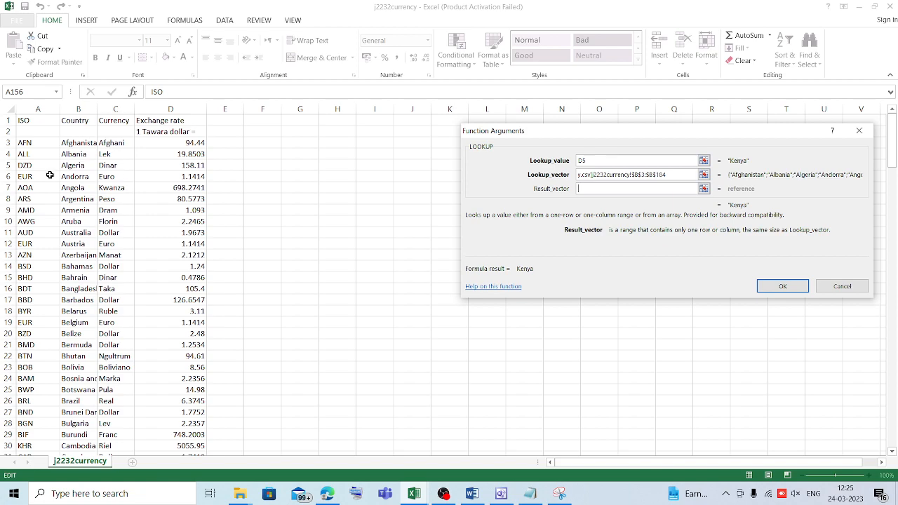
pyautogui.moveTo(24, 142); pyautogui.dragTo(56, 417)
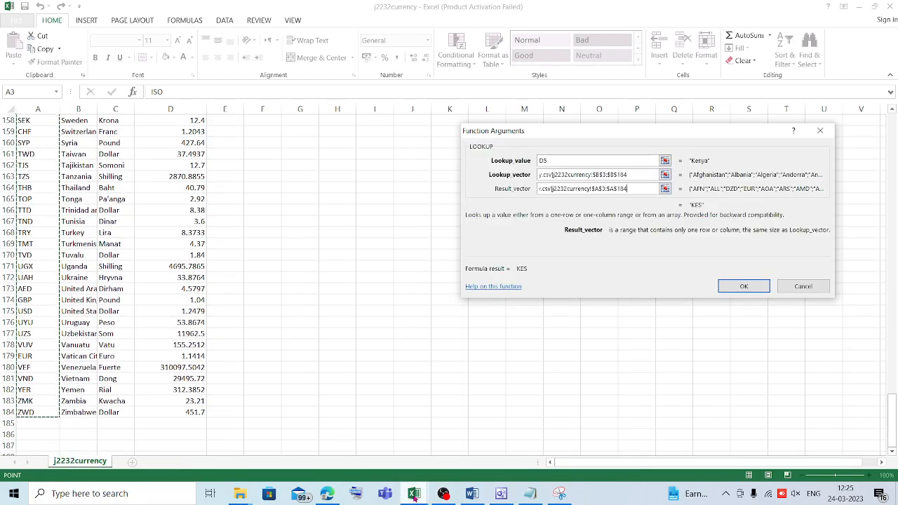
pyautogui.moveTo(414, 496)
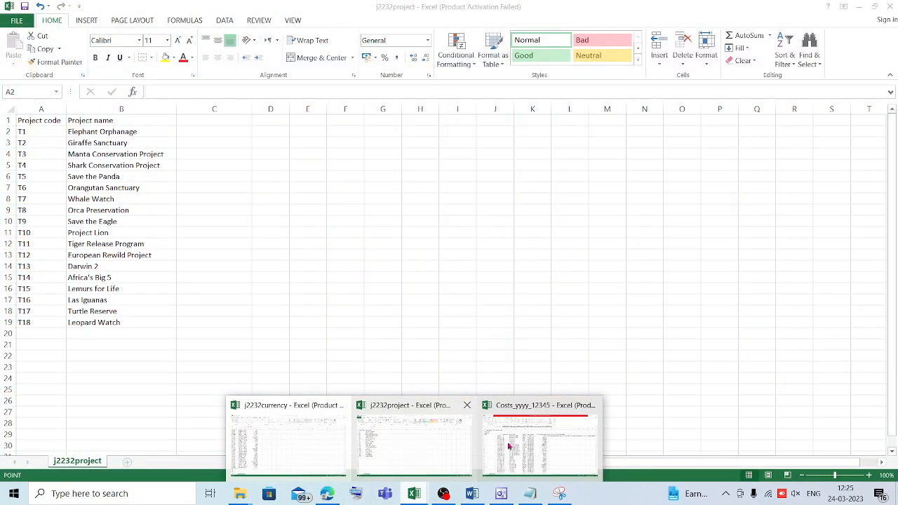
pyautogui.click(522, 446)
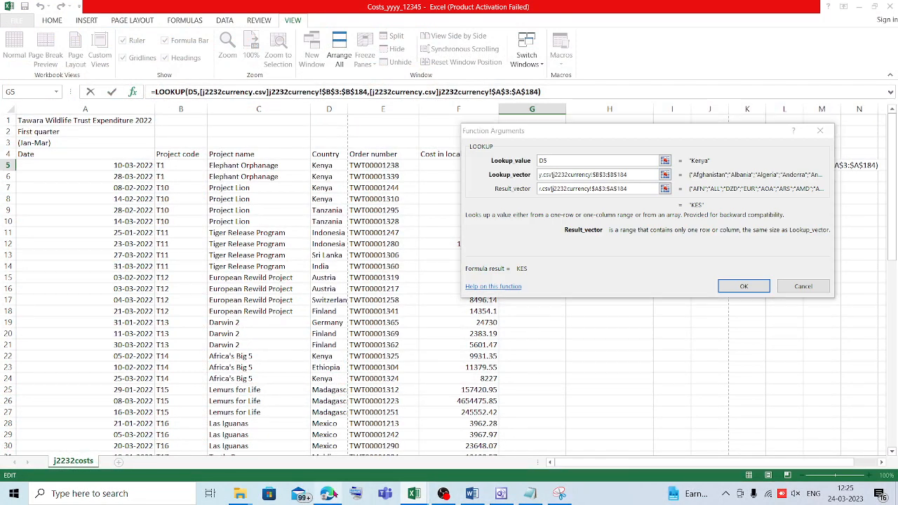
# - Underline "ISO of the currency" and "the country displayed in cell" in question 3, checking them against the j2232currency columns
pyautogui.click(327, 493)
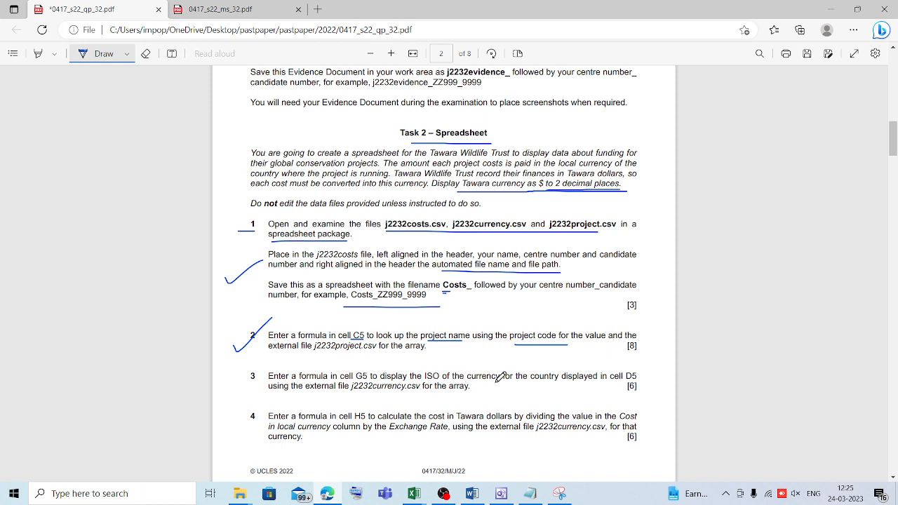
pyautogui.moveTo(498, 380); pyautogui.dragTo(427, 381)
pyautogui.moveTo(414, 493)
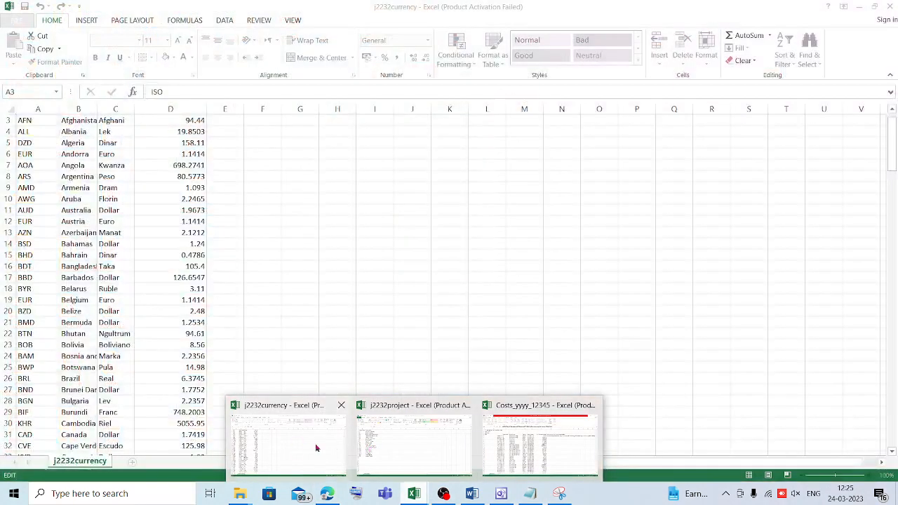
pyautogui.click(315, 444)
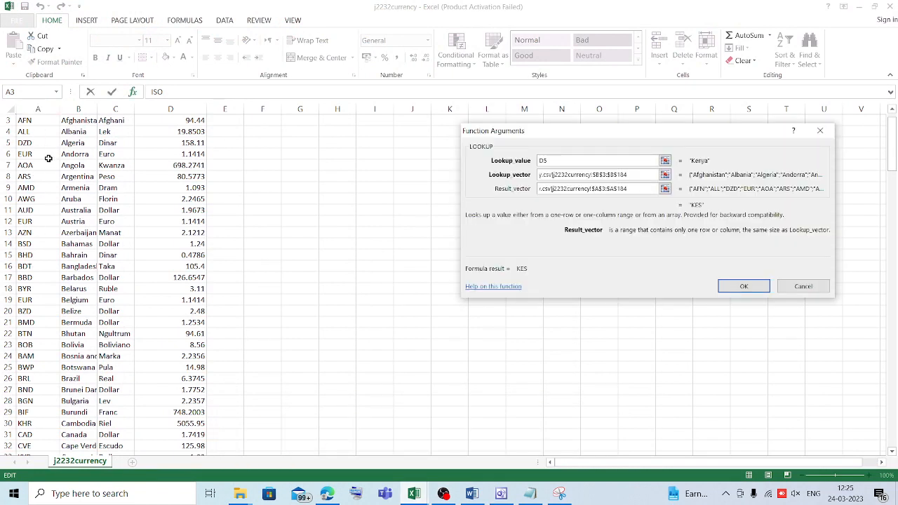
pyautogui.click(327, 493)
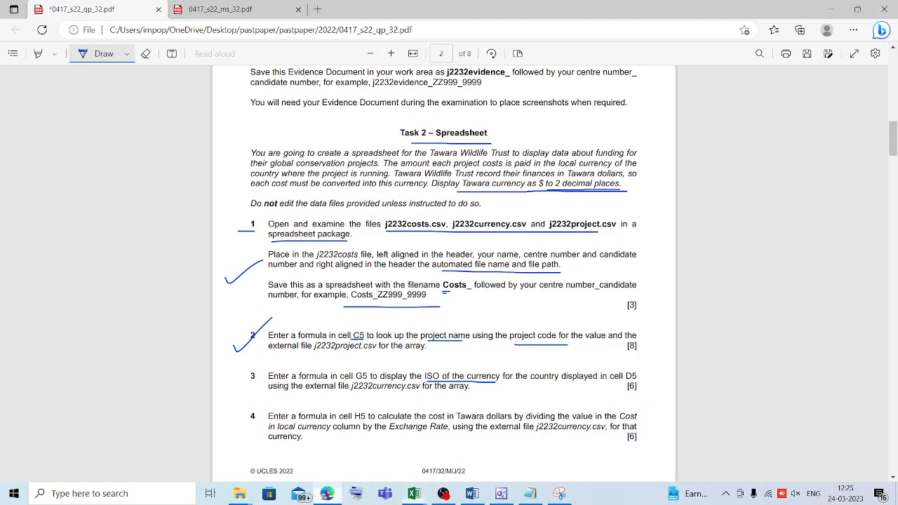
pyautogui.moveTo(512, 385); pyautogui.dragTo(617, 385)
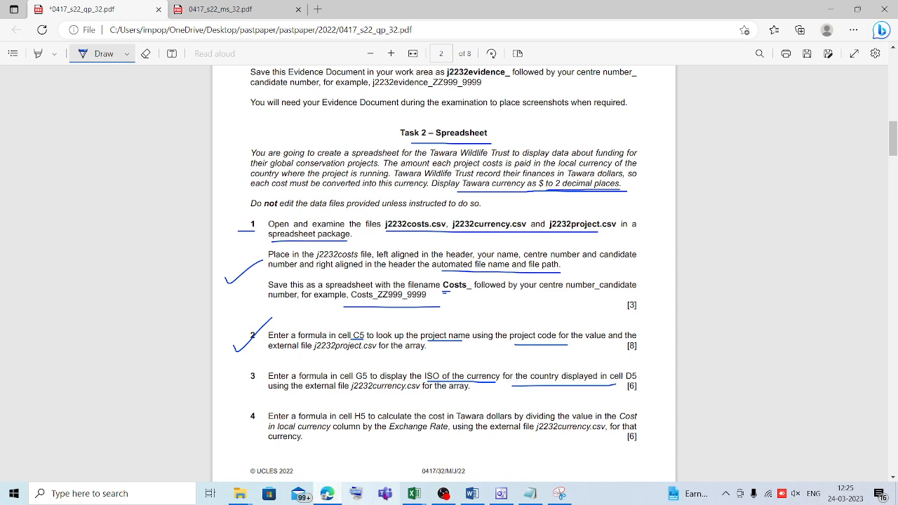
pyautogui.moveTo(414, 493)
pyautogui.click(526, 451)
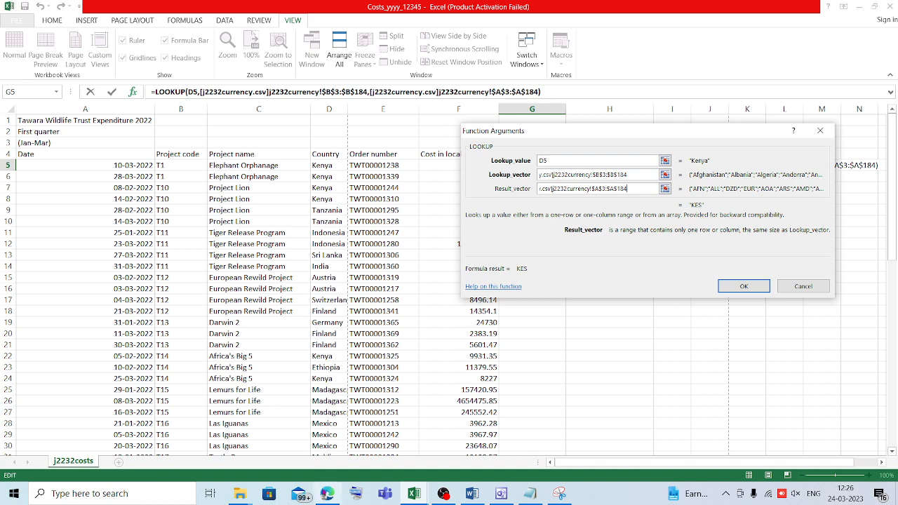
pyautogui.click(327, 494)
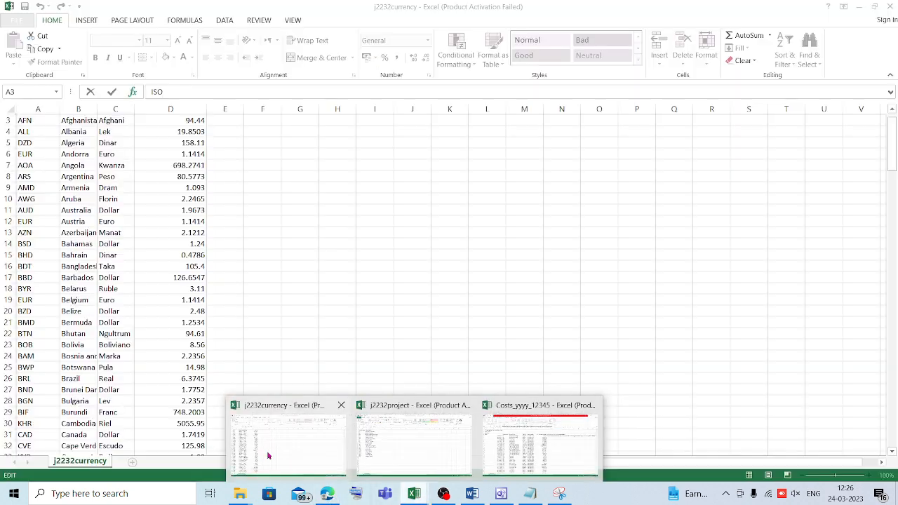
pyautogui.click(268, 454)
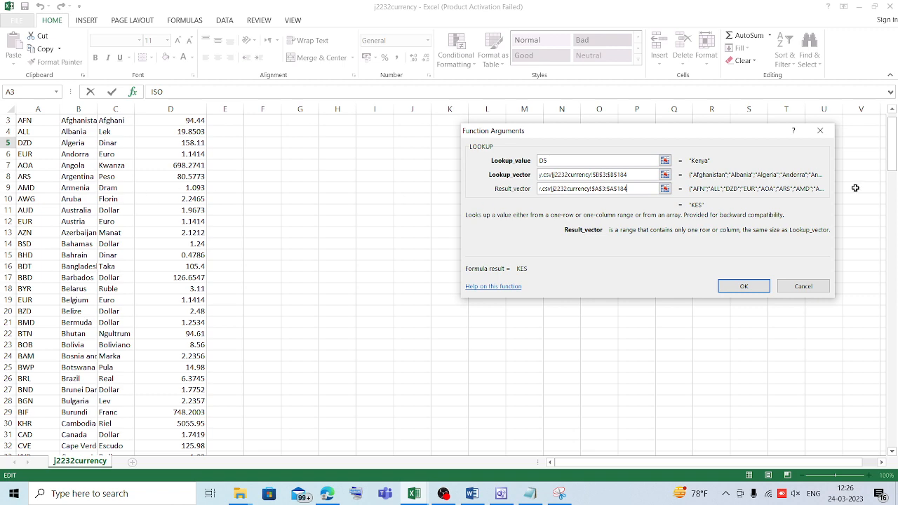
# - Complete the LOOKUP formula in G5 and copy it down the Local currency ISO column to G68
pyautogui.click(750, 286)
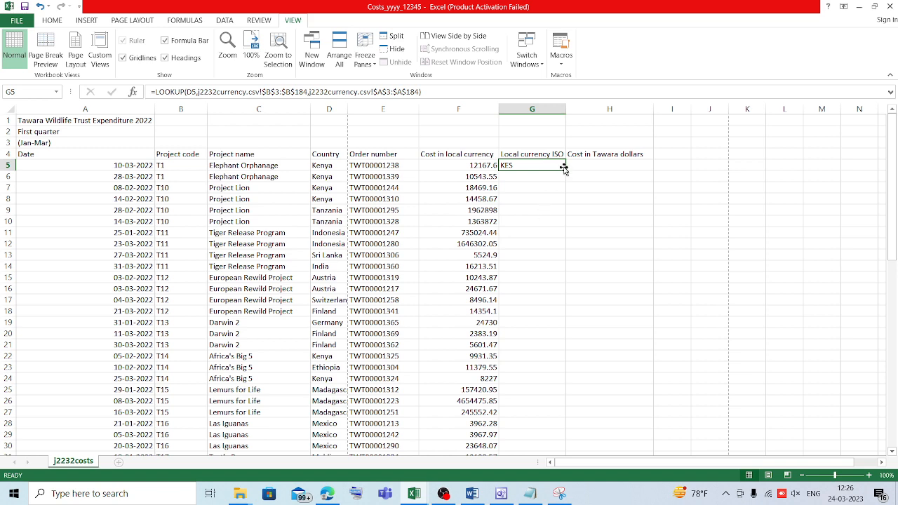
pyautogui.moveTo(565, 168); pyautogui.dragTo(564, 502)
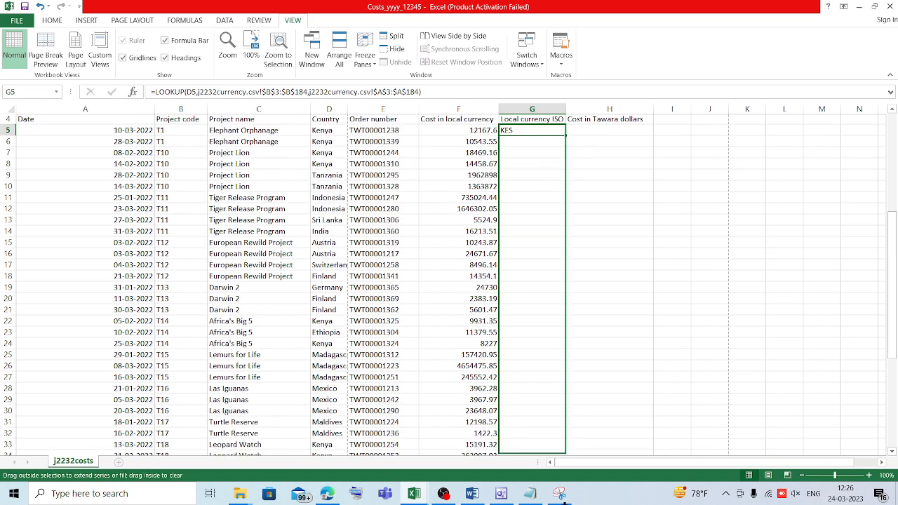
pyautogui.moveTo(557, 465); pyautogui.dragTo(555, 426)
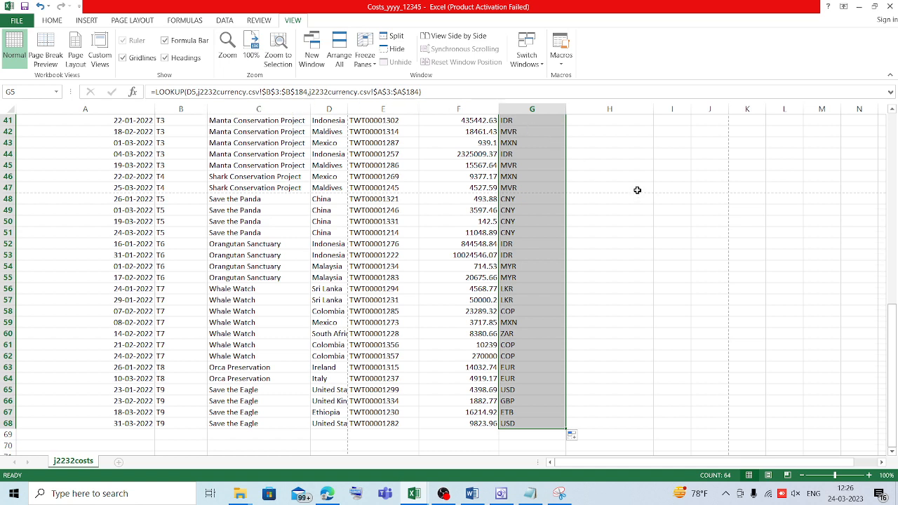
pyautogui.scroll(13, 637, 190)
# - Select H5, tick off question 3 in the question paper, read question 4 and return to the Costs_yyyy_12345 workbook
pyautogui.click(608, 166)
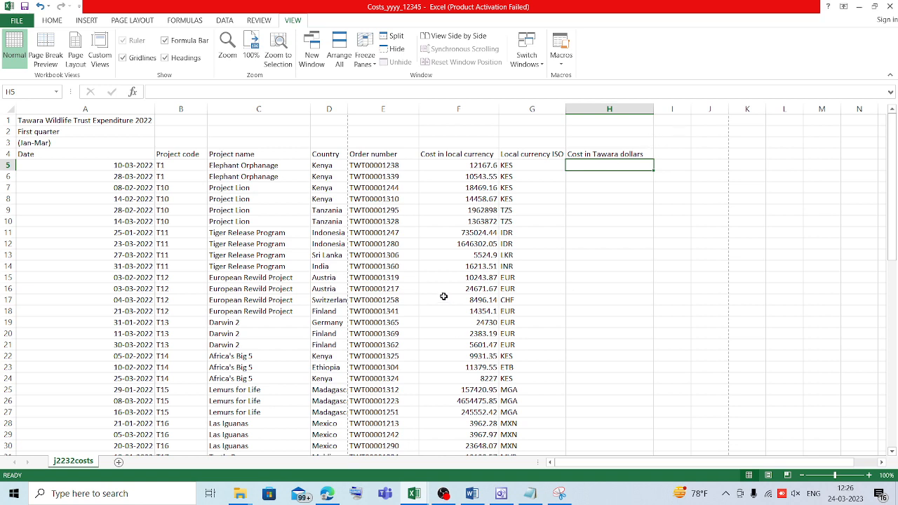
pyautogui.click(327, 493)
pyautogui.moveTo(243, 383); pyautogui.dragTo(280, 360)
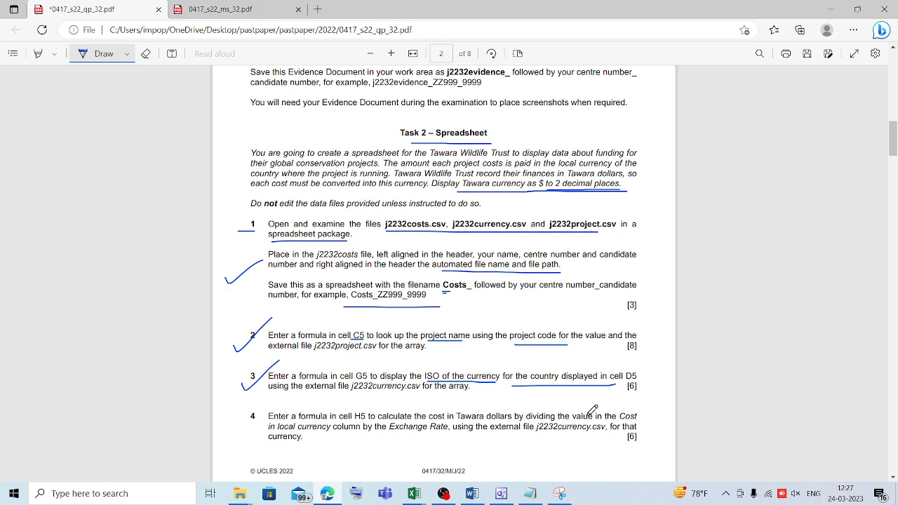
pyautogui.scroll(-1, 375, 421)
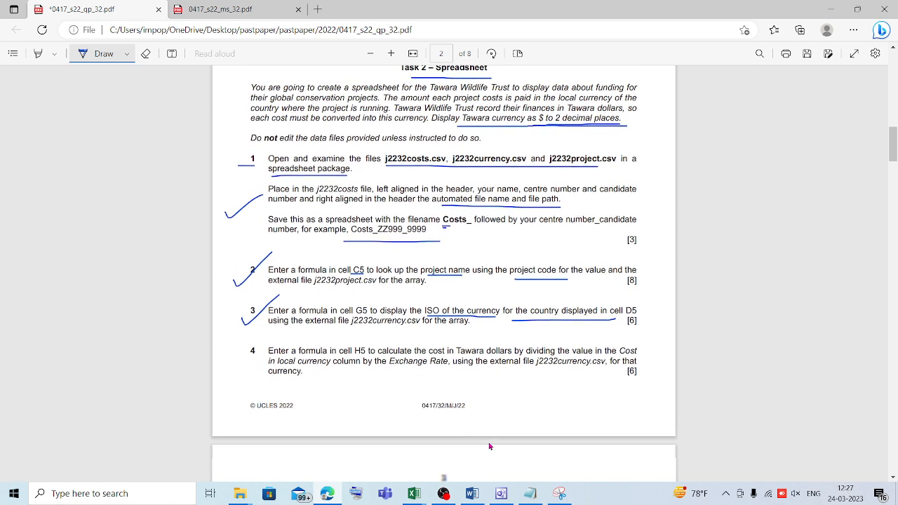
pyautogui.moveTo(420, 498)
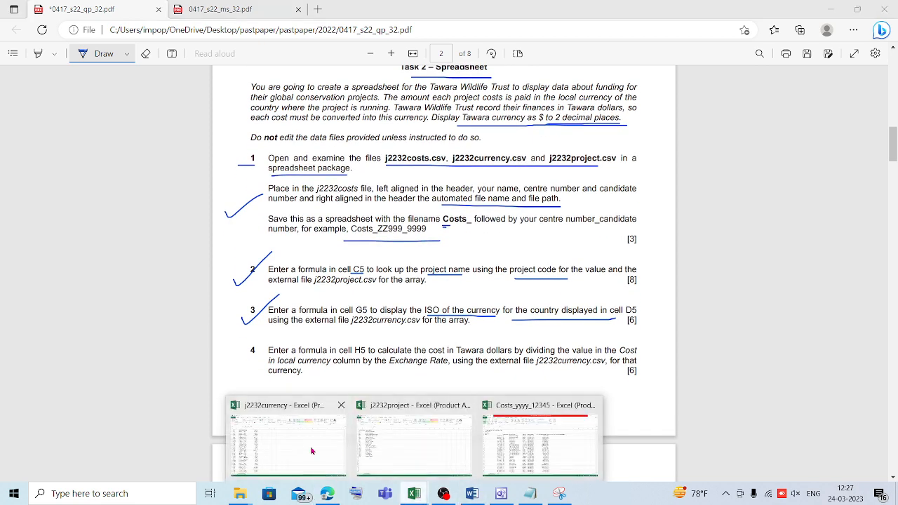
pyautogui.click(541, 446)
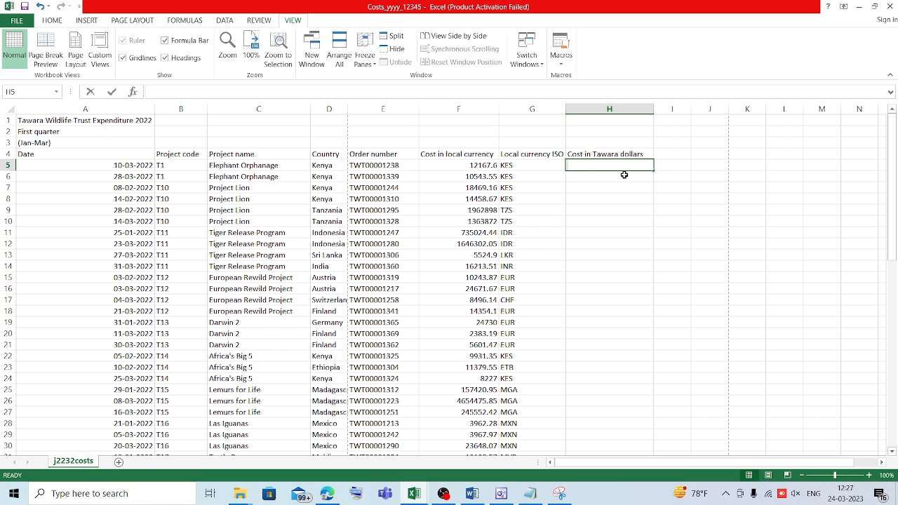
# - Start the H5 formula as F5 divided by a LOOKUP with the lookup_value, lookup_vector, result_vector arguments
pyautogui.write('=')
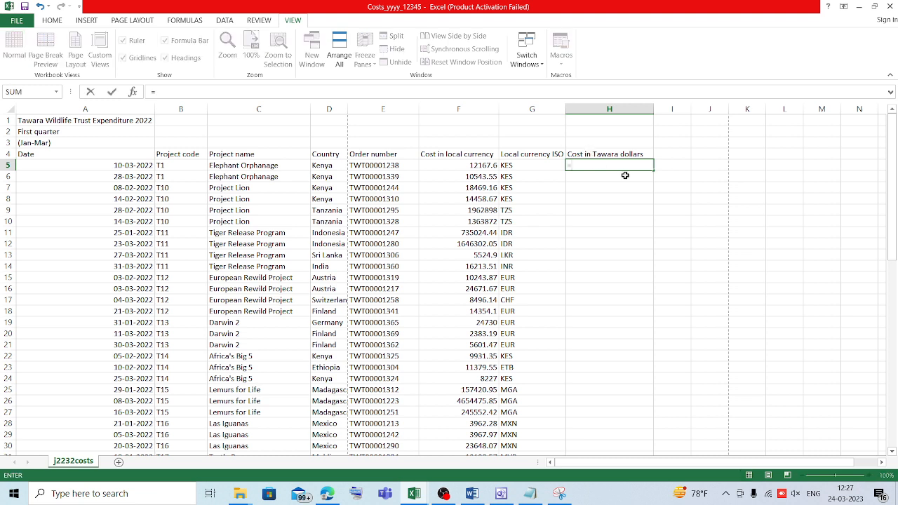
pyautogui.click(476, 170)
pyautogui.write('/')
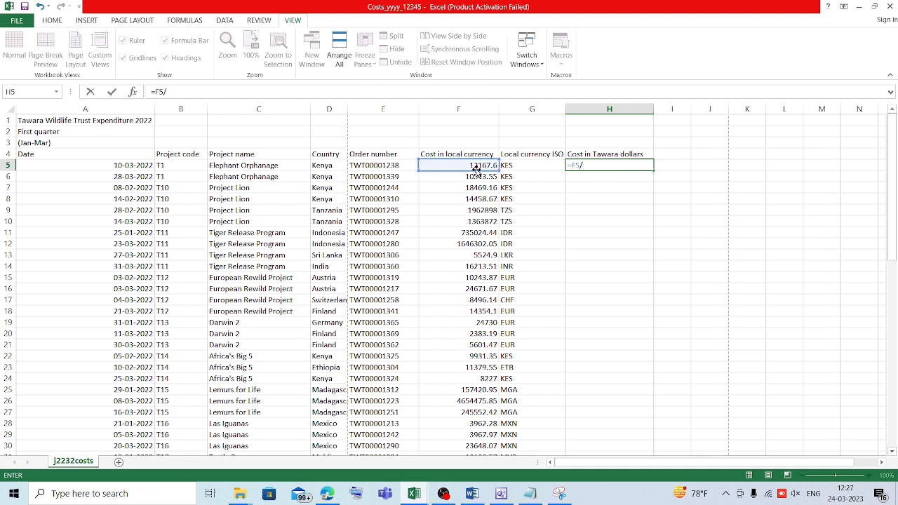
pyautogui.write('loo')
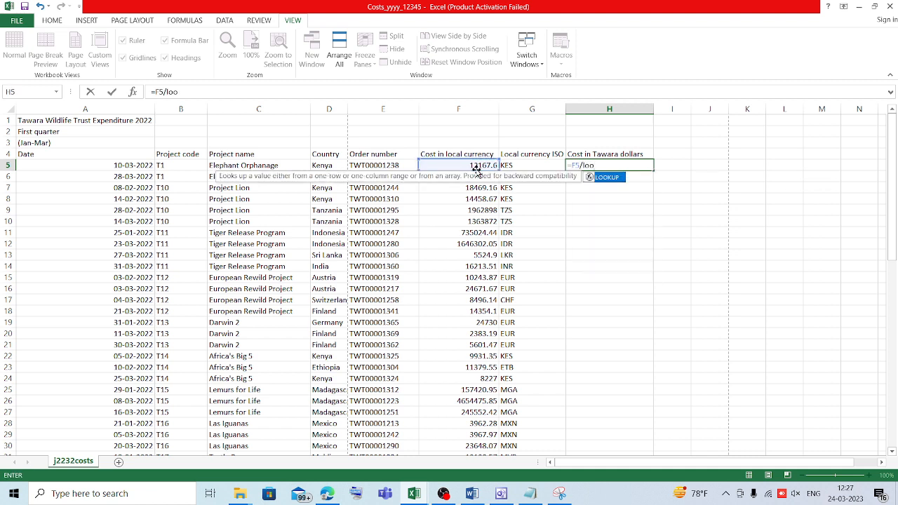
pyautogui.press('Tab')
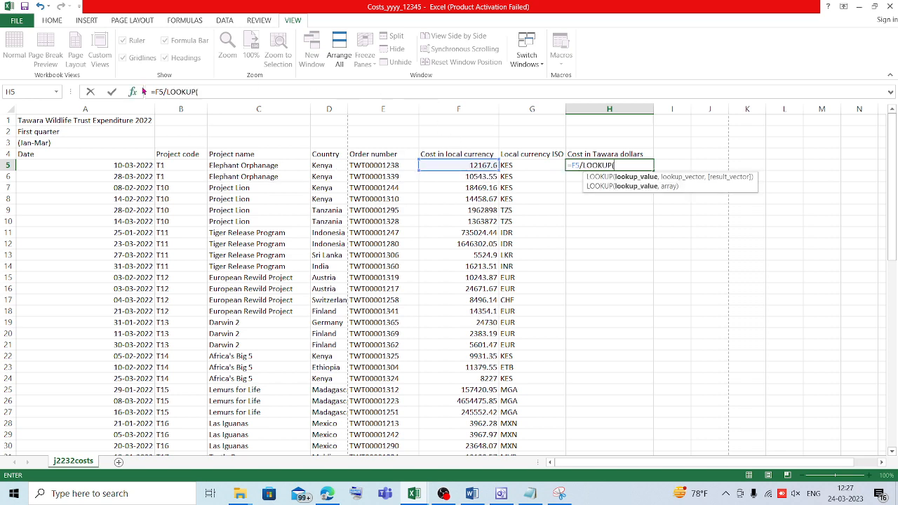
pyautogui.click(134, 92)
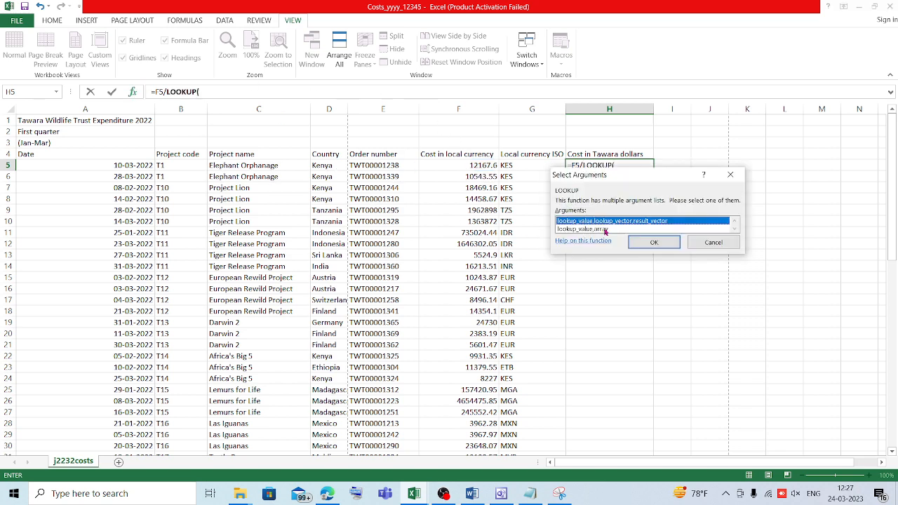
pyautogui.click(655, 242)
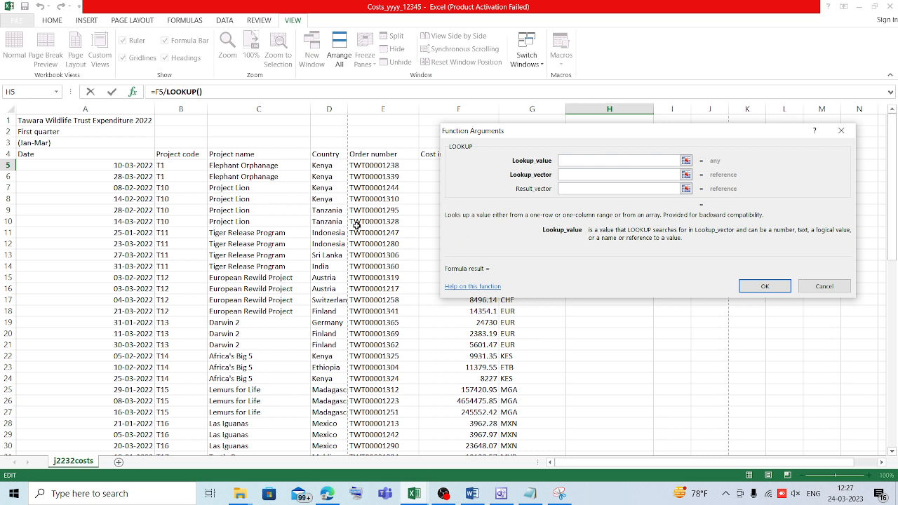
# - Set the lookup_value to D5 and switch to the j2232currency workbook to supply the lookup_vector
pyautogui.click(327, 165)
pyautogui.click(609, 173)
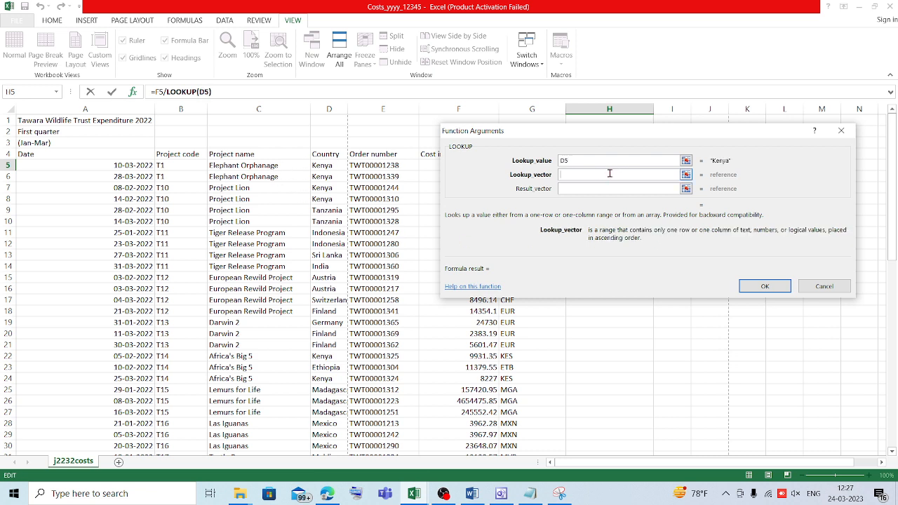
pyautogui.click(414, 493)
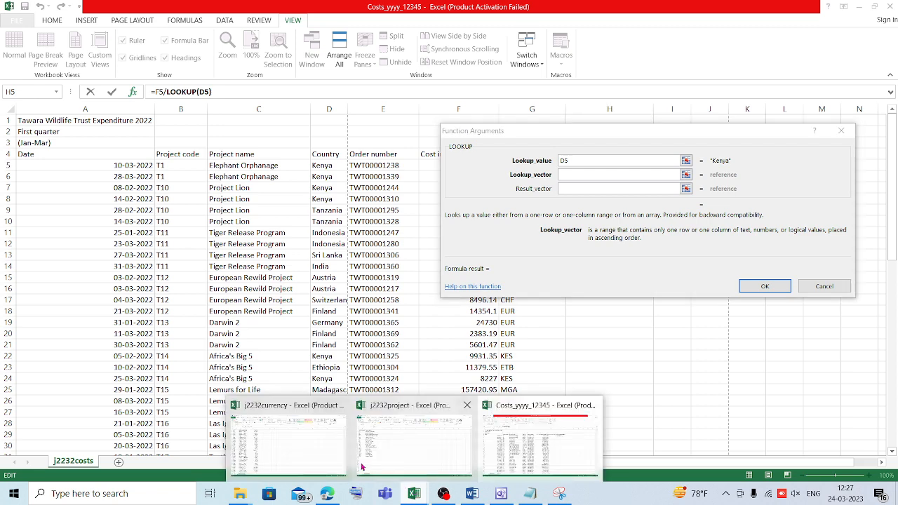
pyautogui.click(316, 430)
pyautogui.scroll(1, 132, 213)
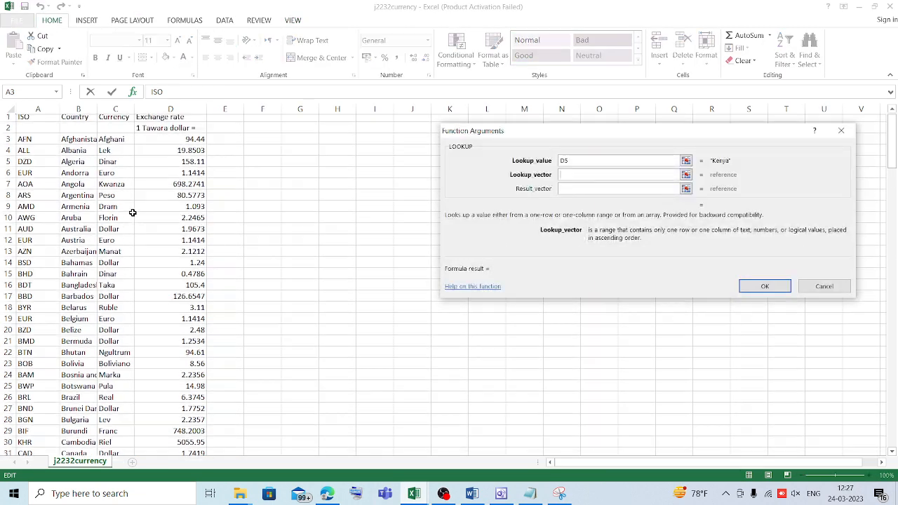
pyautogui.moveTo(70, 144); pyautogui.dragTo(90, 435)
pyautogui.scroll(13, 191, 365)
pyautogui.scroll(20, 196, 310)
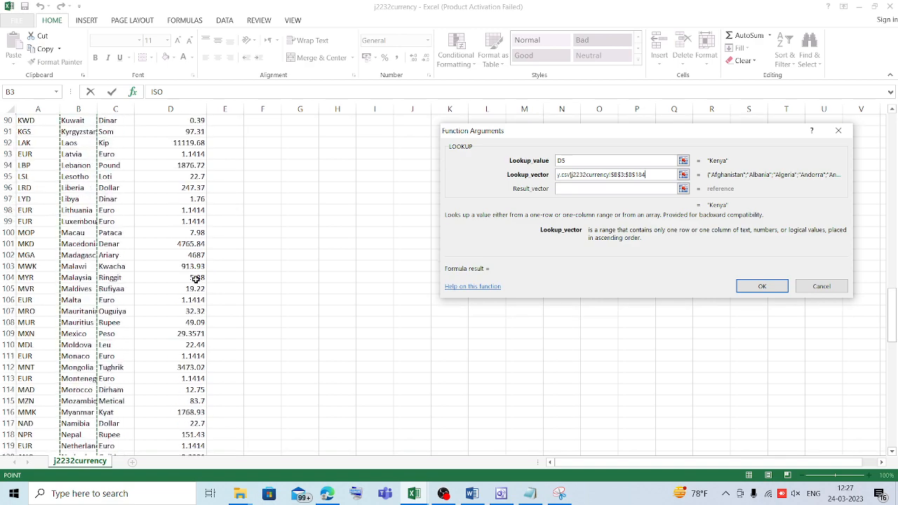
pyautogui.scroll(1, 196, 279)
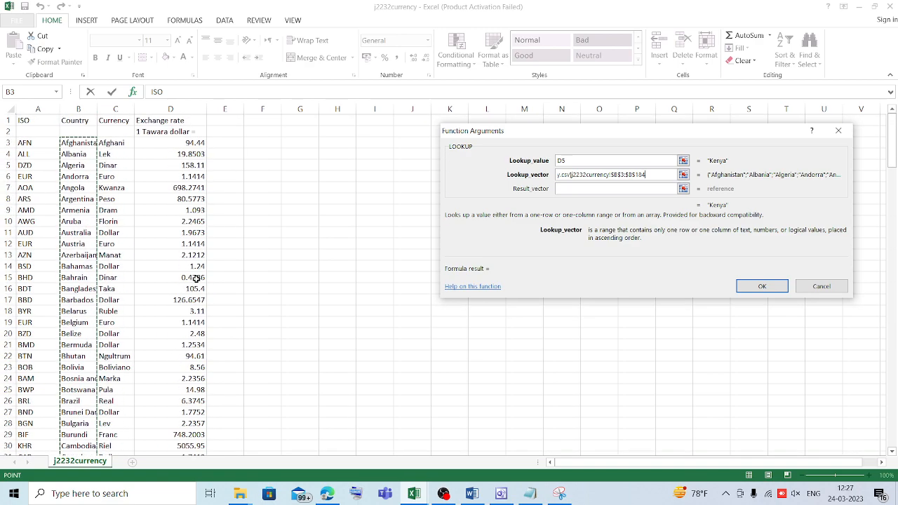
pyautogui.moveTo(168, 143); pyautogui.dragTo(191, 415)
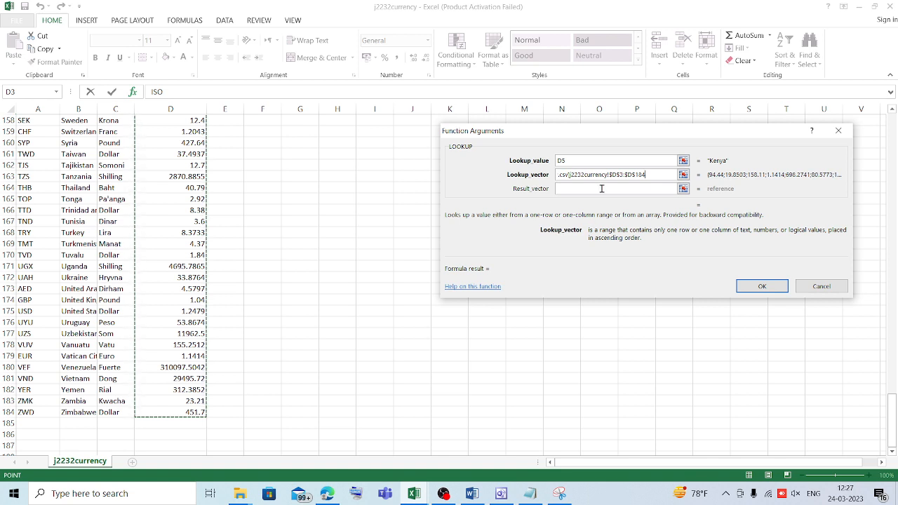
pyautogui.moveTo(653, 175); pyautogui.dragTo(522, 181)
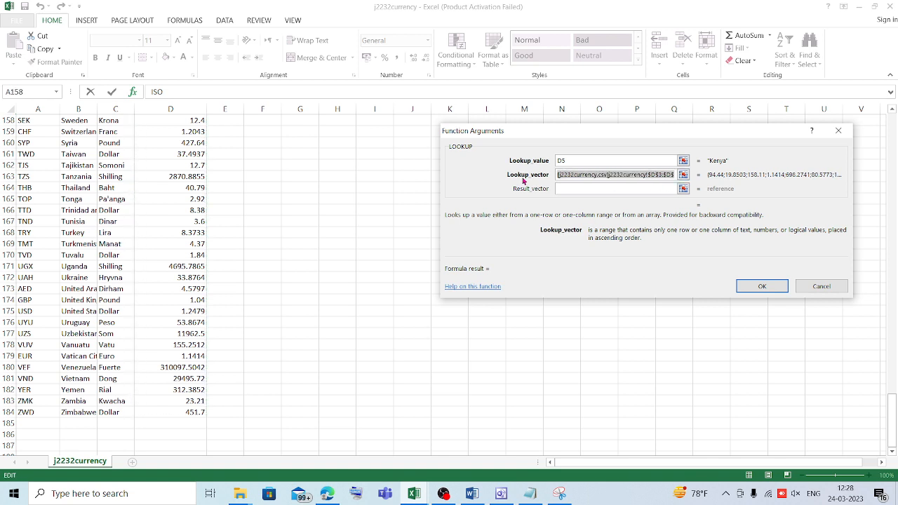
pyautogui.press('BackSpace')
# - Set the lookup_vector to the country range B3:B184 in j2232currency
pyautogui.scroll(20, 159, 181)
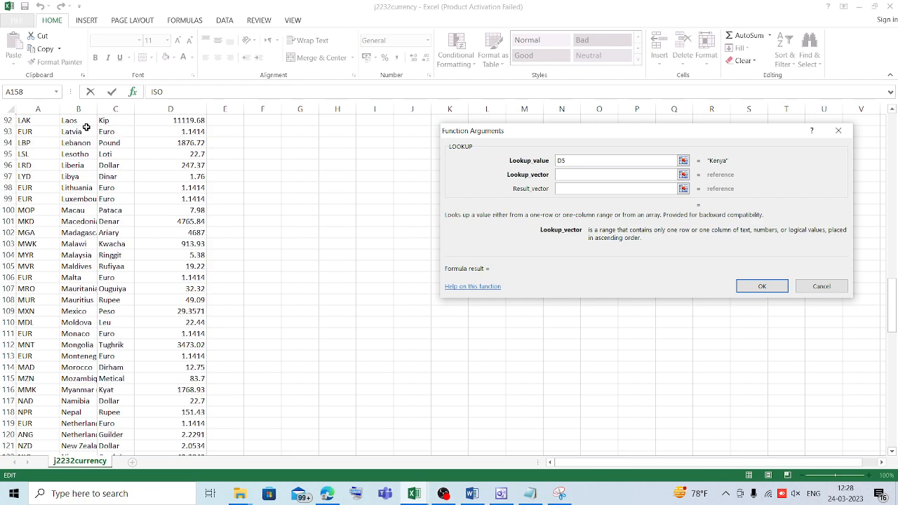
pyautogui.scroll(12, 90, 132)
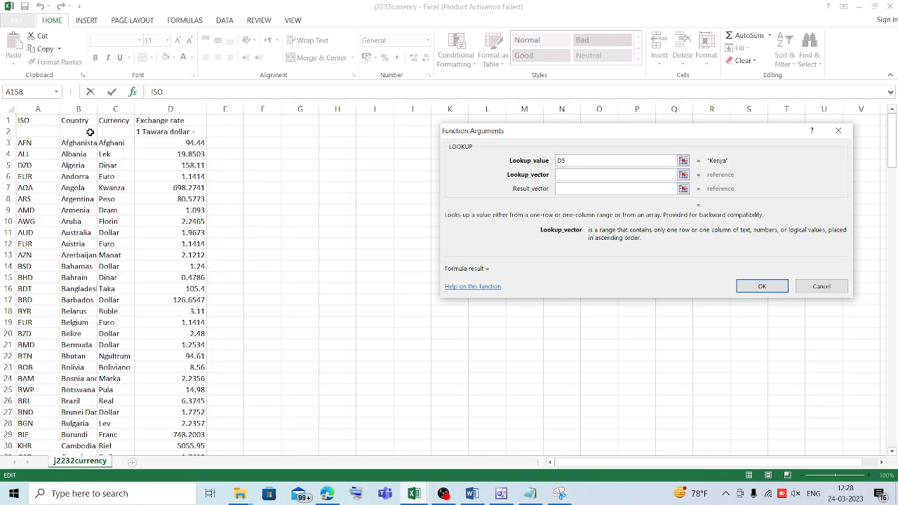
pyautogui.moveTo(72, 145); pyautogui.dragTo(78, 411)
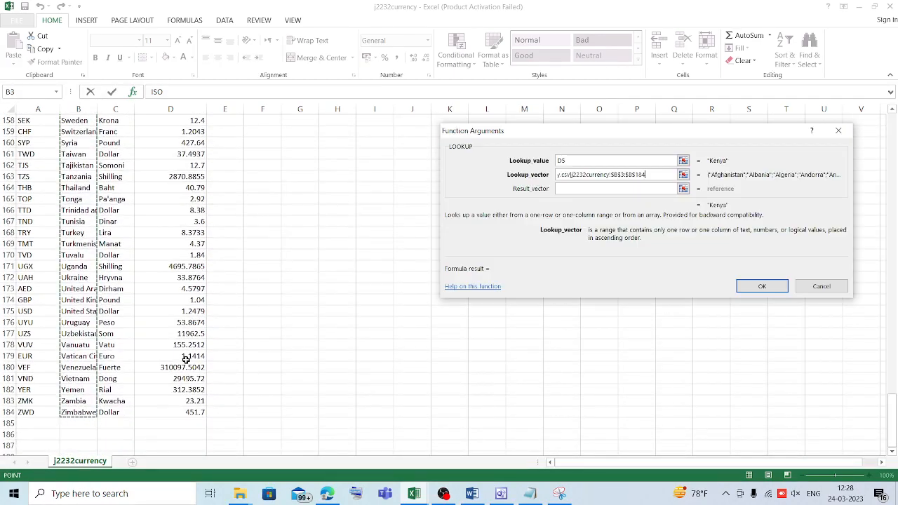
# - Set the result_vector to the exchange rates D3:D184 in j2232currency and copy the completed H5 formula down to H68
pyautogui.click(561, 188)
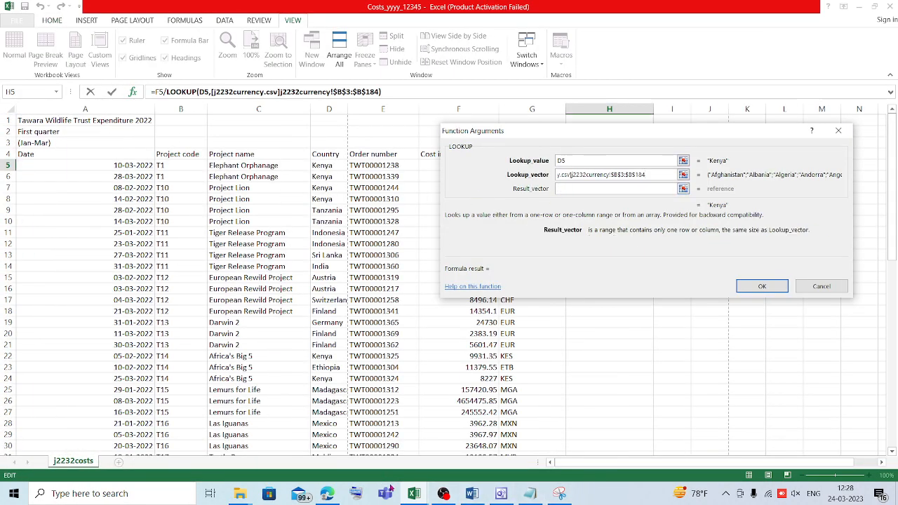
pyautogui.moveTo(414, 494)
pyautogui.click(280, 470)
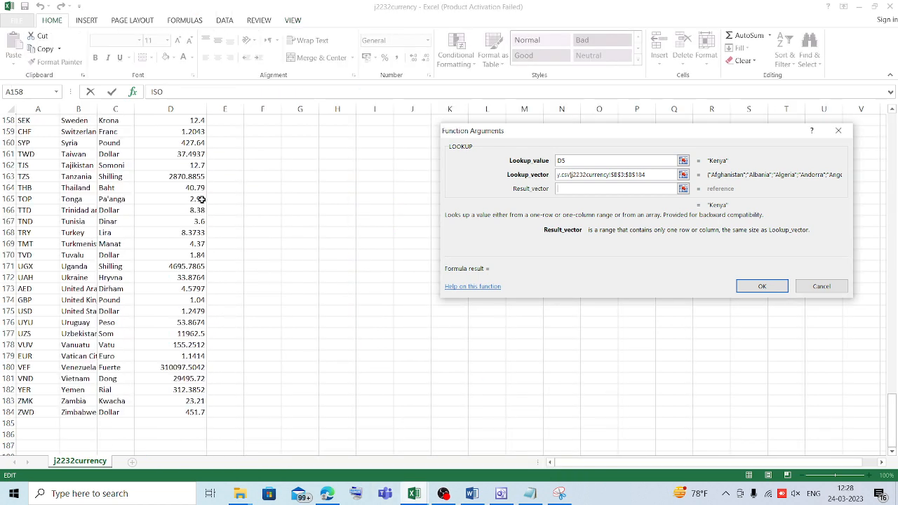
pyautogui.scroll(20, 201, 199)
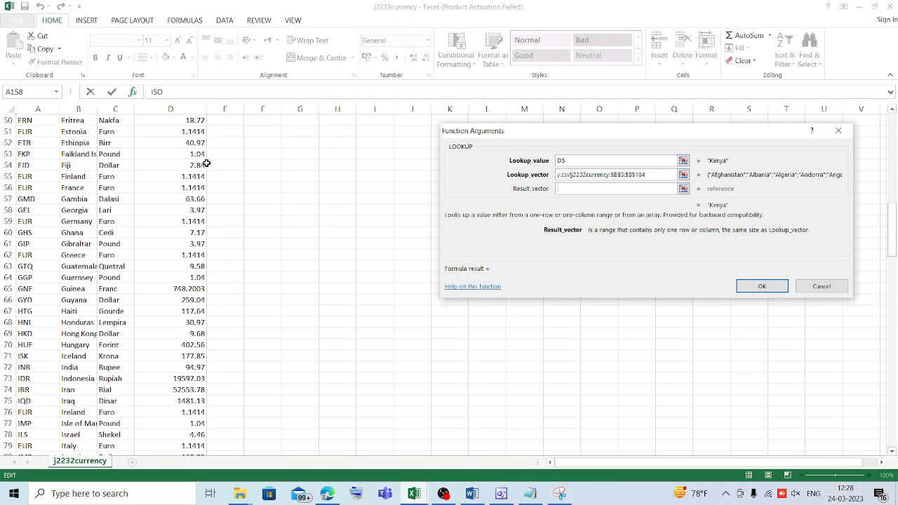
pyautogui.scroll(16, 204, 163)
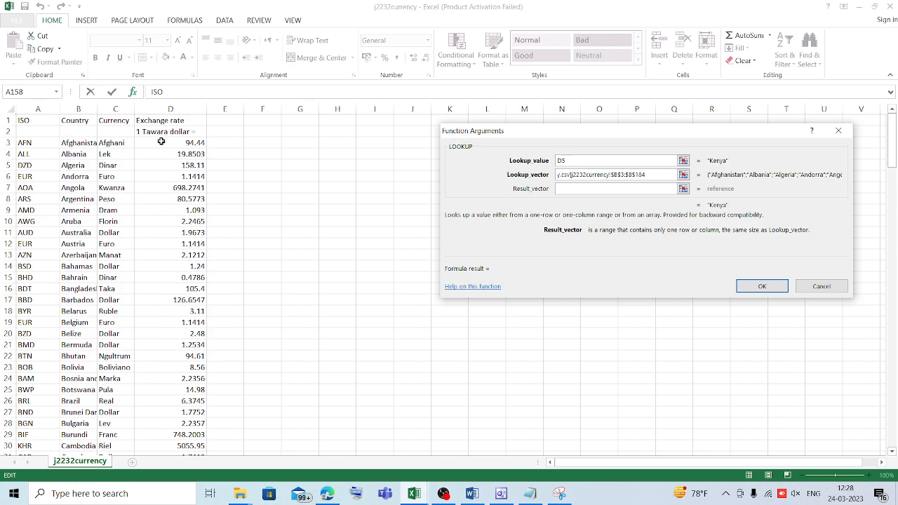
pyautogui.moveTo(160, 142); pyautogui.dragTo(182, 210)
pyautogui.moveTo(180, 449); pyautogui.dragTo(195, 435)
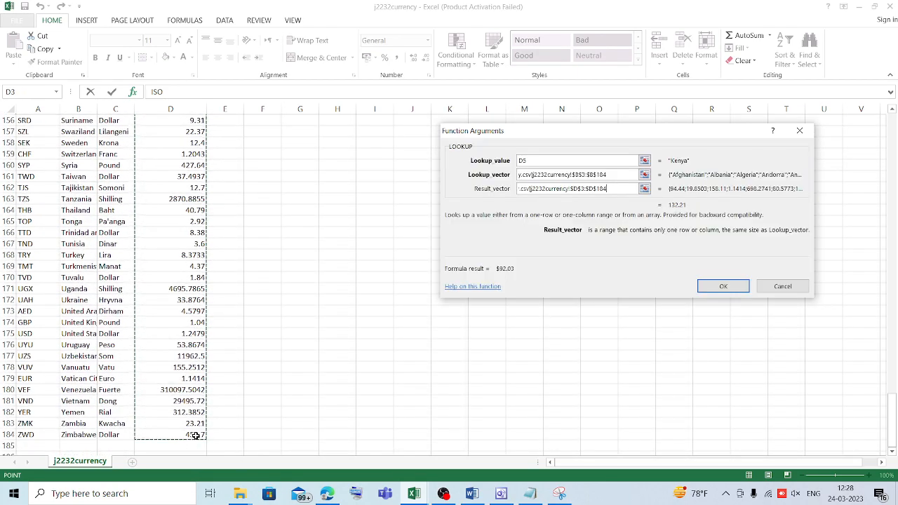
pyautogui.click(730, 284)
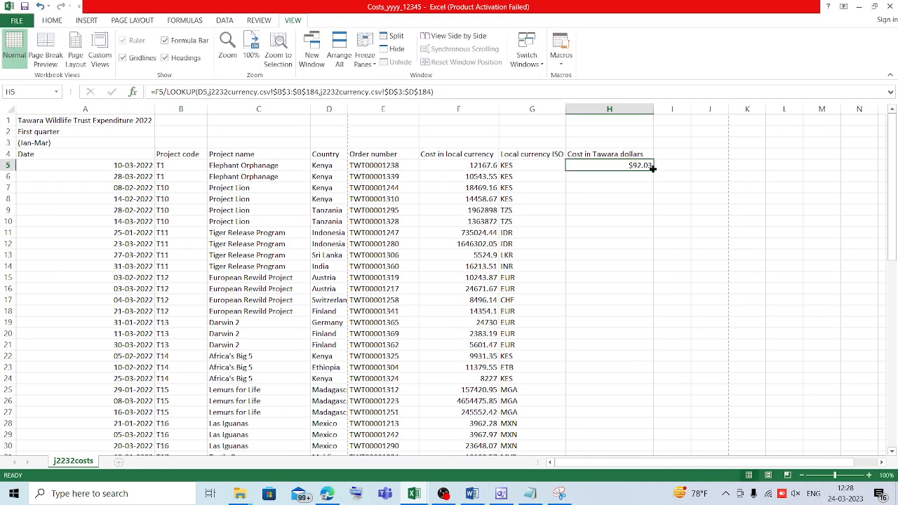
pyautogui.moveTo(652, 169)
pyautogui.mouseDown()
pyautogui.moveTo(652, 503)
pyautogui.moveTo(651, 419)
pyautogui.mouseUp()
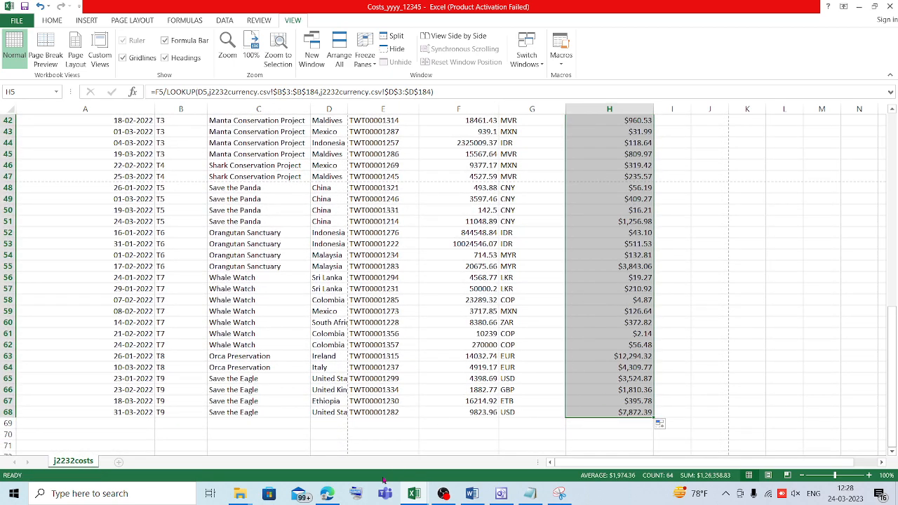
# - Switch to the question paper in Edge, tick off questions 4 and 5, and underline "Merge cells A1 to H1" in question 6
pyautogui.click(327, 493)
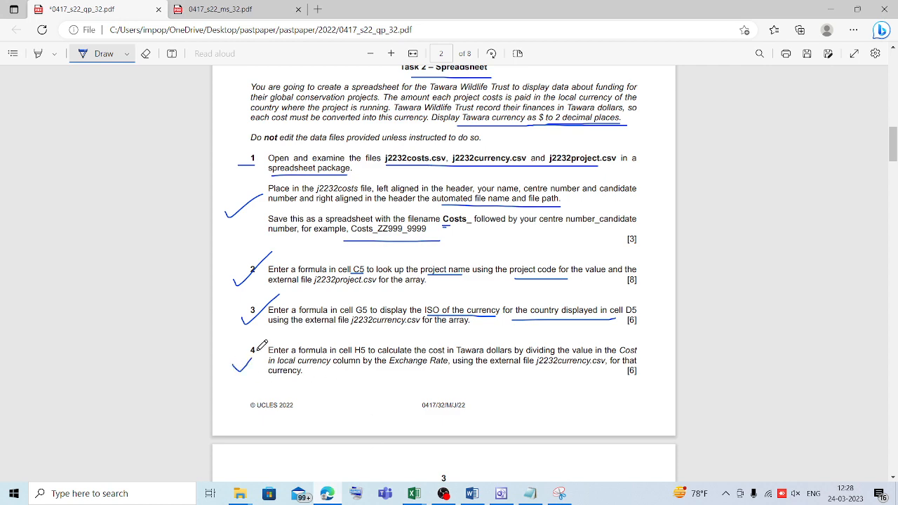
pyautogui.moveTo(261, 345); pyautogui.dragTo(280, 334)
pyautogui.scroll(-2, 285, 330)
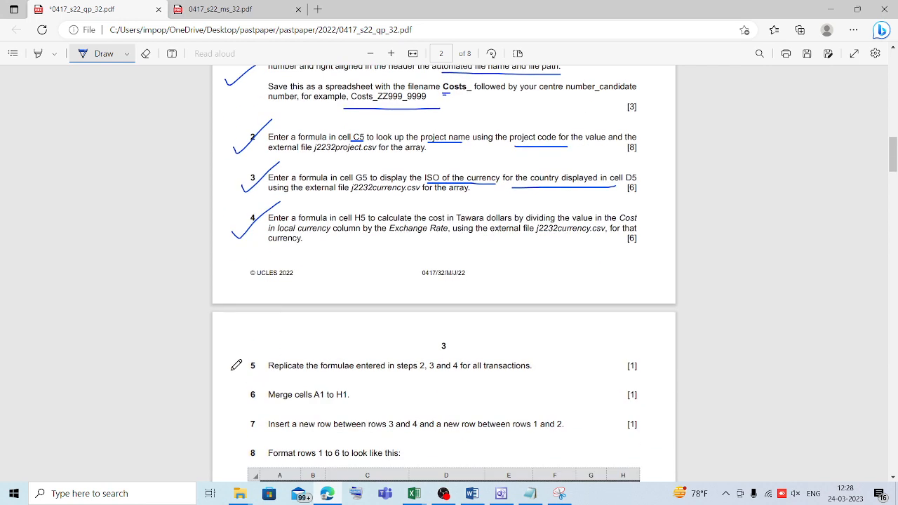
pyautogui.moveTo(236, 365)
pyautogui.mouseDown()
pyautogui.moveTo(240, 376)
pyautogui.moveTo(295, 339)
pyautogui.mouseUp()
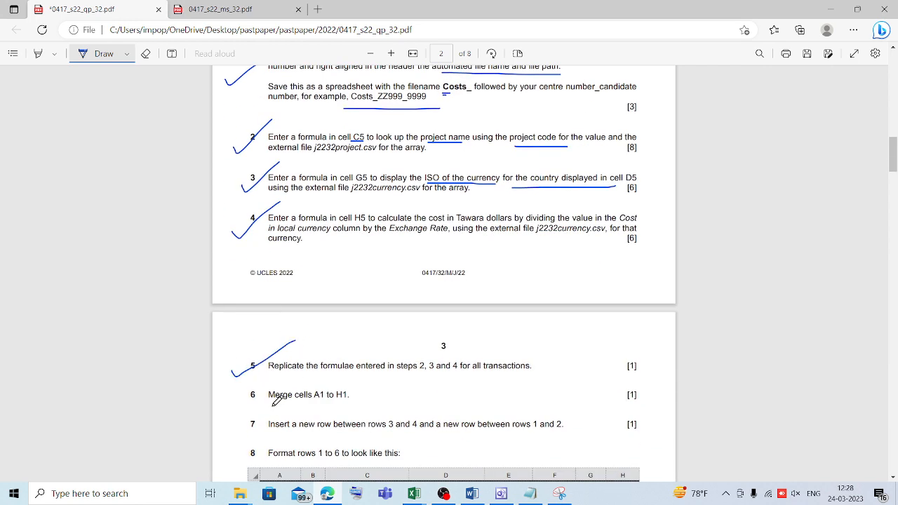
pyautogui.moveTo(271, 405); pyautogui.dragTo(357, 406)
# - Switch to the Costs_yyyy_12345 workbook, then merge and centre cells A1 to H1 with middle vertical alignment
pyautogui.click(423, 500)
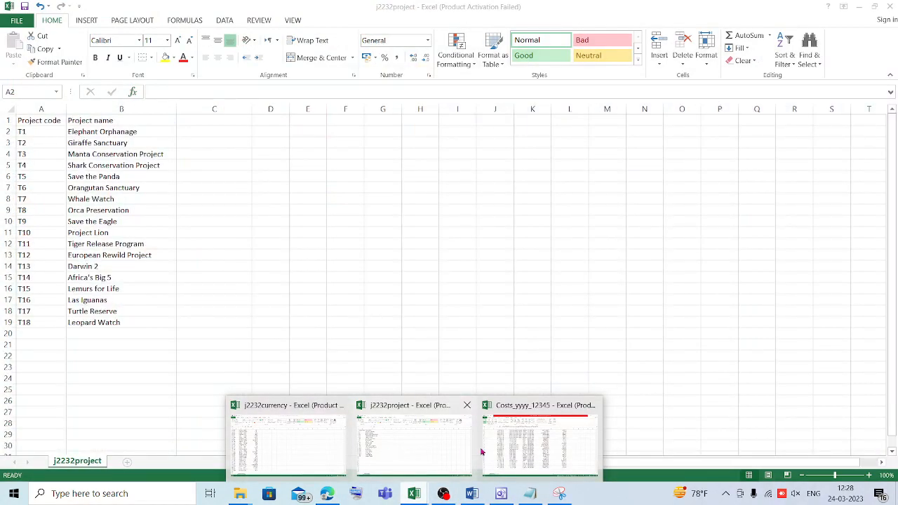
pyautogui.click(496, 450)
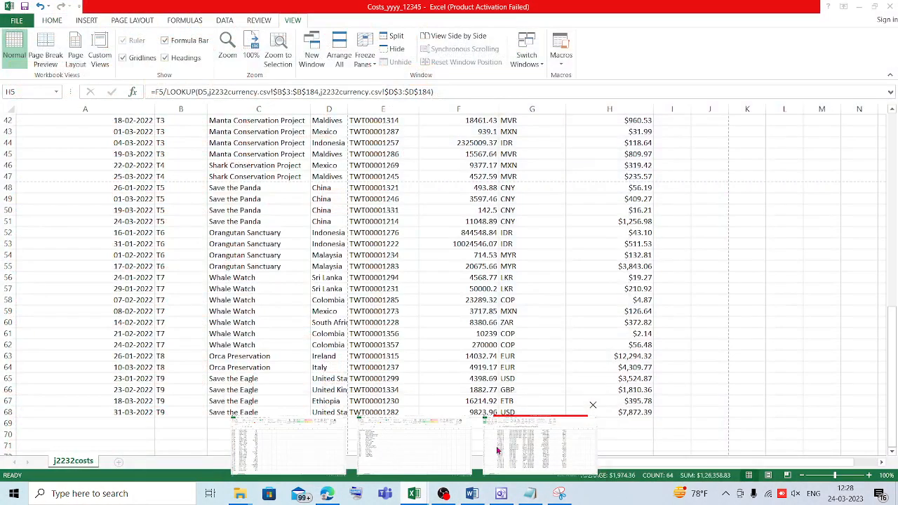
pyautogui.scroll(14, 361, 305)
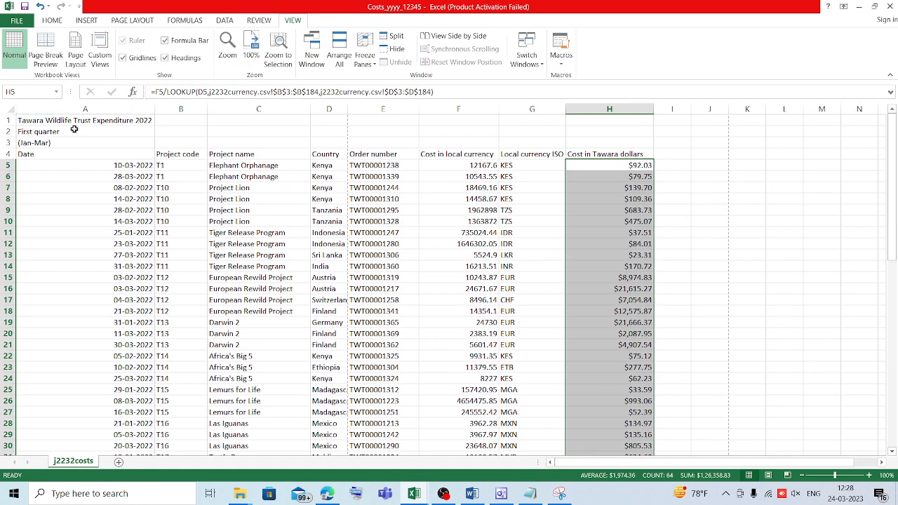
pyautogui.moveTo(78, 120); pyautogui.dragTo(581, 120)
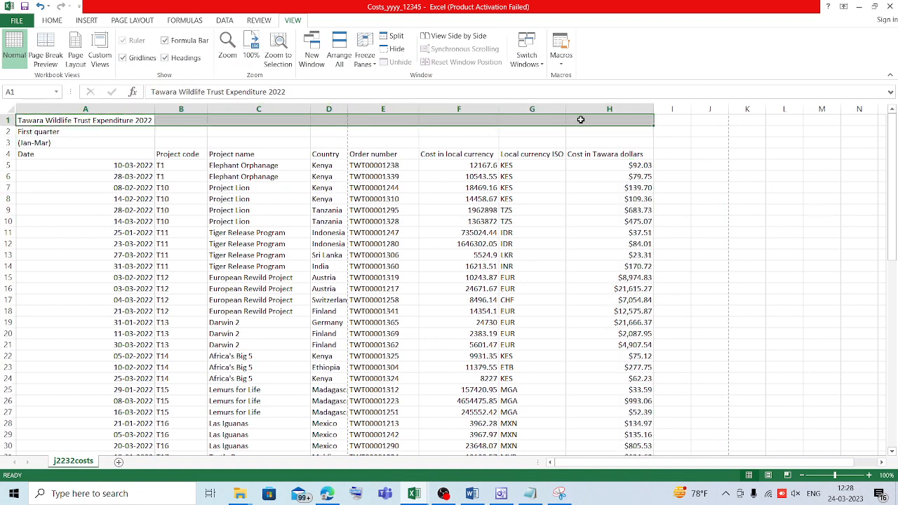
pyautogui.click(52, 20)
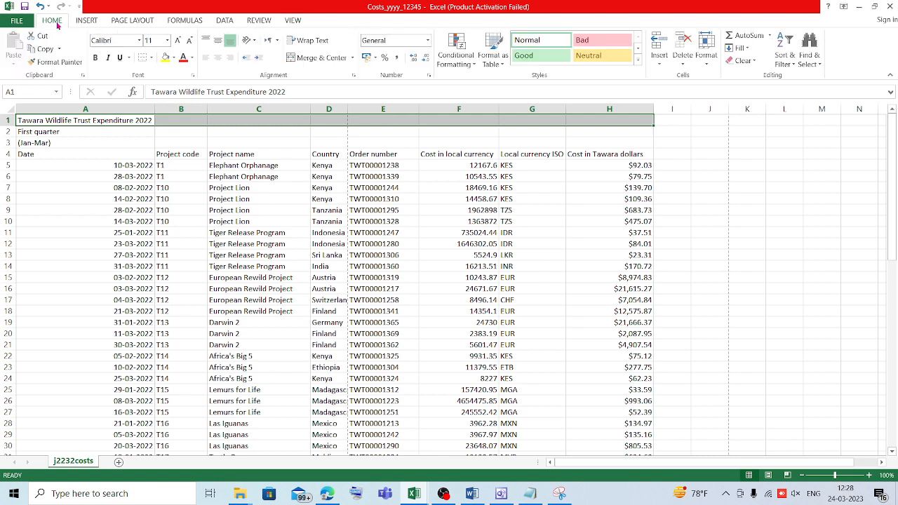
pyautogui.click(314, 59)
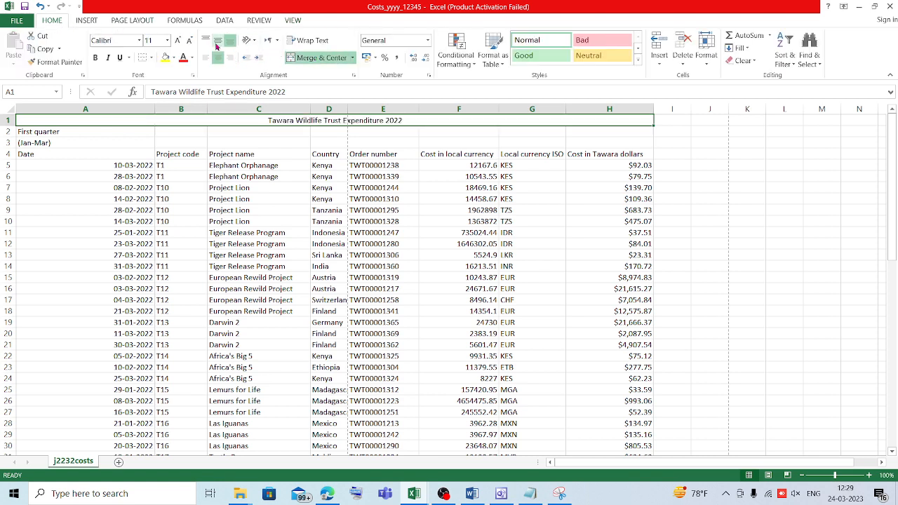
pyautogui.click(217, 46)
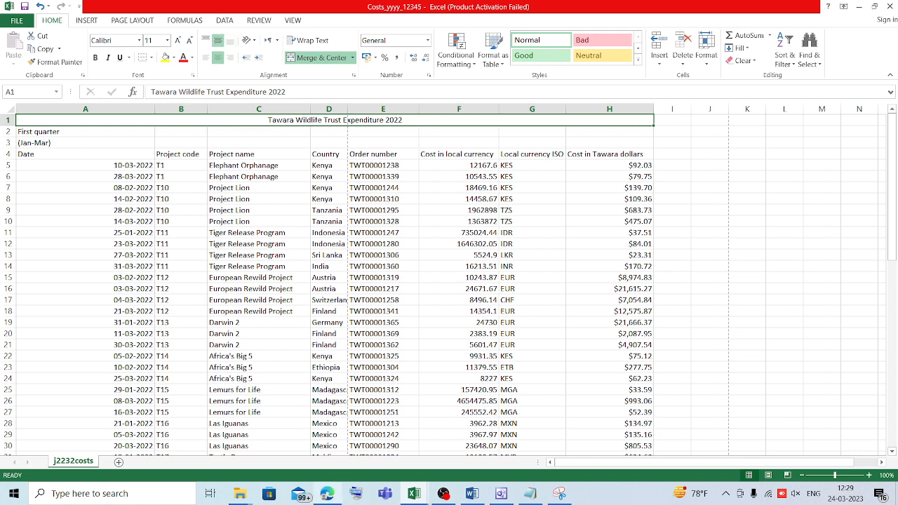
# - Return to the question paper in Edge and underline "3 and" in question 7
pyautogui.click(331, 494)
pyautogui.scroll(-1, 362, 416)
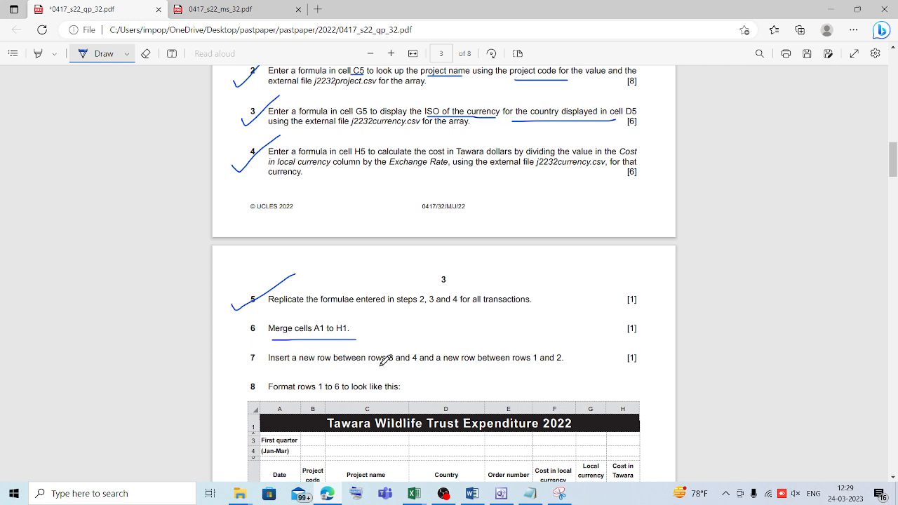
pyautogui.moveTo(380, 365); pyautogui.dragTo(410, 365)
# - Insert a new row between rows 3 and 4 of the Costs_yyyy_12345 workbook
pyautogui.moveTo(414, 493)
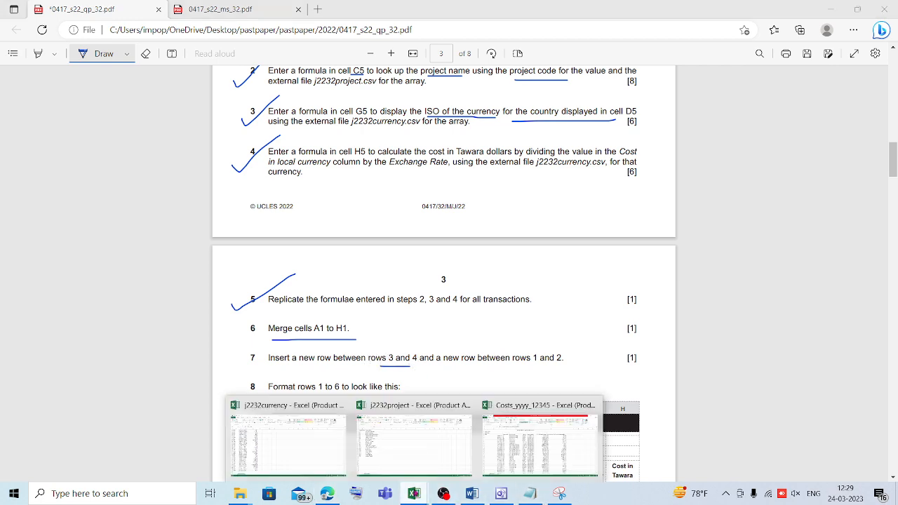
pyautogui.click(541, 438)
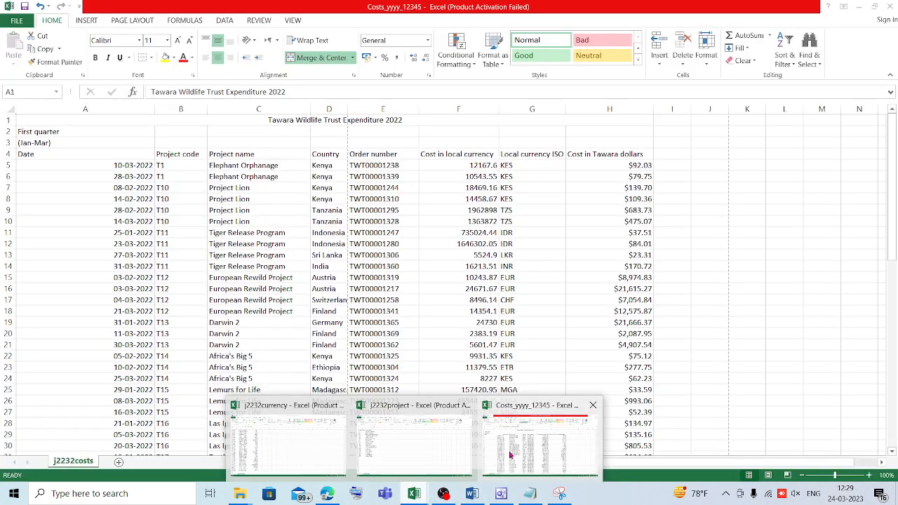
pyautogui.click(8, 154)
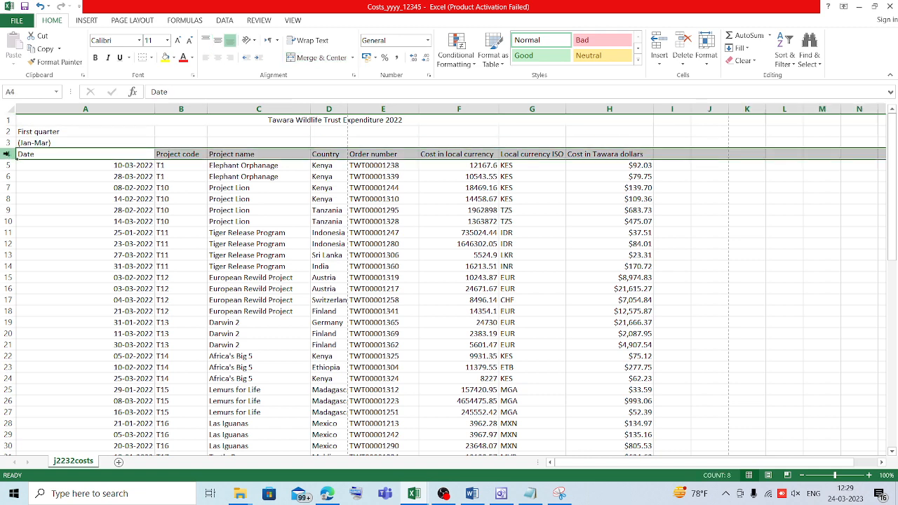
pyautogui.rightClick(7, 154)
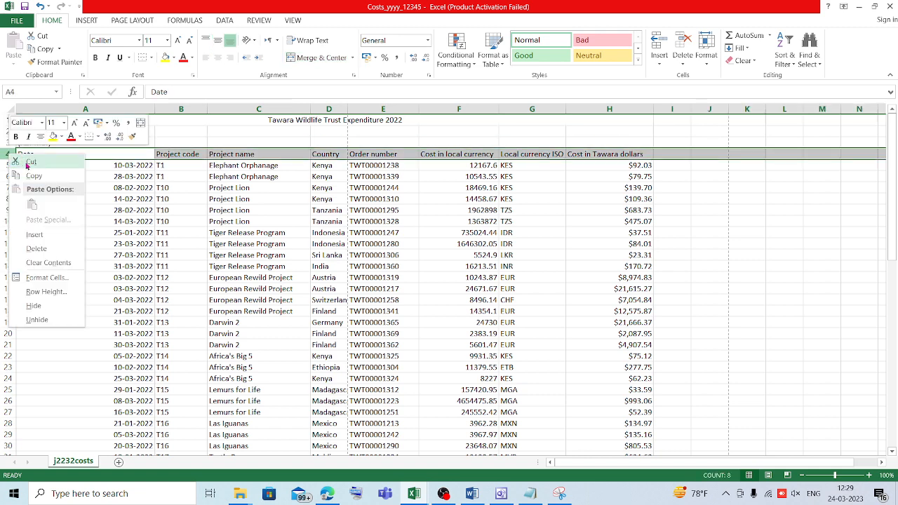
pyautogui.click(43, 235)
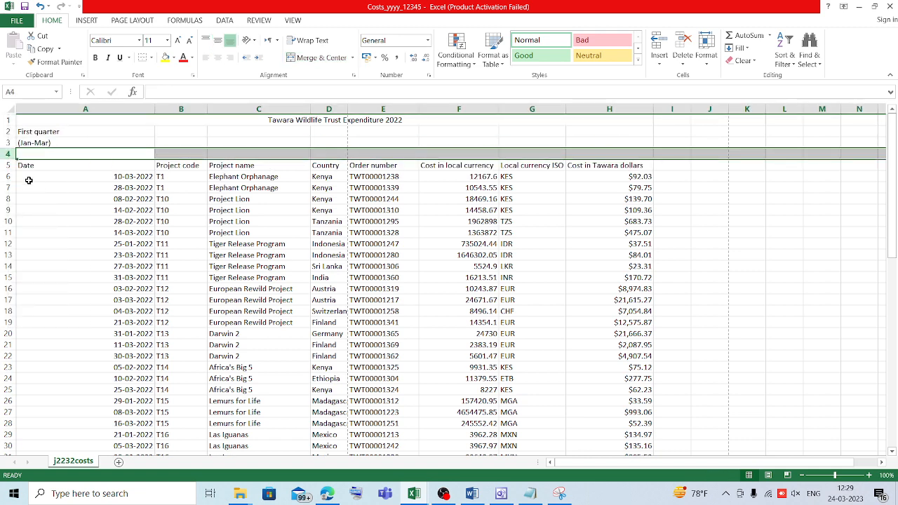
# - Go back to the question paper in Edge and underline "rows 1 and 2" in question 7
pyautogui.click(330, 494)
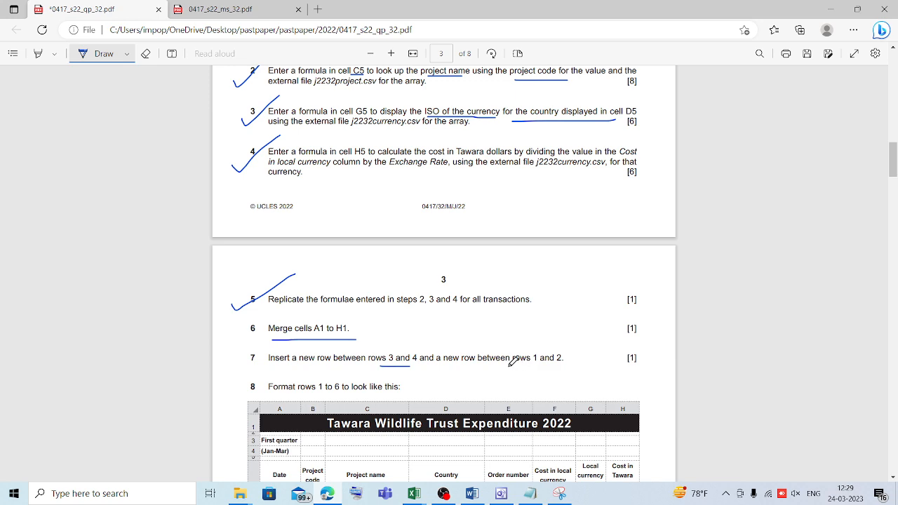
pyautogui.moveTo(510, 366); pyautogui.dragTo(580, 365)
pyautogui.moveTo(414, 493)
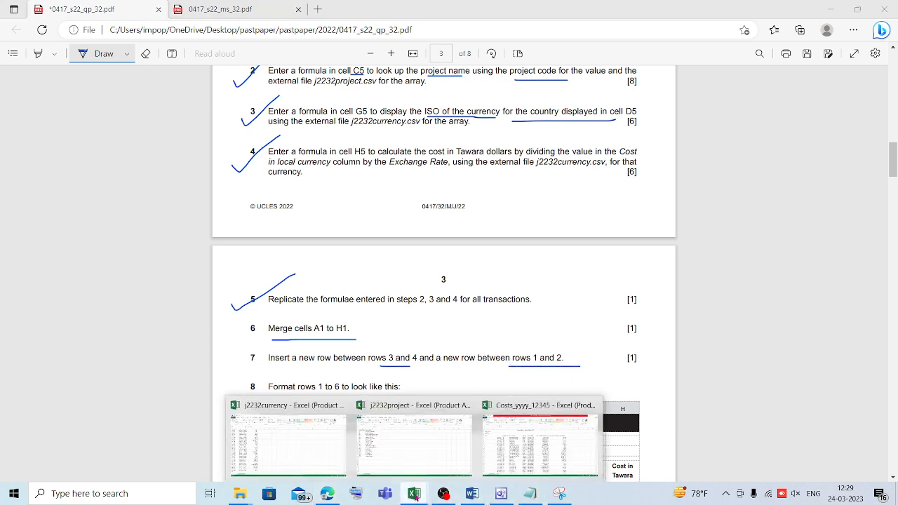
# - Switch to the Costs_yyyy_12345 workbook in Excel, try inserting a row between rows 1 and 2, and undo both row insertions
pyautogui.click(561, 438)
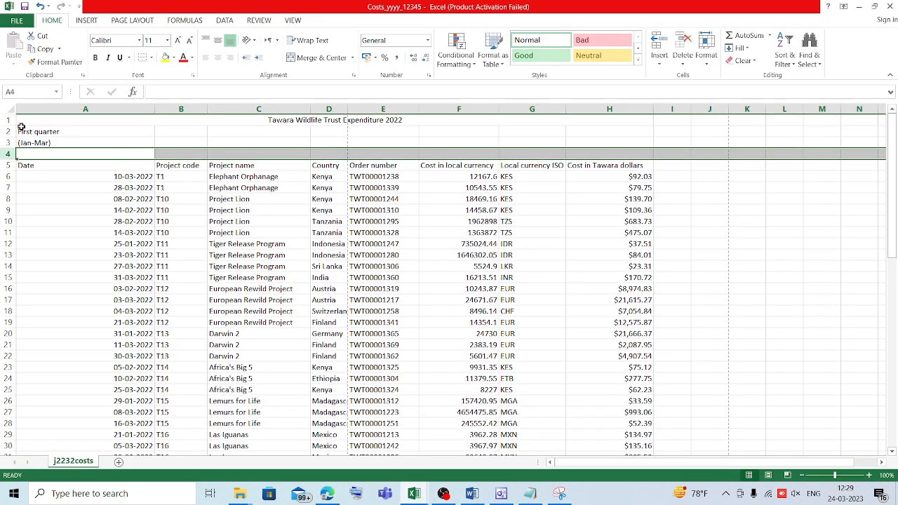
pyautogui.click(10, 131)
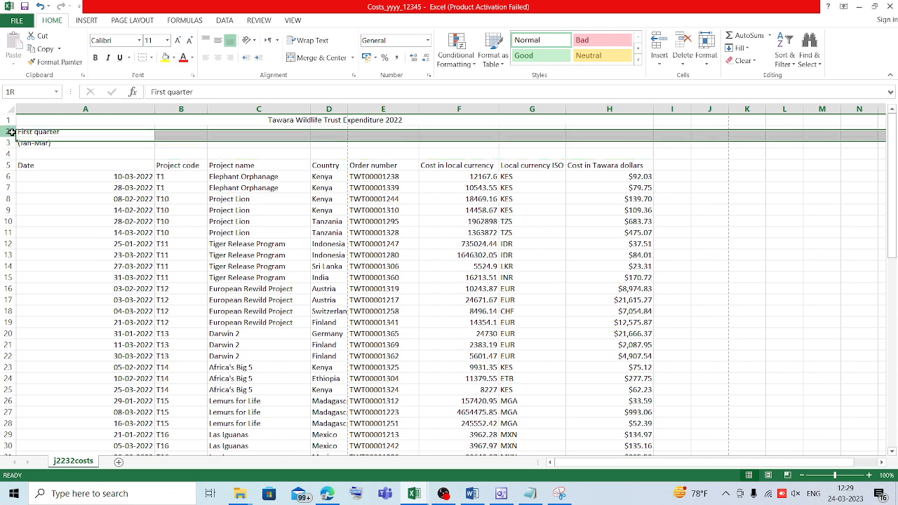
pyautogui.rightClick(11, 133)
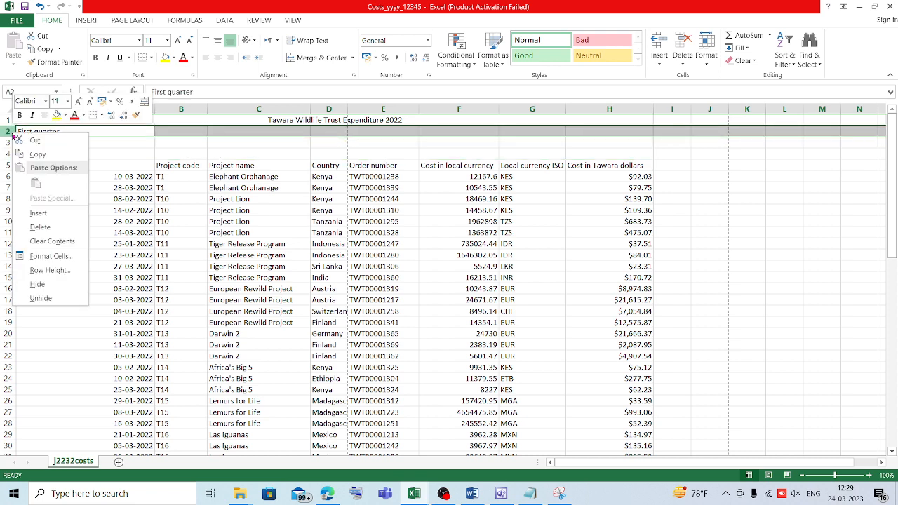
pyautogui.click(38, 212)
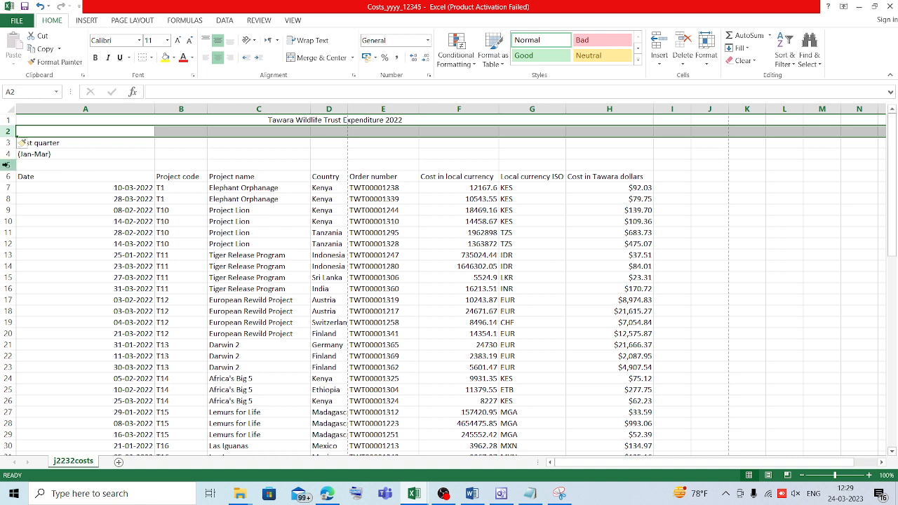
pyautogui.hotkey('ctrl', 'z')
pyautogui.hotkey('ctrl', 'z')
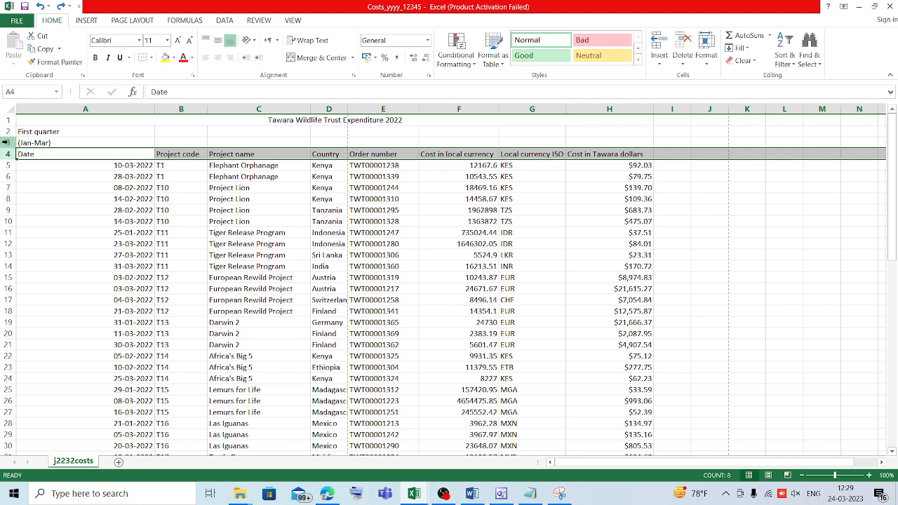
# - Try inserting a row between the "First quarter" and "(Jan-Mar)" rows, and undo it
pyautogui.click(6, 142)
pyautogui.rightClick(6, 142)
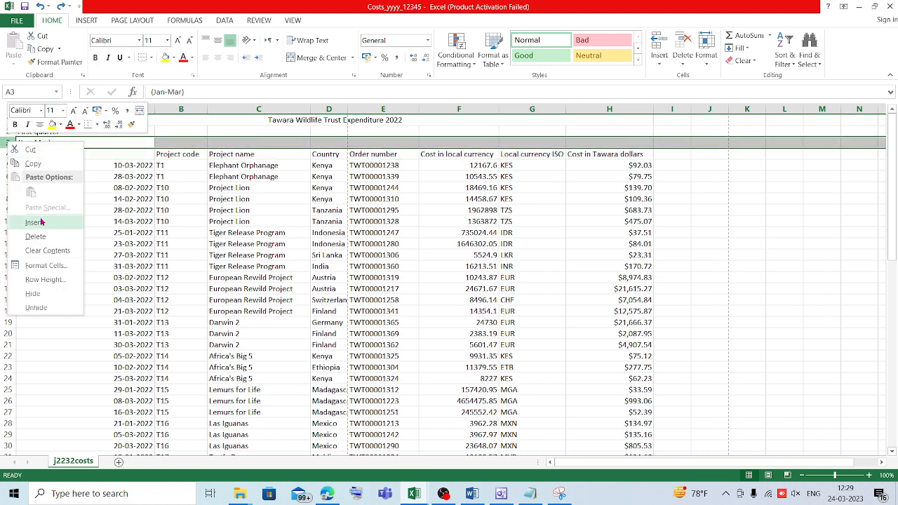
pyautogui.click(35, 222)
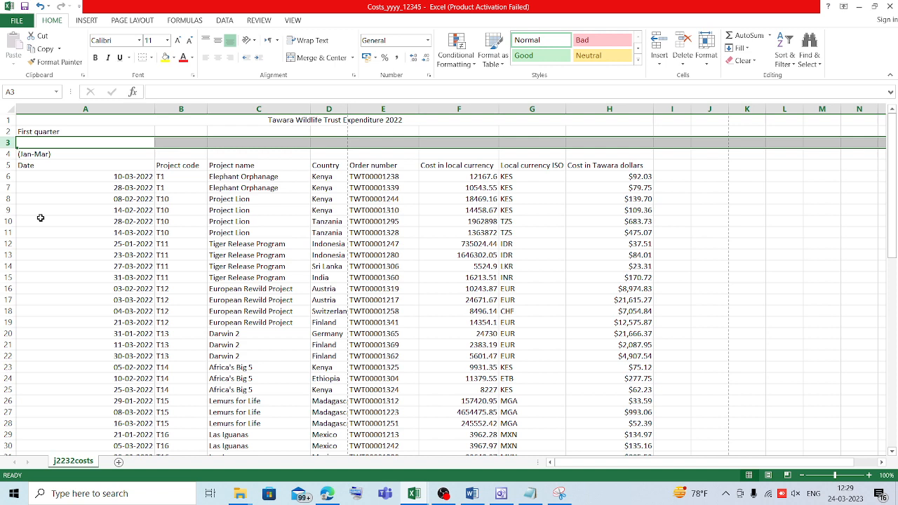
pyautogui.hotkey('ctrl', 'z')
pyautogui.click(41, 153)
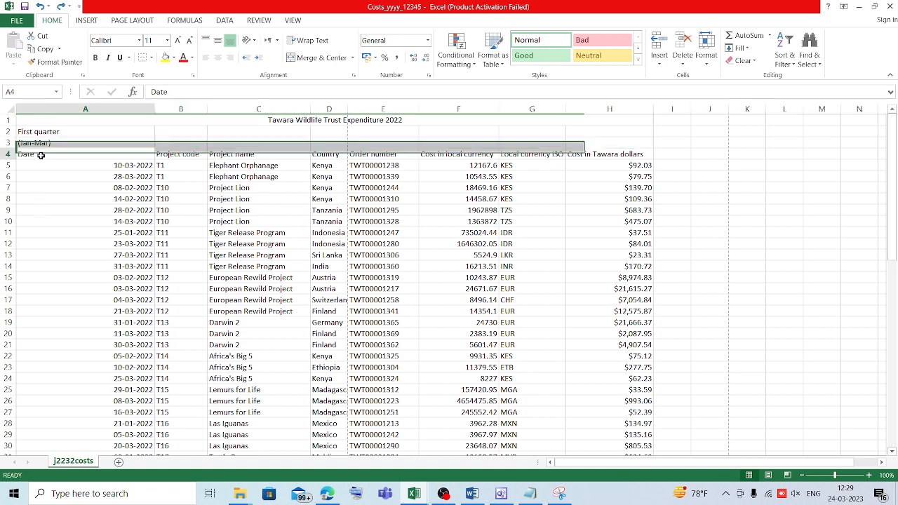
pyautogui.rightClick(41, 155)
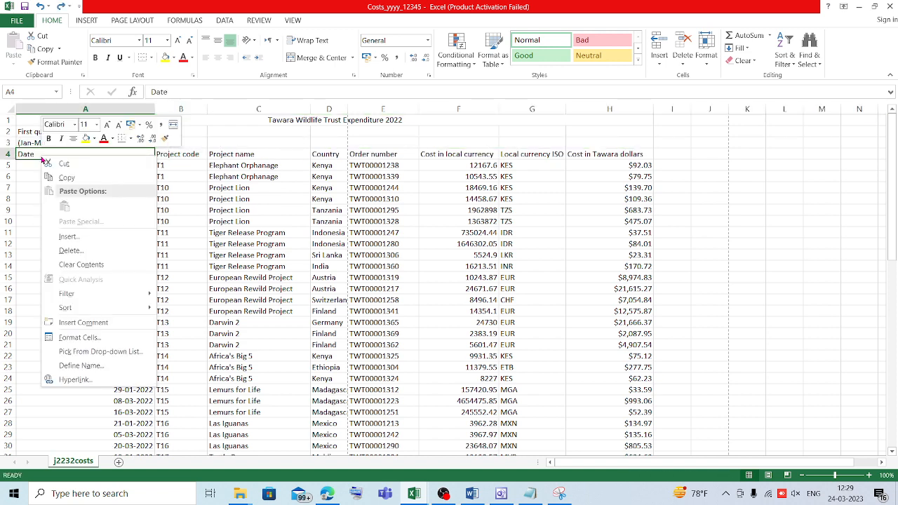
pyautogui.click(89, 237)
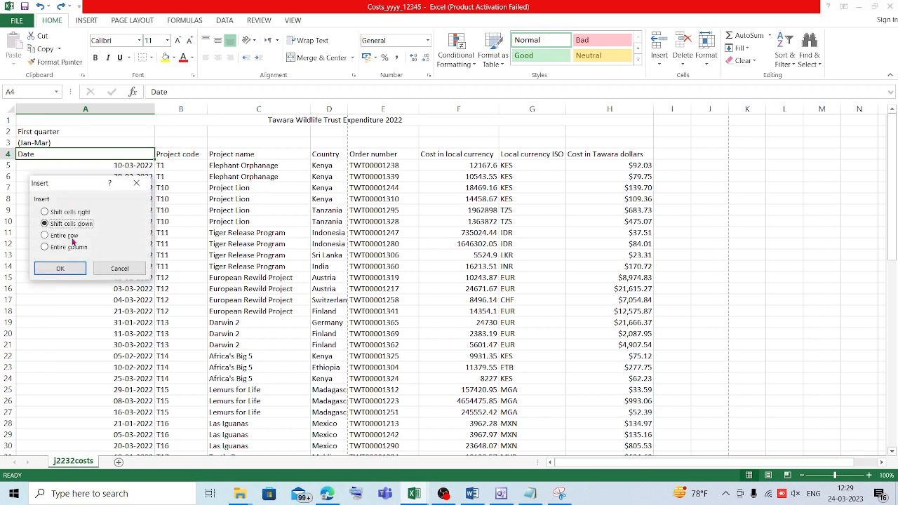
pyautogui.click(136, 183)
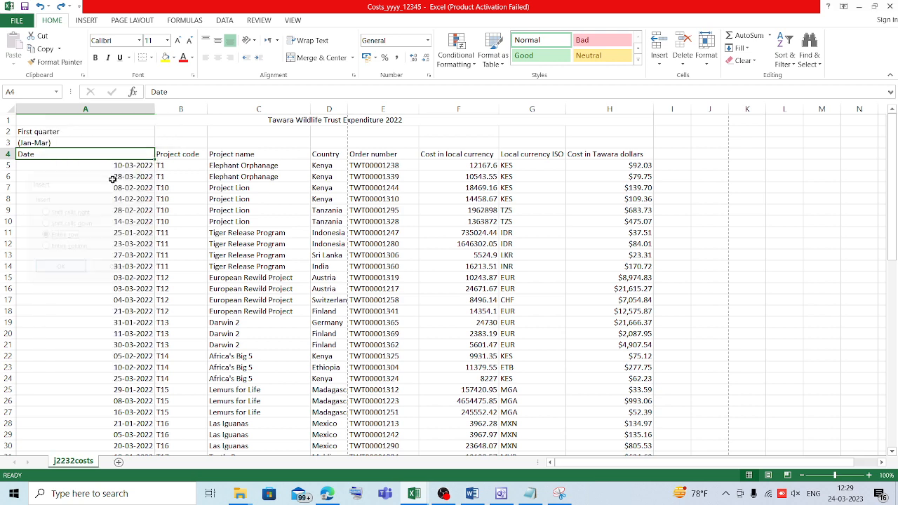
# - Try inserting a blank row above the "(Jan-Mar)" row again, and undo the insertion
pyautogui.click(3, 142)
pyautogui.rightClick(4, 143)
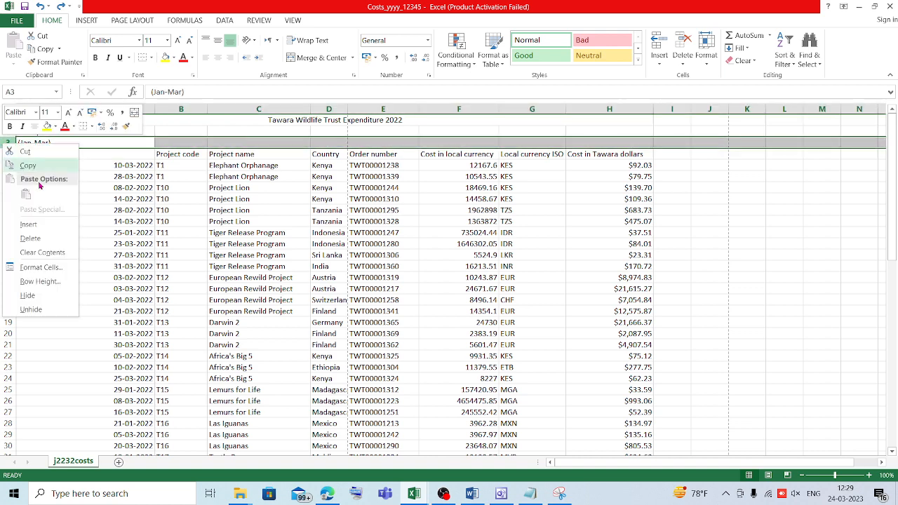
pyautogui.click(48, 223)
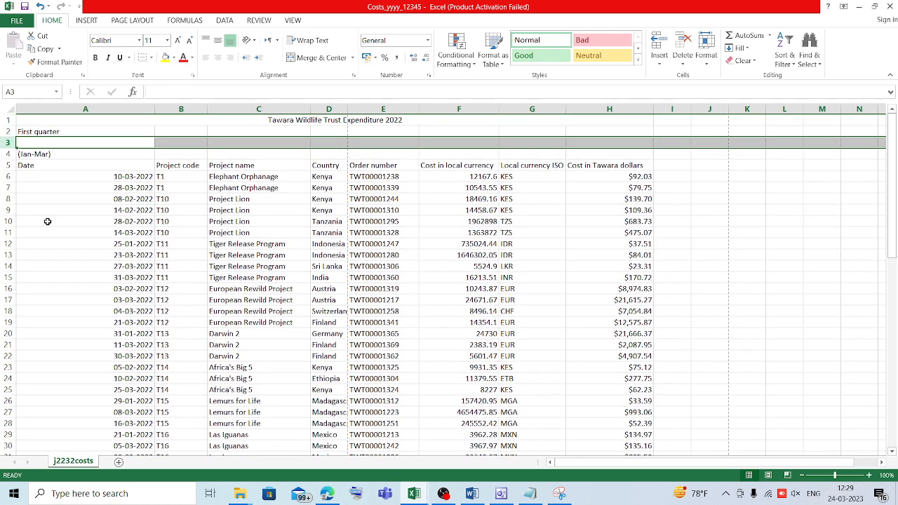
pyautogui.hotkey('ctrl', 'z')
# - Insert a blank row between the "(Jan-Mar)" row and the column headings row
pyautogui.click(4, 154)
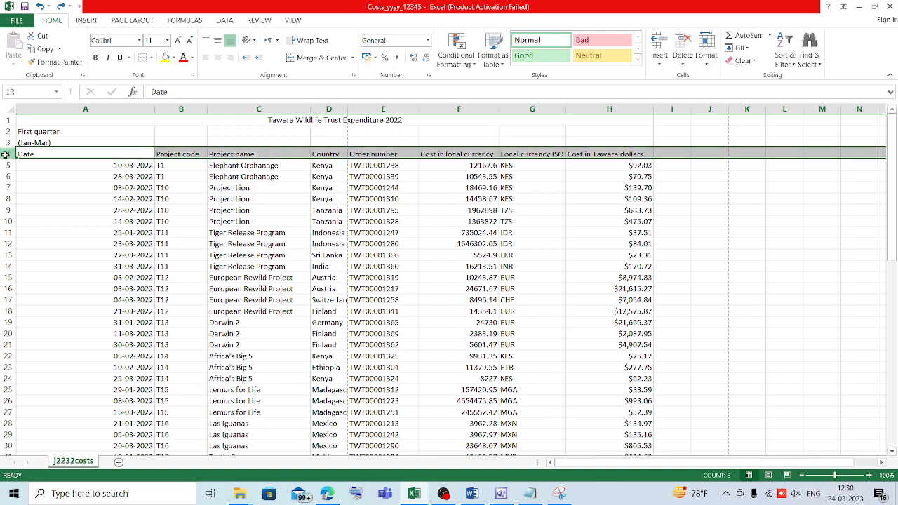
pyautogui.rightClick(3, 154)
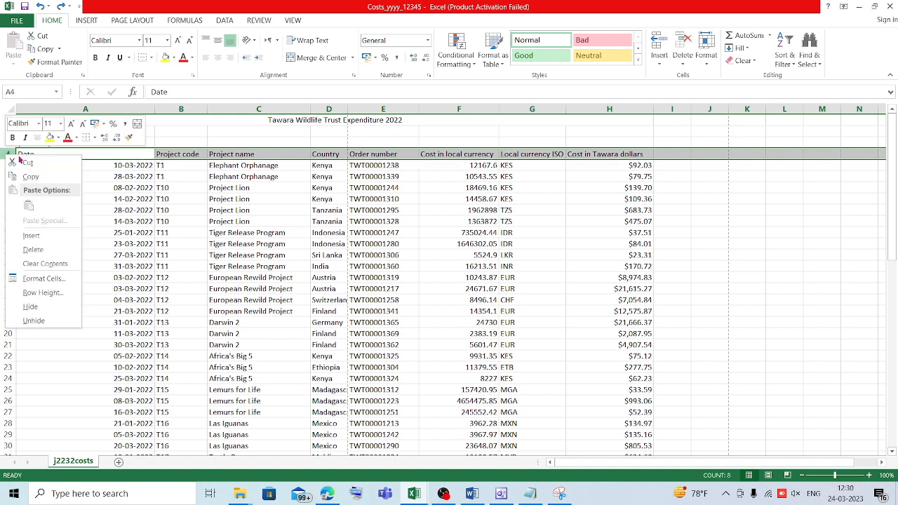
pyautogui.click(60, 234)
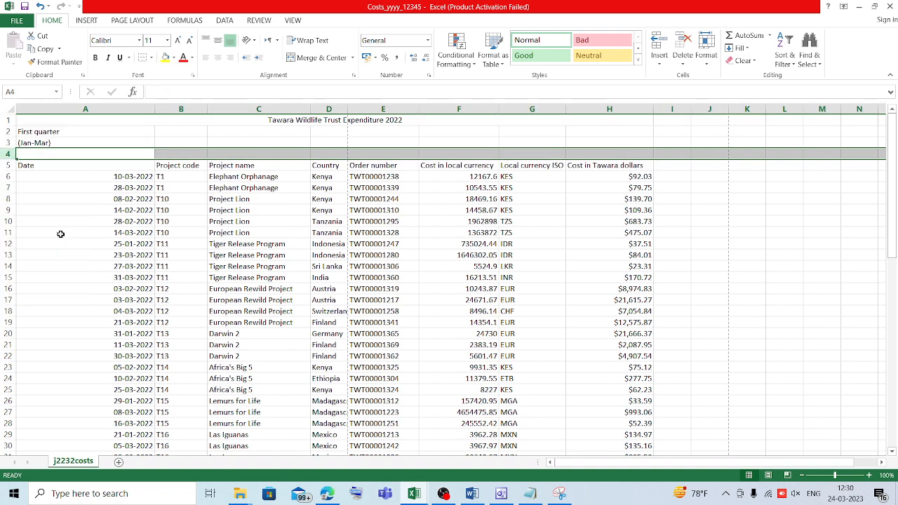
pyautogui.click(63, 155)
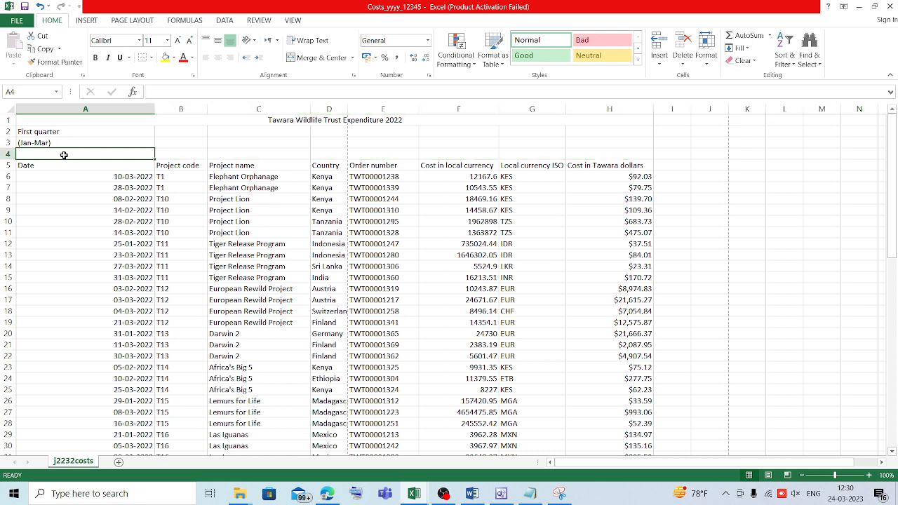
# - Try inserting a row above the title in row 1, and undo it
pyautogui.rightClick(8, 120)
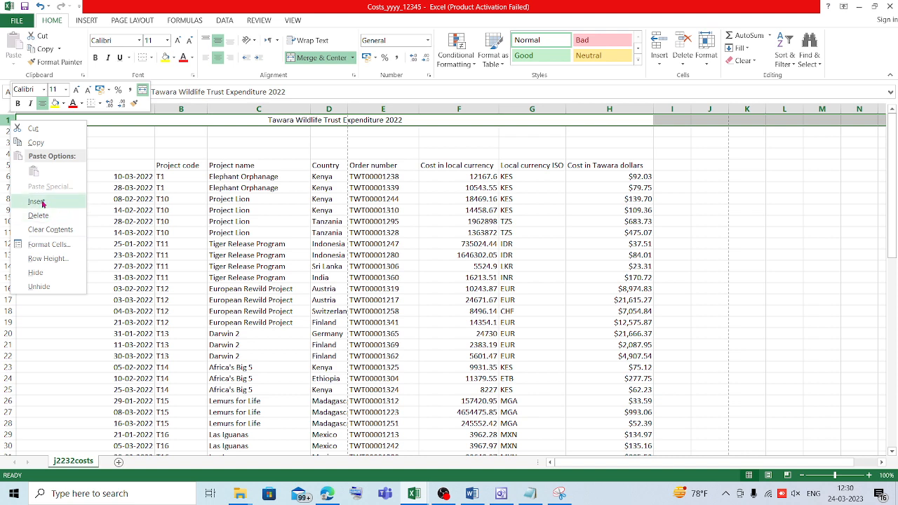
pyautogui.click(42, 202)
pyautogui.hotkey('ctrl', 'z')
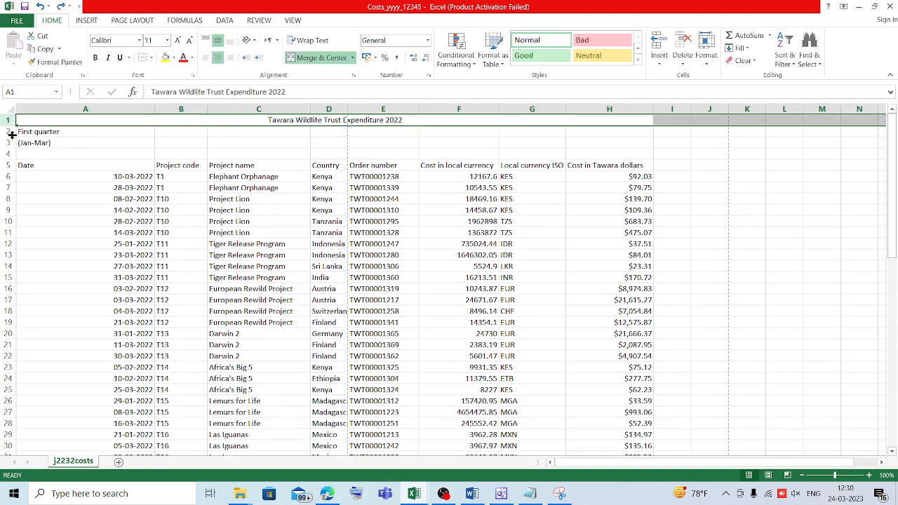
# - Insert a new row between the title in row 1 and the "First quarter" row
pyautogui.click(9, 132)
pyautogui.rightClick(9, 133)
pyautogui.click(42, 214)
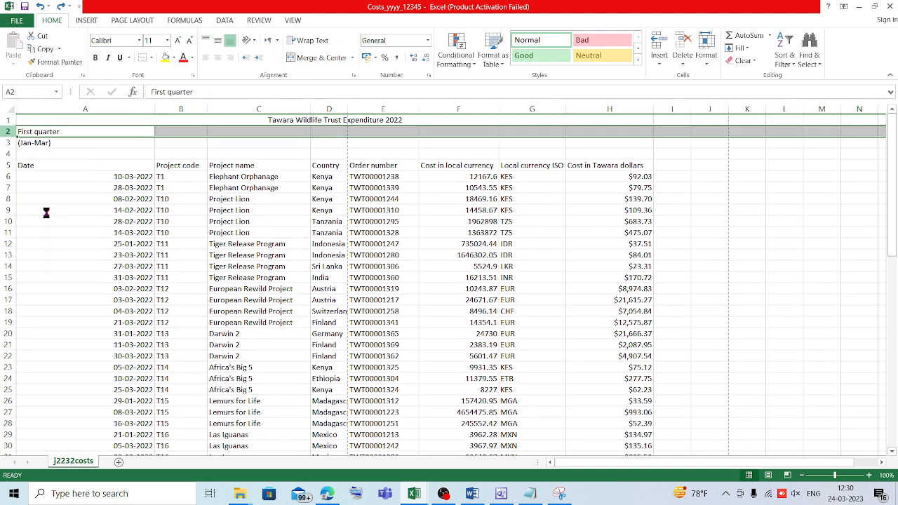
pyautogui.click(89, 156)
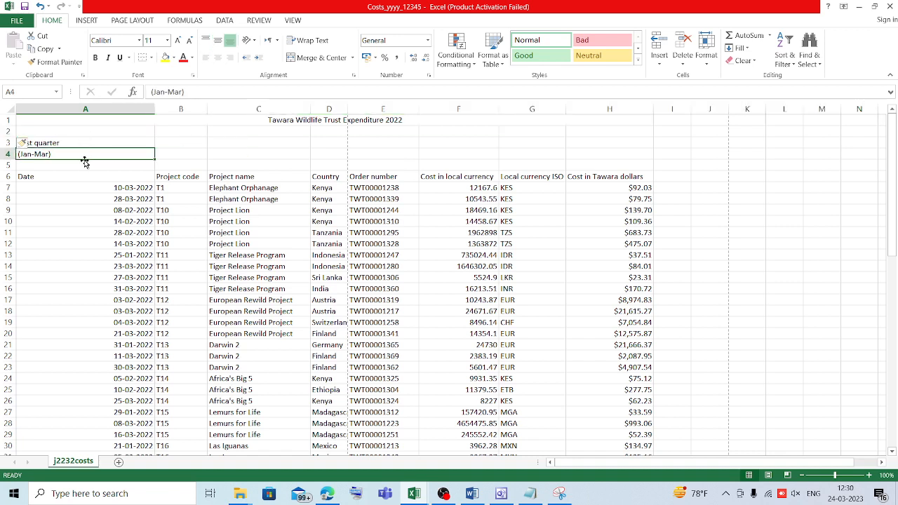
# - Delete the blank row 5 above the column headings
pyautogui.click(7, 166)
pyautogui.rightClick(7, 166)
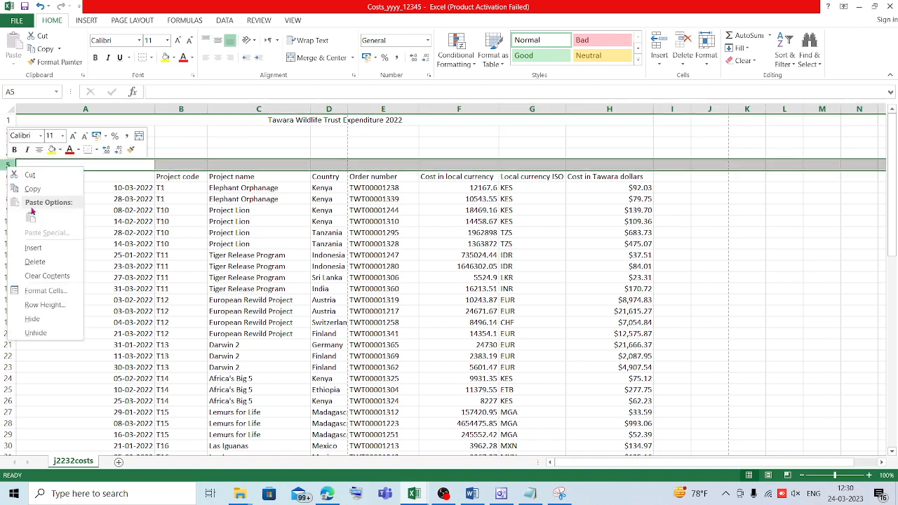
pyautogui.click(34, 258)
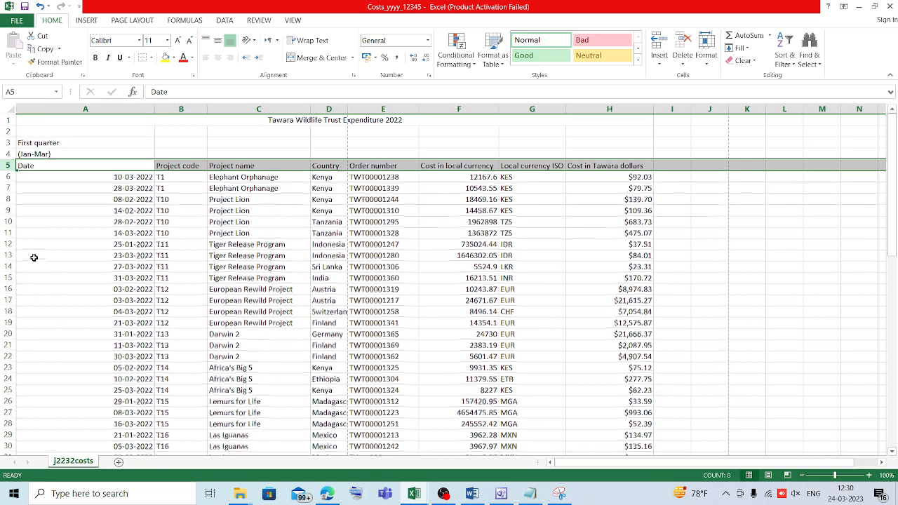
# - Try inserting a row above the "First quarter" row, and undo it
pyautogui.click(9, 142)
pyautogui.rightClick(9, 142)
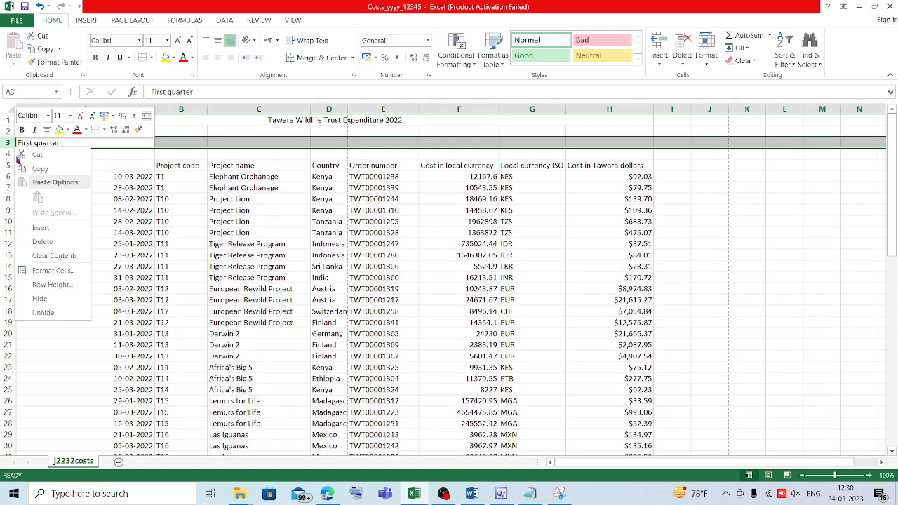
pyautogui.click(40, 228)
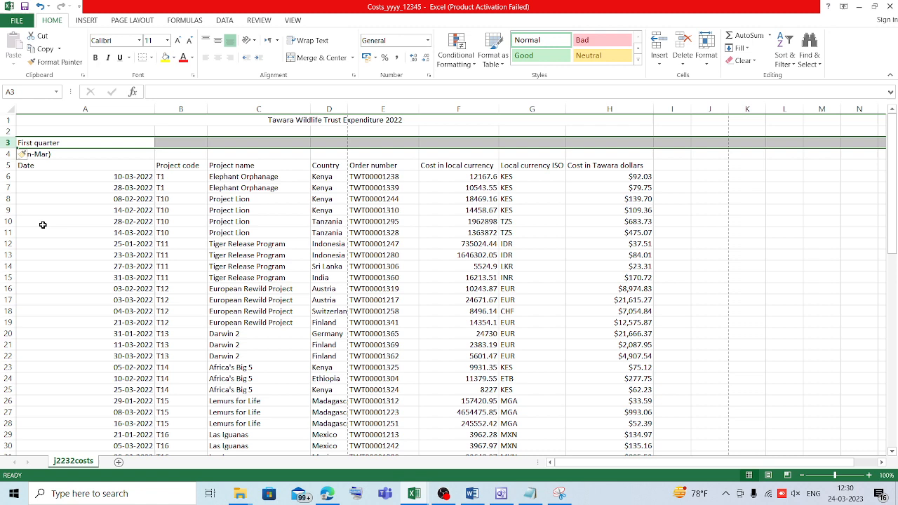
pyautogui.hotkey('ctrl', 'z')
# - Insert a new row between "First quarter" in row 3 and "(Jan-Mar)" in row 4
pyautogui.click(9, 154)
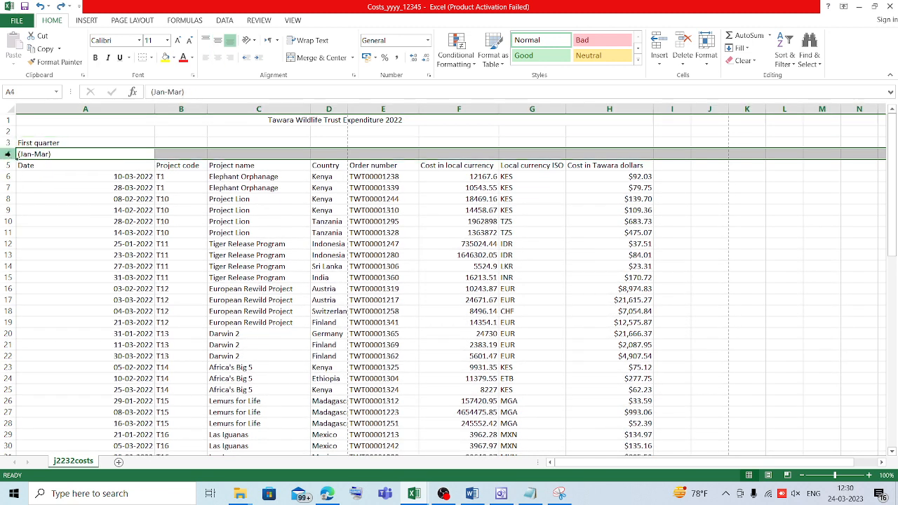
pyautogui.rightClick(8, 153)
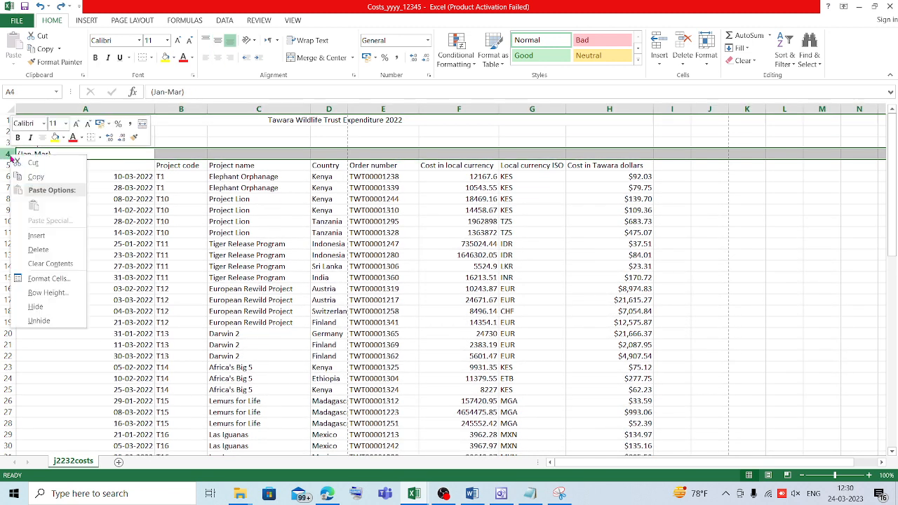
pyautogui.click(42, 234)
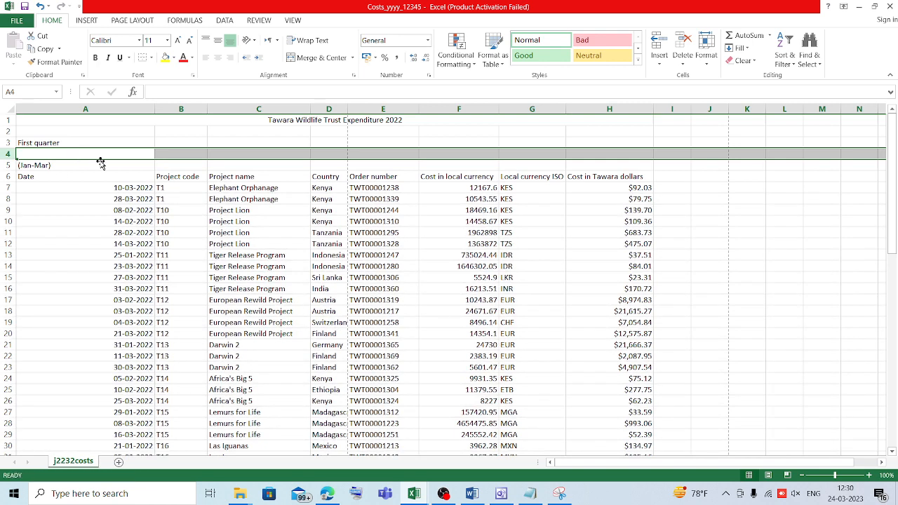
pyautogui.click(115, 164)
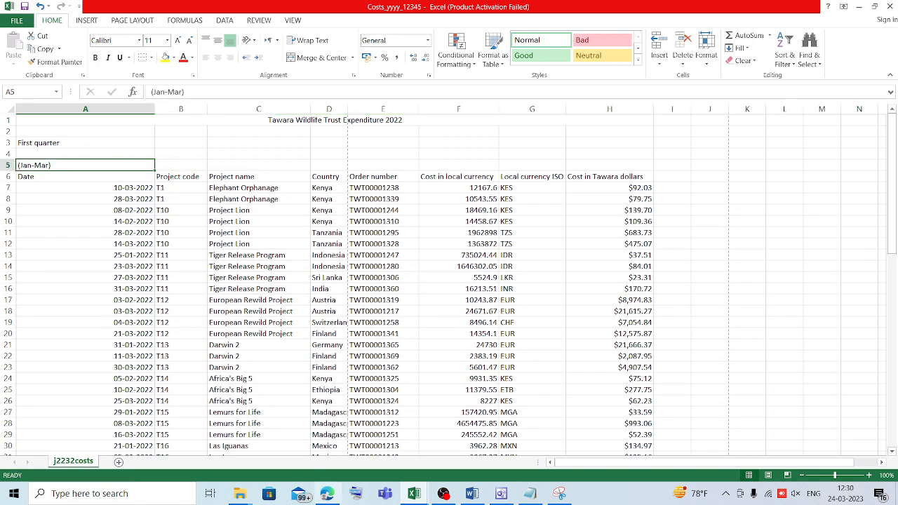
# - Return to the question paper in Edge and underline "to 6 to look like this" in question 8
pyautogui.click(330, 495)
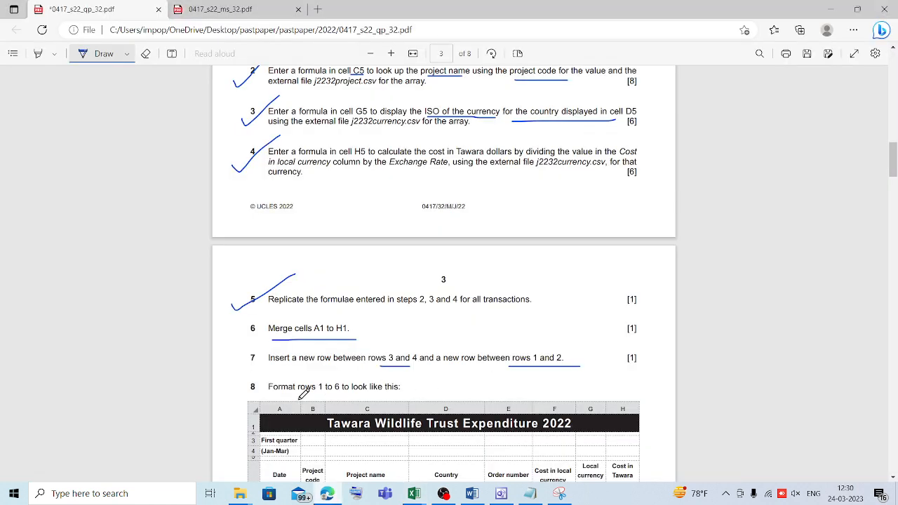
pyautogui.scroll(-2, 303, 394)
pyautogui.moveTo(324, 328); pyautogui.dragTo(403, 327)
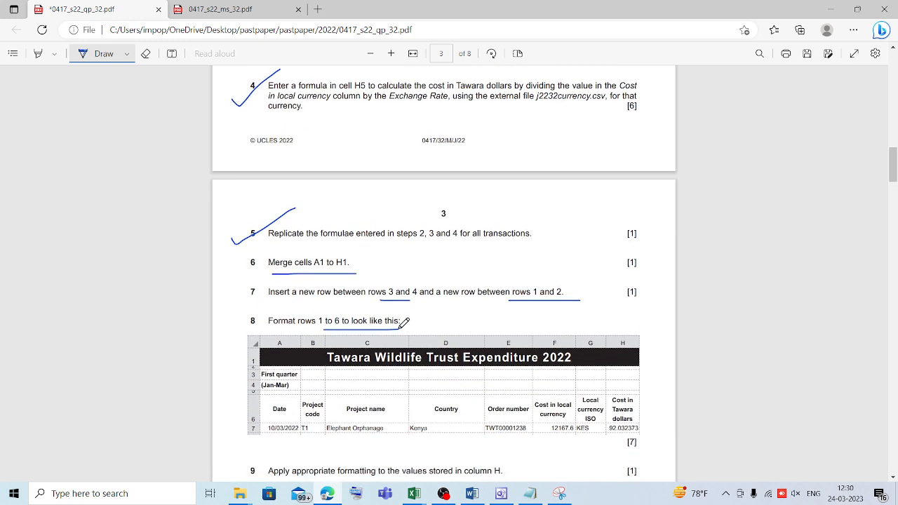
pyautogui.scroll(-2, 404, 322)
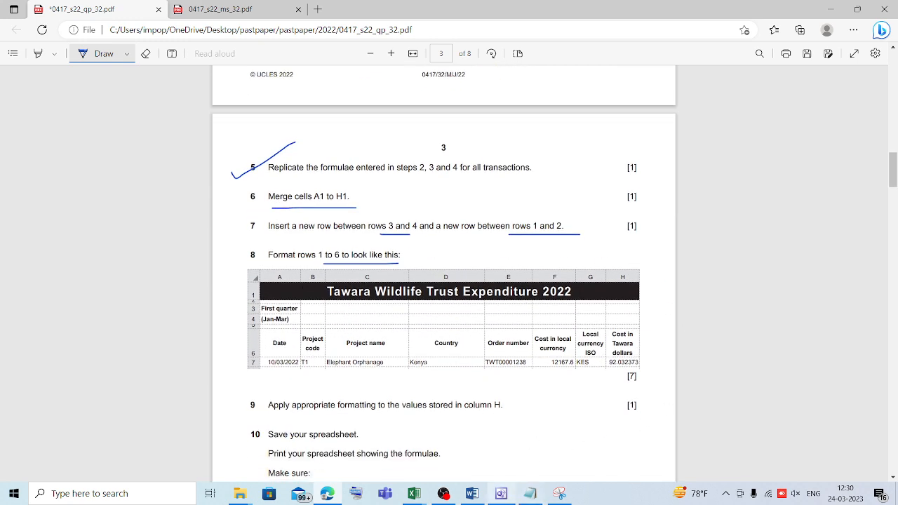
# - Switch back to the Costs_yyyy_12345 workbook in Excel and increase the title row 1 to about double its height
pyautogui.click(414, 494)
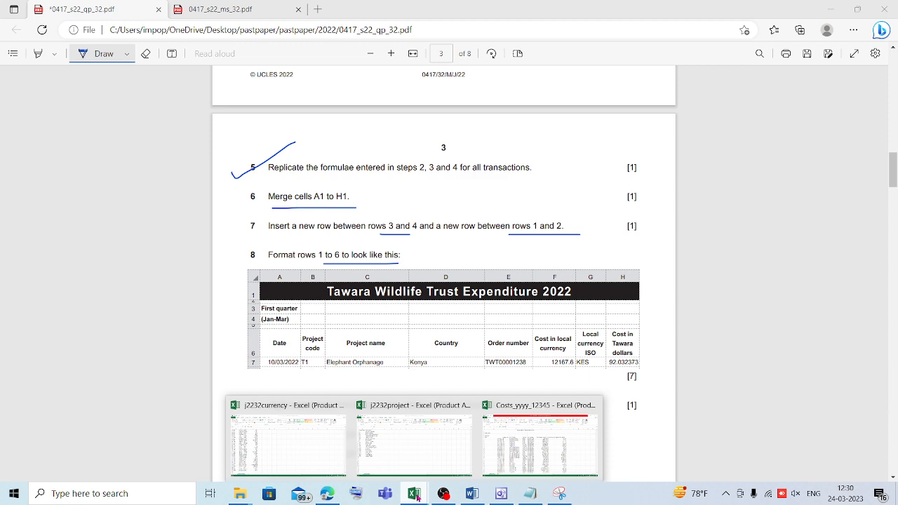
pyautogui.click(515, 430)
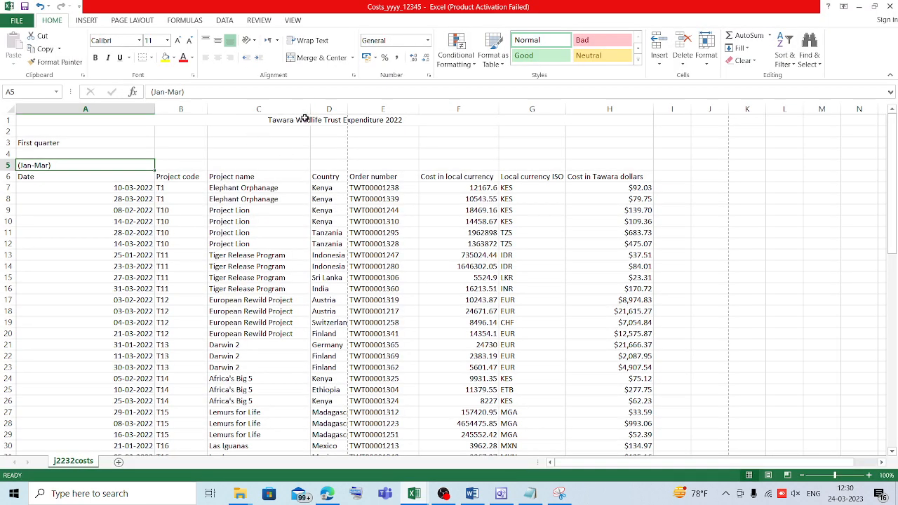
pyautogui.moveTo(8, 124); pyautogui.dragTo(9, 138)
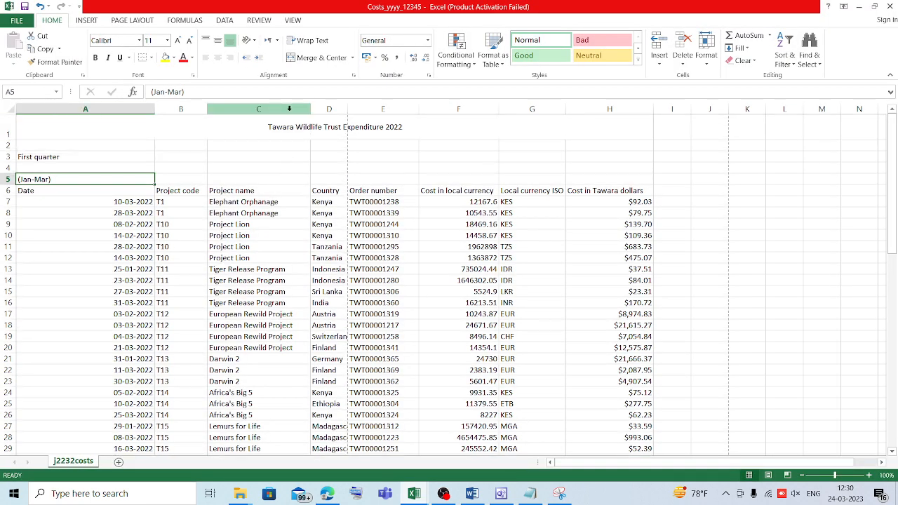
# - Format the merged title in row 1 as bold Arial at size 24
pyautogui.click(297, 130)
pyautogui.click(178, 41)
pyautogui.click(178, 40)
pyautogui.click(178, 41)
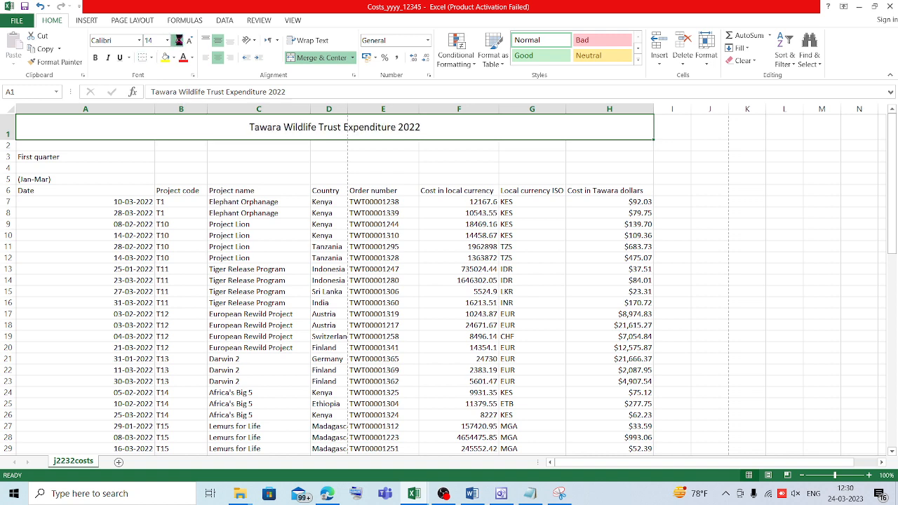
pyautogui.click(178, 42)
pyautogui.click(178, 42)
pyautogui.click(179, 42)
pyautogui.click(179, 42)
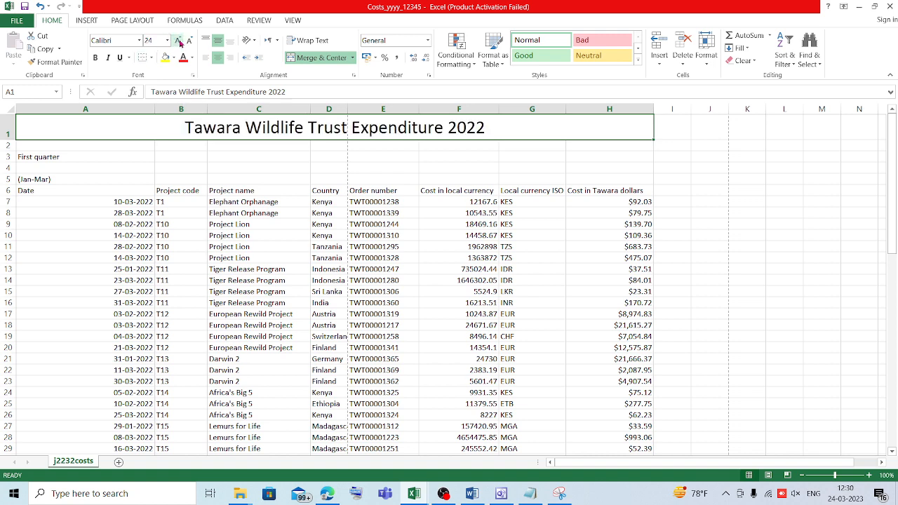
pyautogui.click(140, 40)
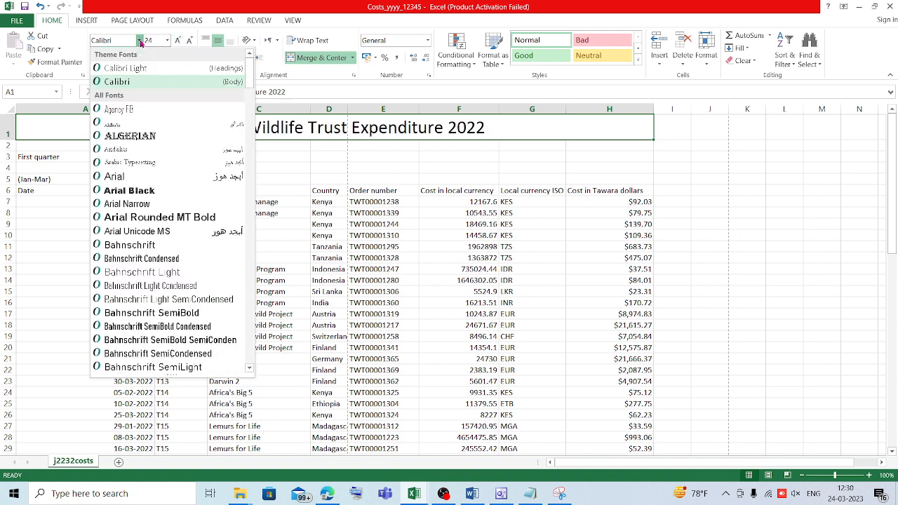
pyautogui.click(138, 172)
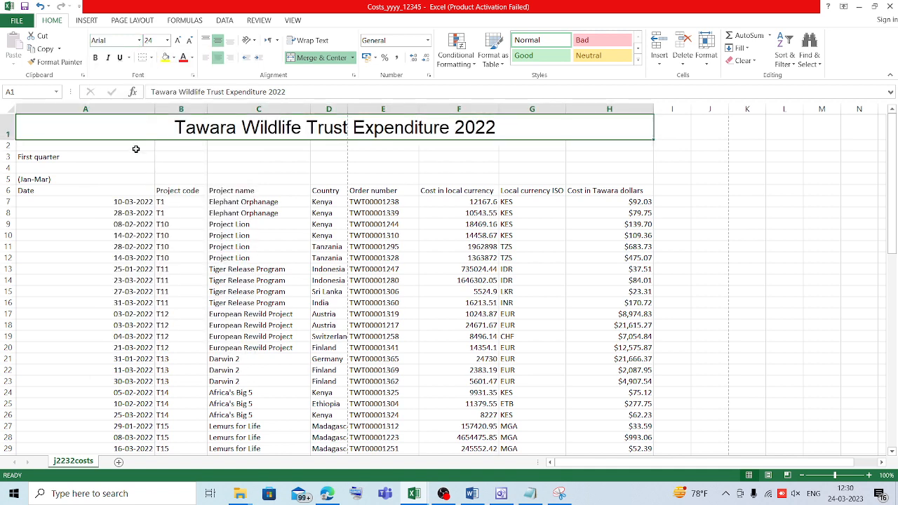
pyautogui.click(96, 56)
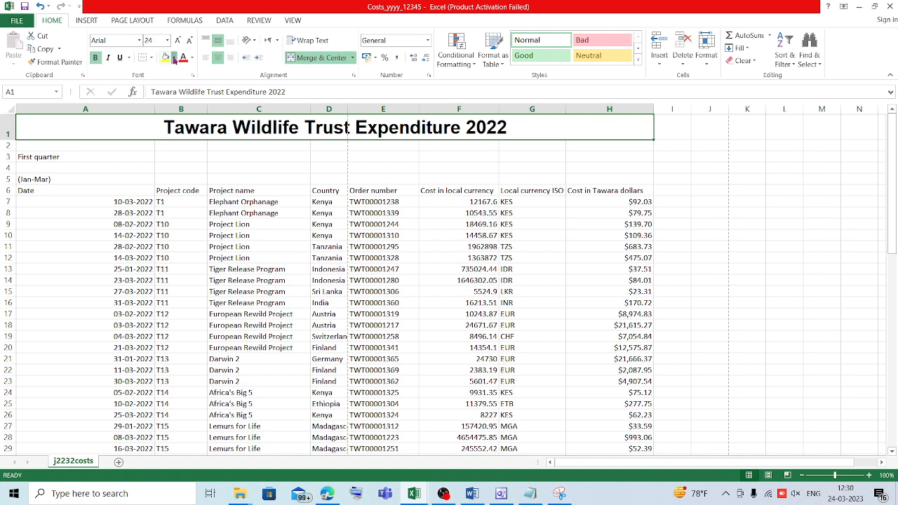
# - Give the title row a black fill and white text
pyautogui.click(173, 57)
pyautogui.click(173, 98)
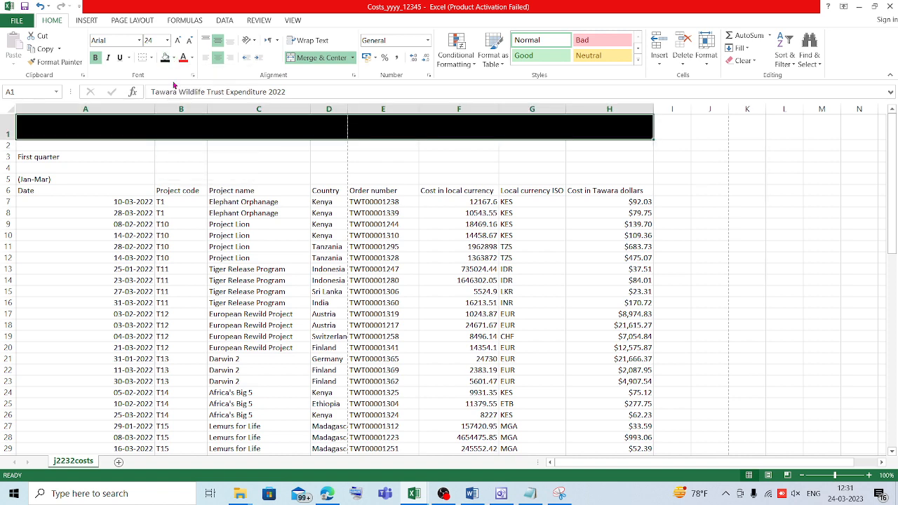
pyautogui.click(193, 60)
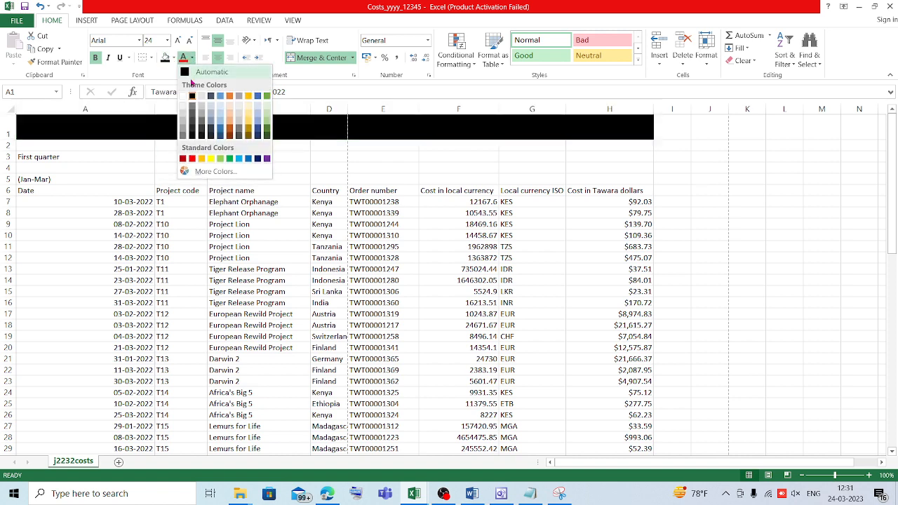
pyautogui.click(182, 93)
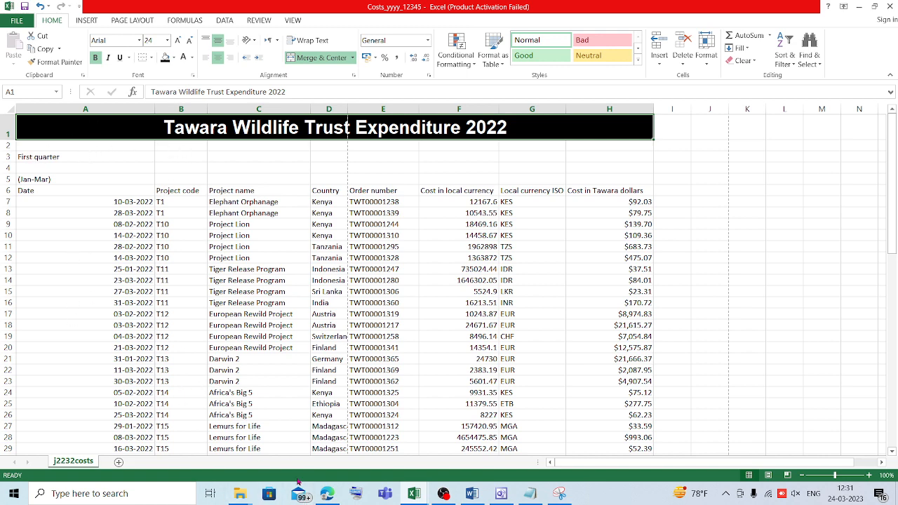
# - Shrink the empty row 2 beneath the title to a thin spacer row
pyautogui.click(328, 493)
pyautogui.click(328, 494)
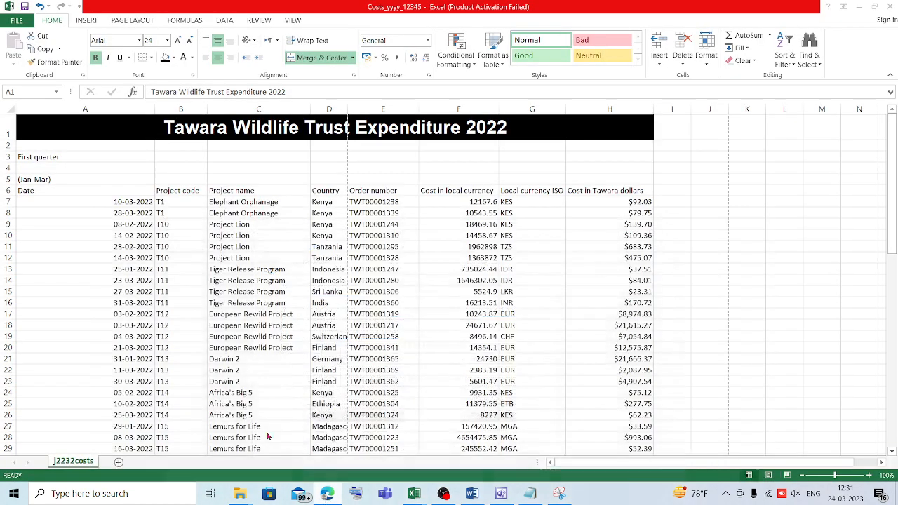
pyautogui.moveTo(10, 151); pyautogui.dragTo(12, 144)
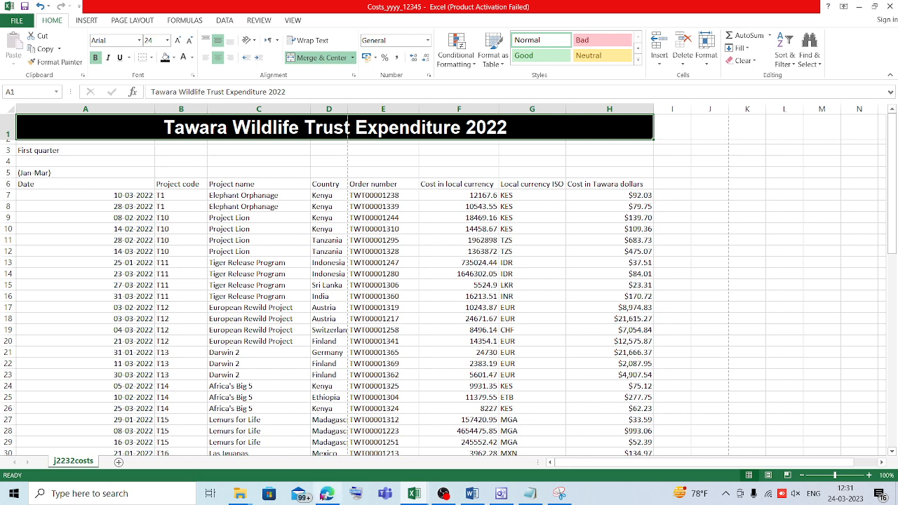
# - Check the sample layout in the question paper, move "(Jan-Mar)" from A5 to A4 and shrink the empty row 5 to a thin spacer
pyautogui.click(323, 496)
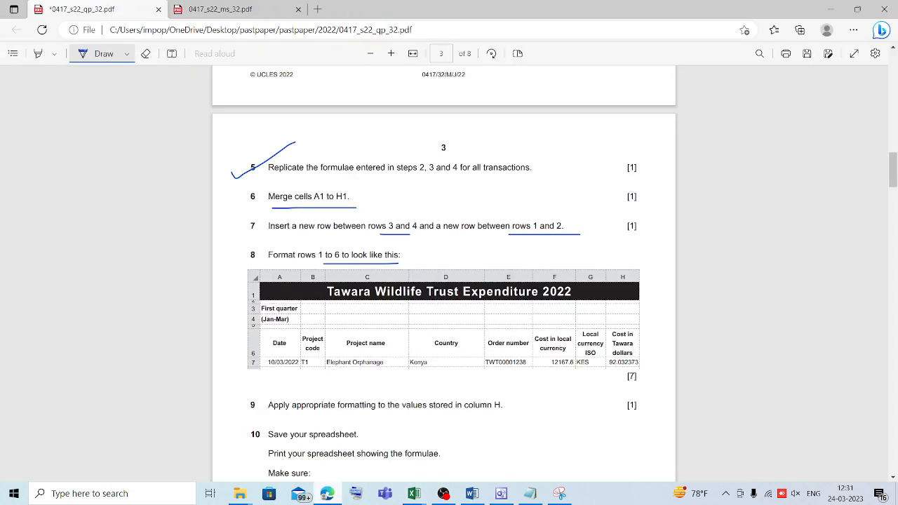
pyautogui.click(414, 494)
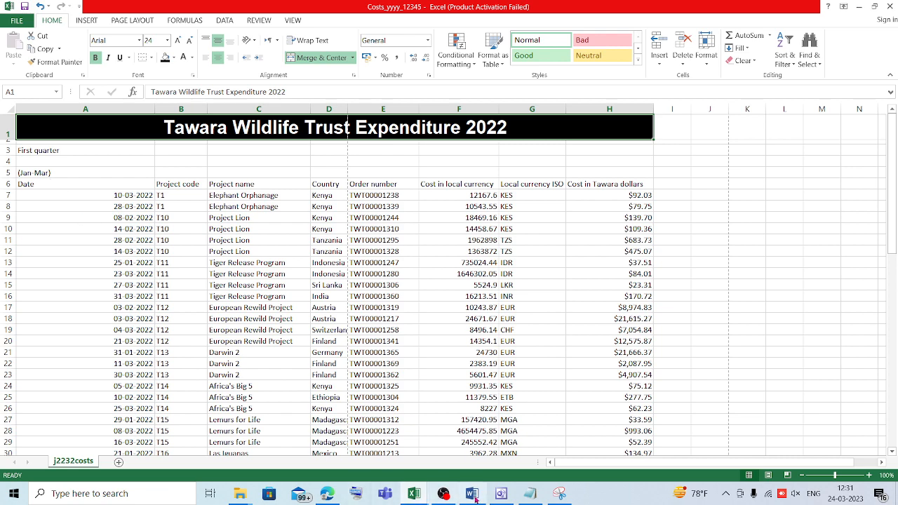
pyautogui.moveTo(421, 497)
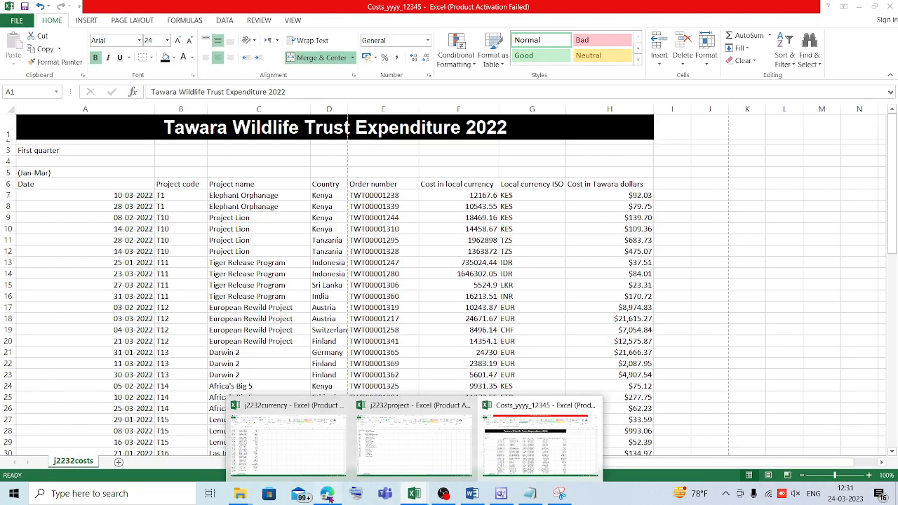
pyautogui.click(328, 495)
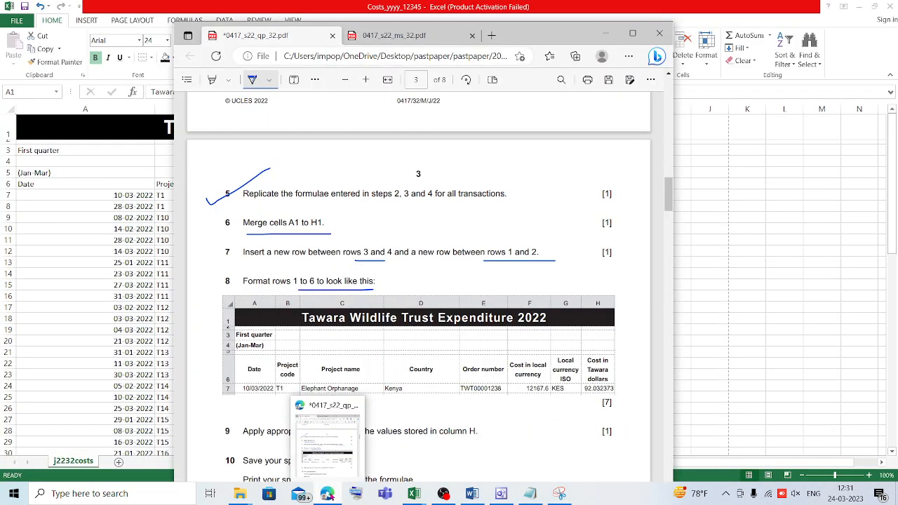
pyautogui.click(328, 495)
pyautogui.click(43, 171)
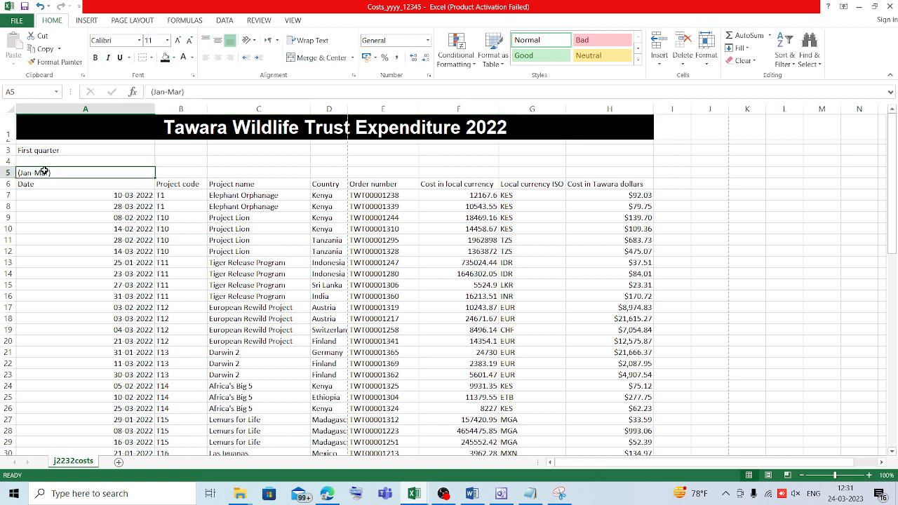
pyautogui.hotkey('ctrl', 'c')
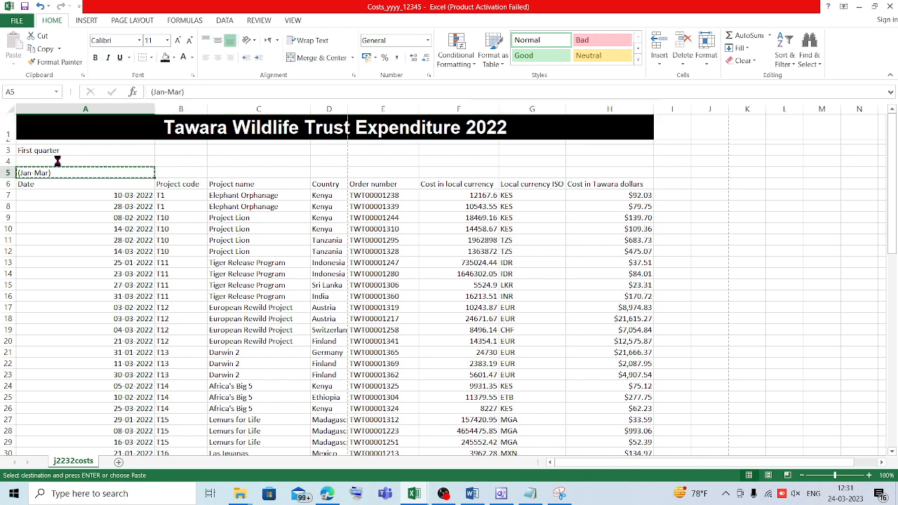
pyautogui.click(70, 160)
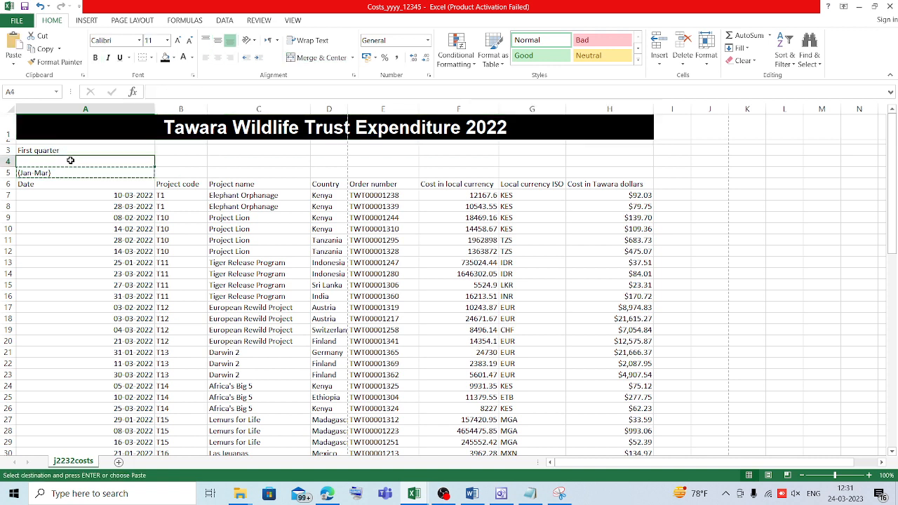
pyautogui.press('Escape')
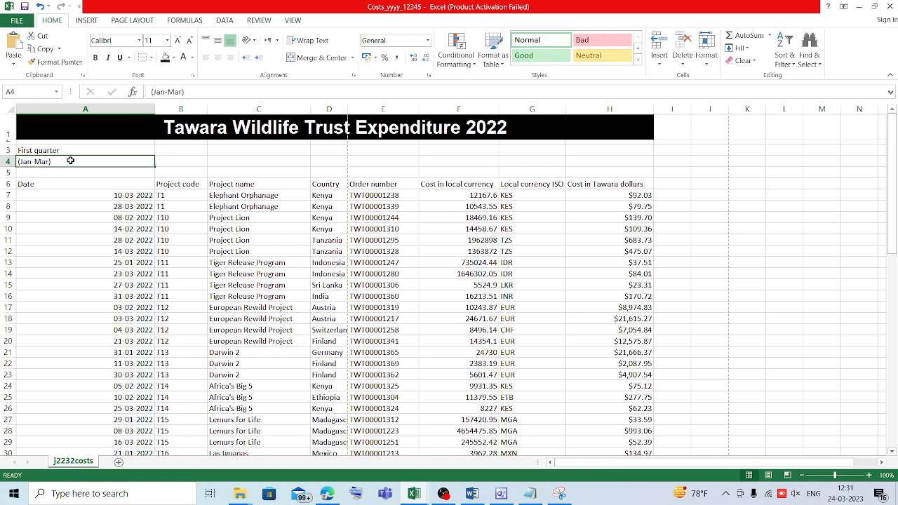
pyautogui.click(70, 172)
pyautogui.moveTo(8, 177); pyautogui.dragTo(10, 170)
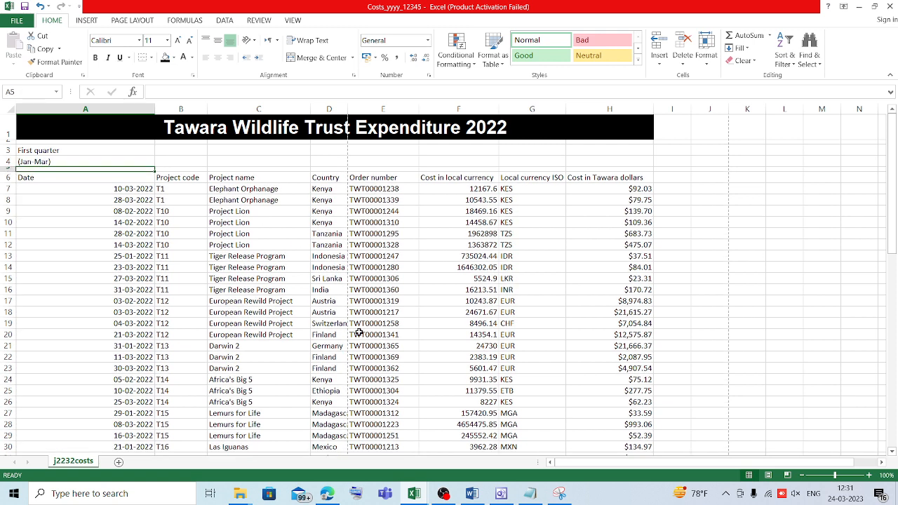
# - Make "First quarter" in A3 and "(Jan-Mar)" in A4 bold, and narrow column A to just fit its dates
pyautogui.click(330, 494)
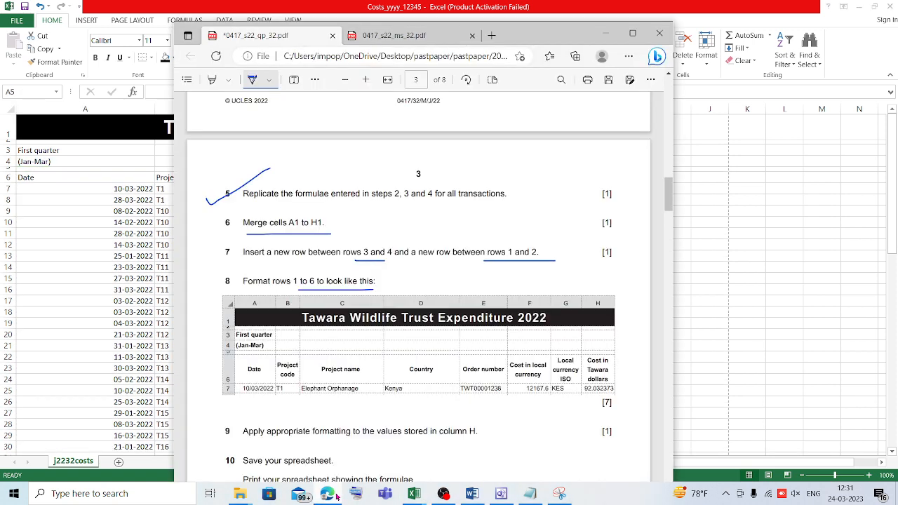
pyautogui.click(336, 495)
pyautogui.click(75, 150)
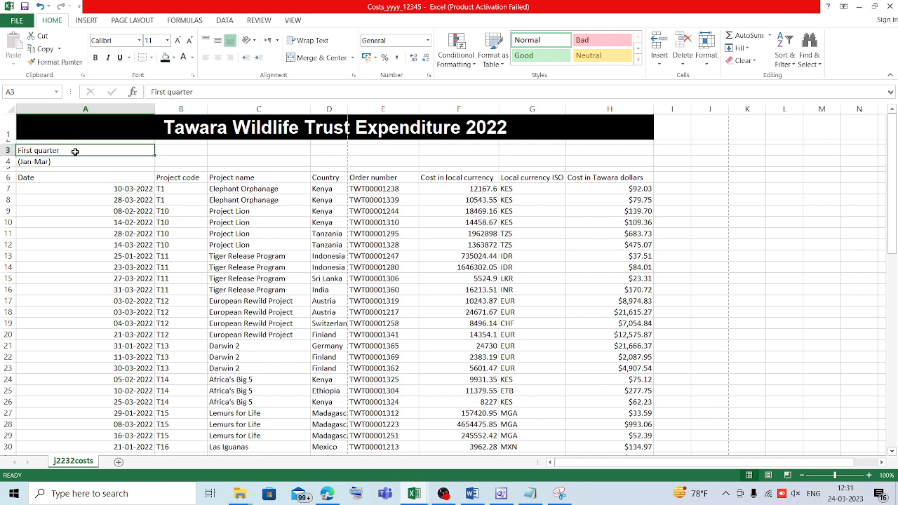
pyautogui.click(95, 57)
pyautogui.click(72, 162)
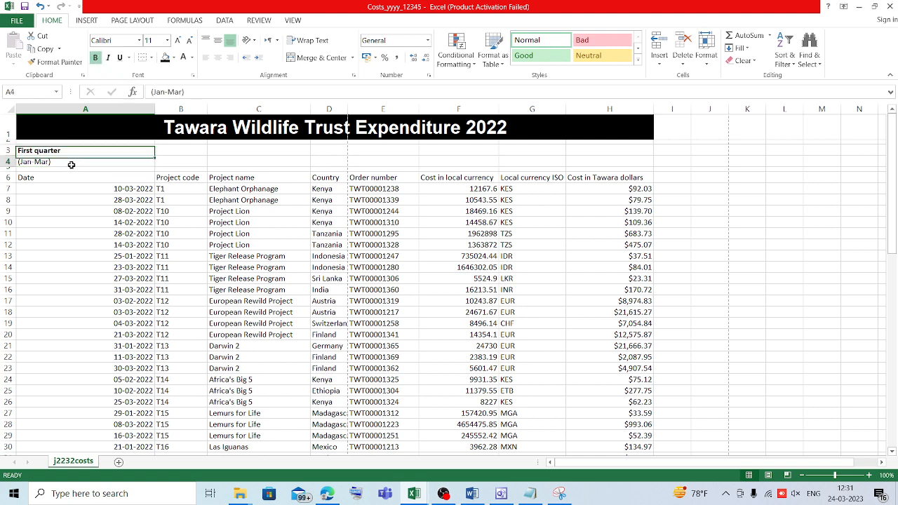
pyautogui.click(96, 57)
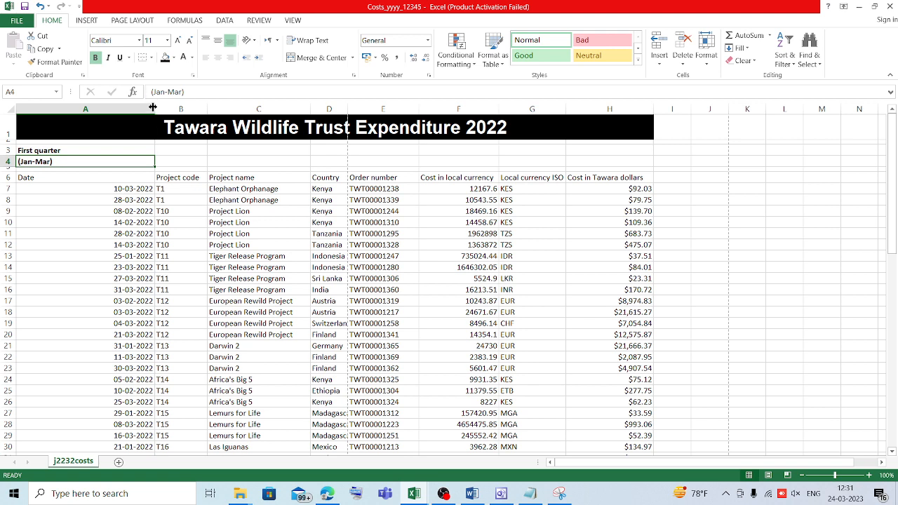
pyautogui.moveTo(152, 107); pyautogui.dragTo(68, 108)
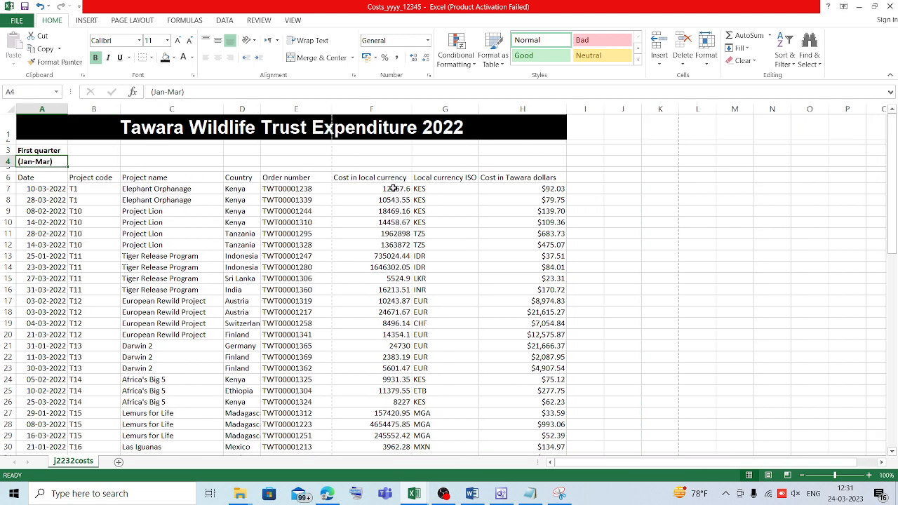
# - Centre the column headings in A6 to H6 horizontally and vertically and make them bold
pyautogui.moveTo(31, 170); pyautogui.dragTo(522, 176)
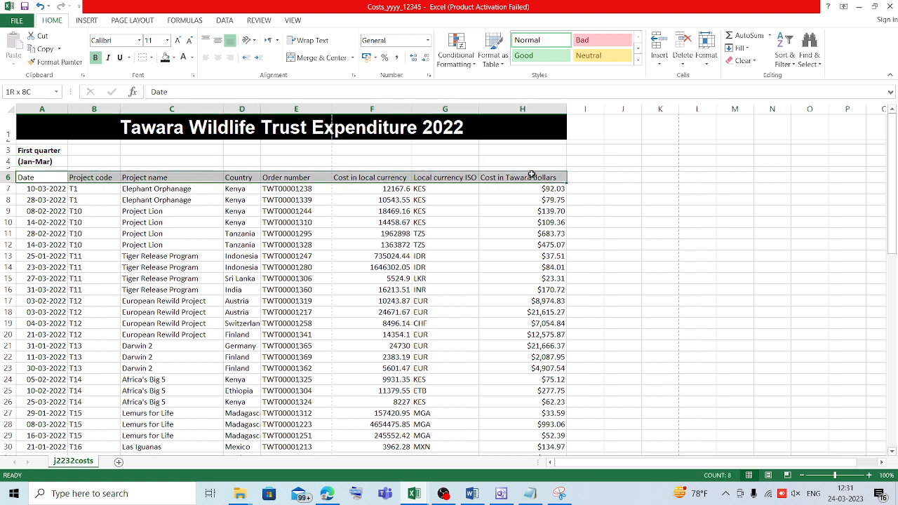
pyautogui.click(313, 41)
pyautogui.click(313, 41)
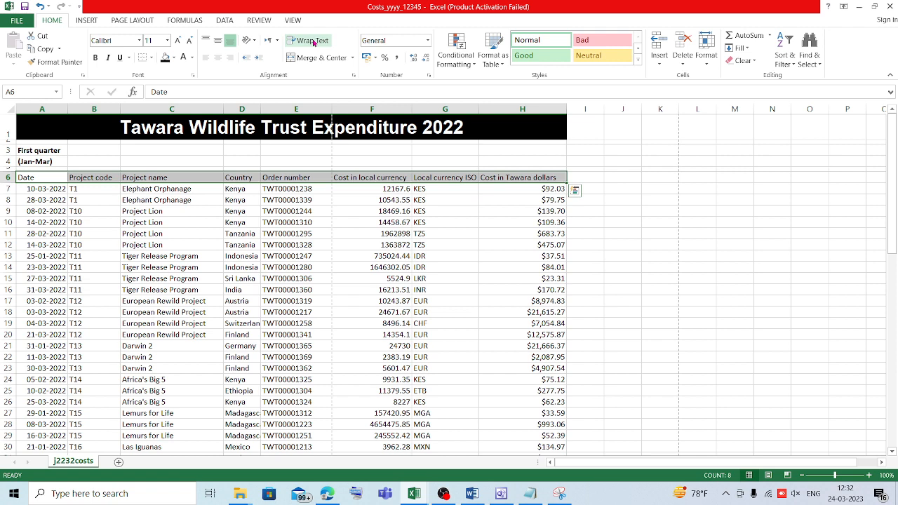
pyautogui.click(217, 57)
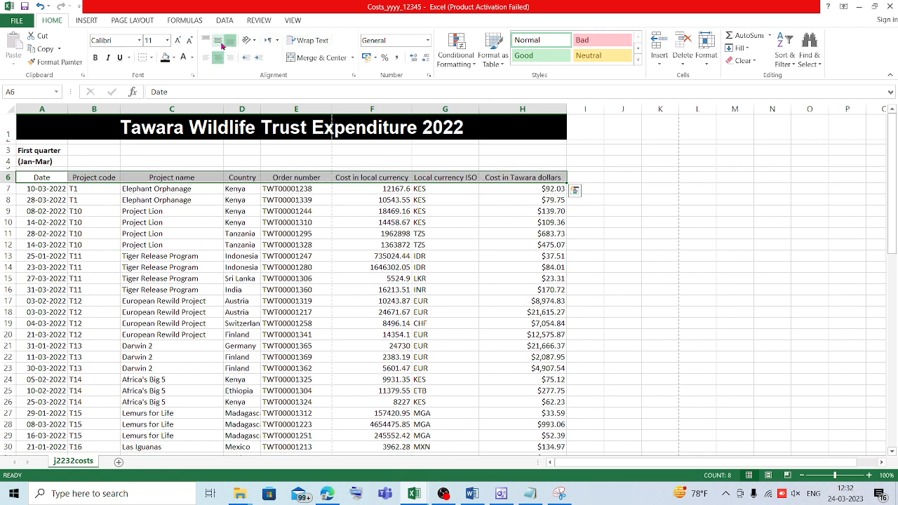
pyautogui.click(95, 58)
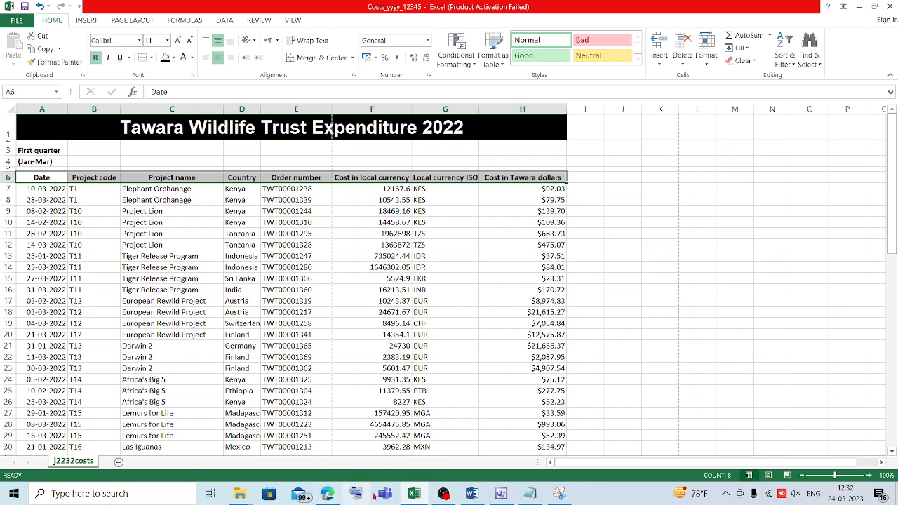
# - Wrap the "Project code" heading in B6 onto two lines by narrowing column B and increasing the height of row 6
pyautogui.click(328, 494)
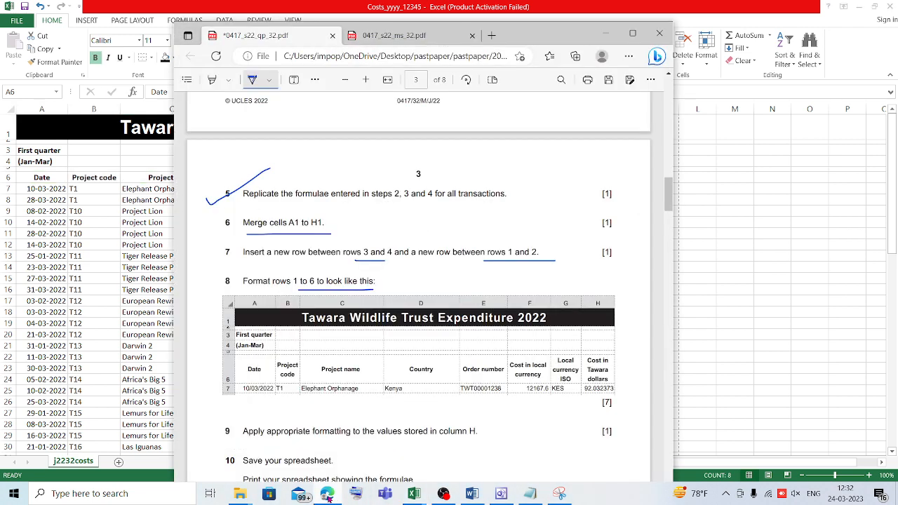
pyautogui.click(328, 494)
pyautogui.click(106, 178)
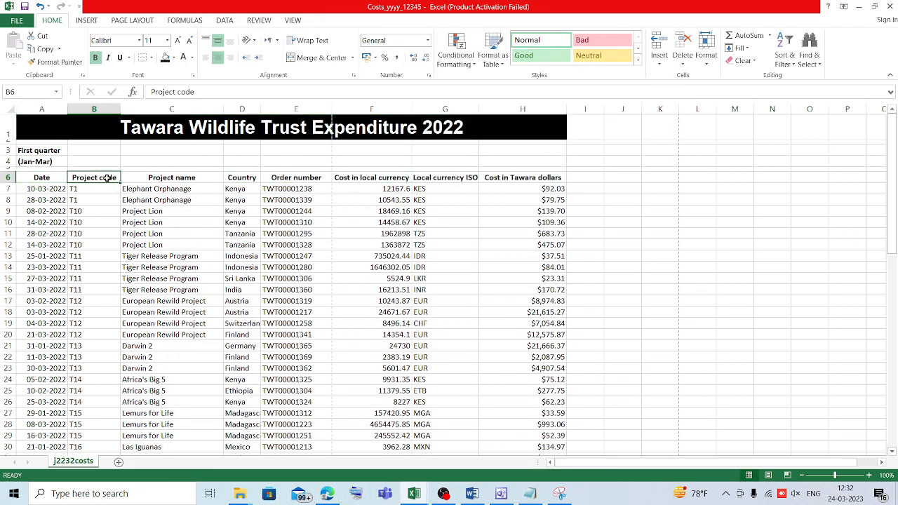
pyautogui.click(310, 40)
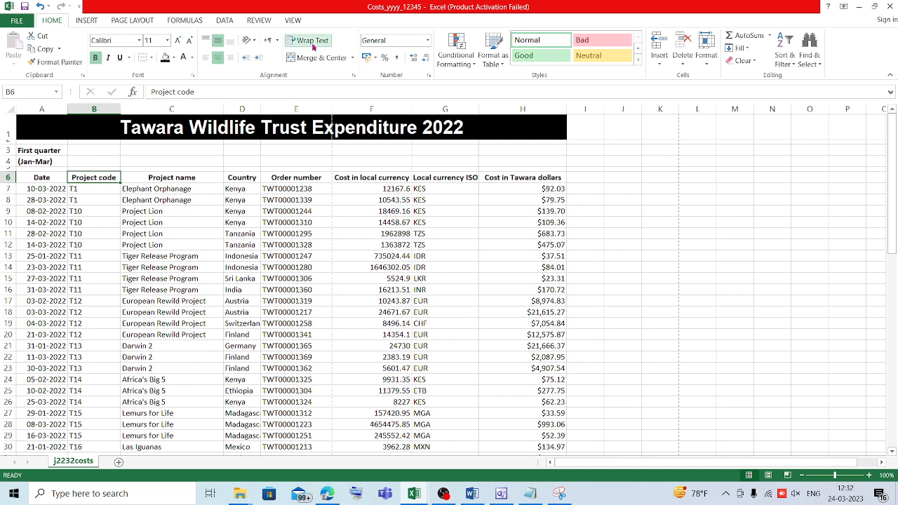
pyautogui.moveTo(121, 109); pyautogui.dragTo(113, 108)
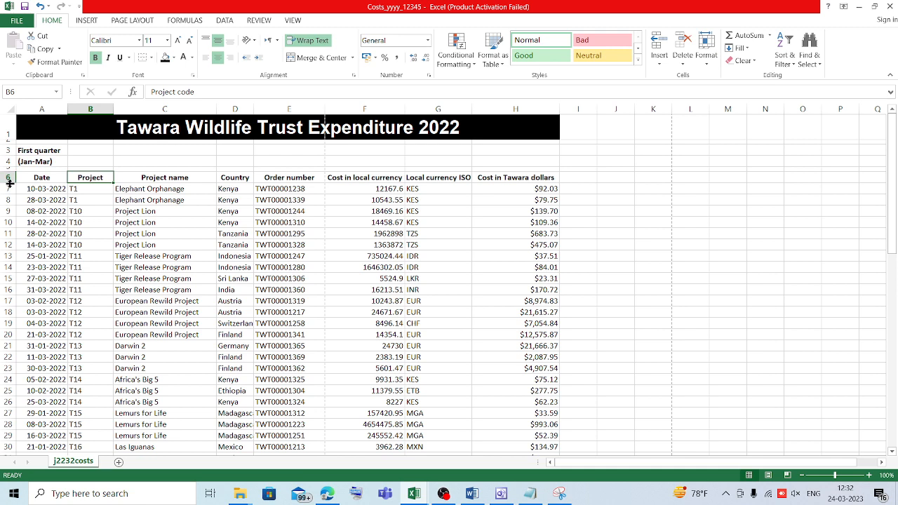
pyautogui.moveTo(7, 182); pyautogui.dragTo(15, 196)
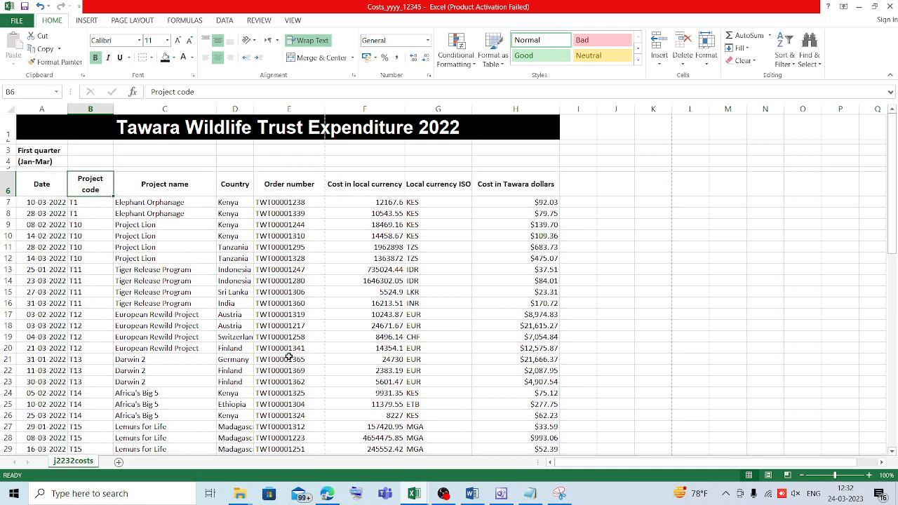
# - Check the sample layout in the question paper, narrow column F and wrap the "Cost in local currency" heading in F6 onto two lines
pyautogui.click(330, 495)
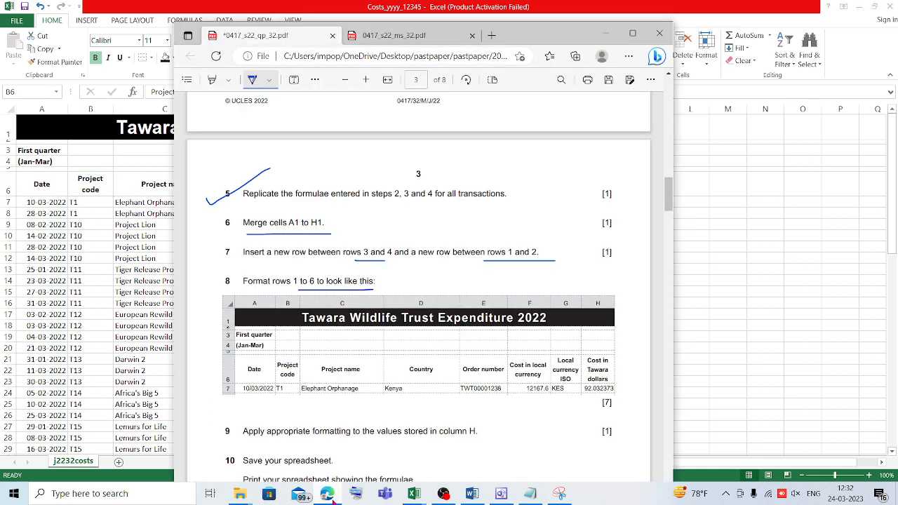
pyautogui.moveTo(416, 379); pyautogui.dragTo(550, 383)
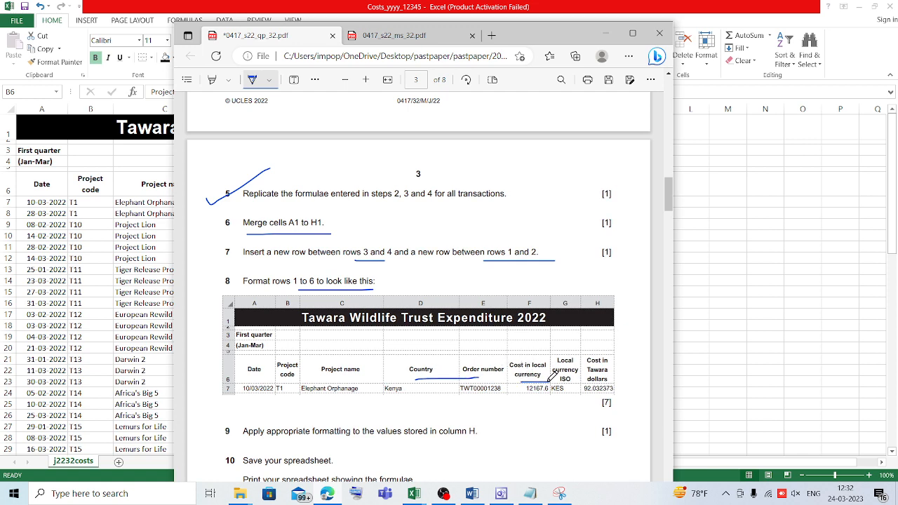
pyautogui.click(414, 493)
pyautogui.click(517, 453)
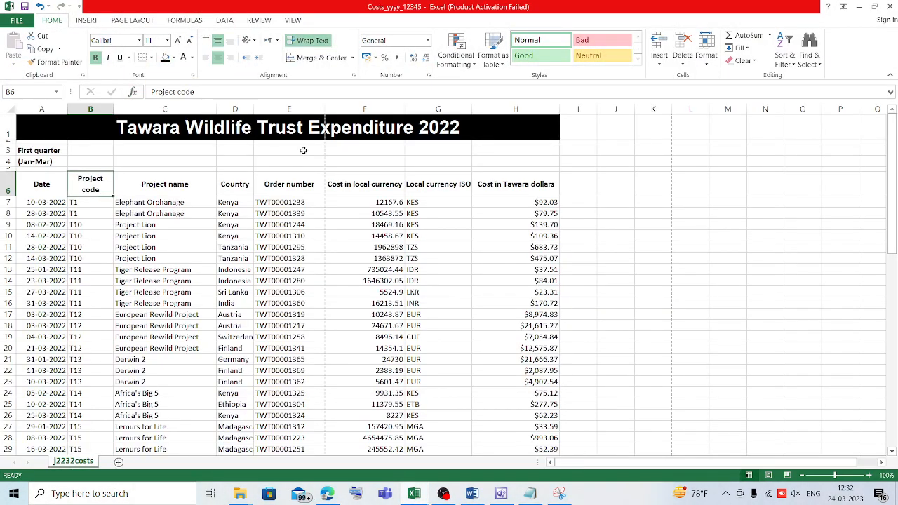
pyautogui.click(359, 180)
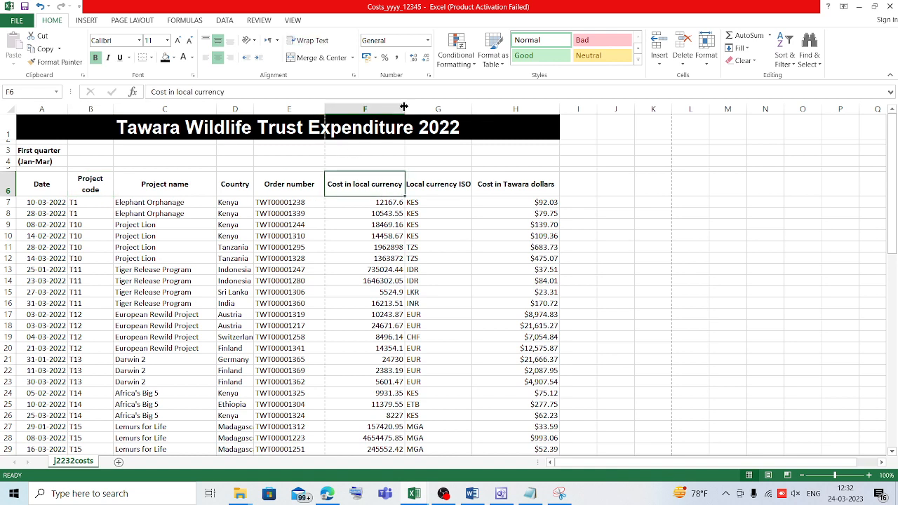
pyautogui.moveTo(404, 106); pyautogui.dragTo(387, 108)
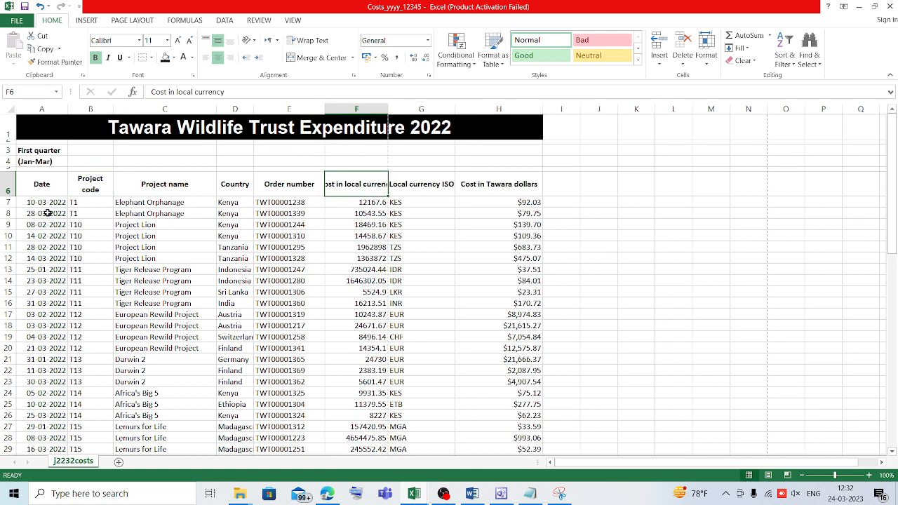
pyautogui.click(322, 41)
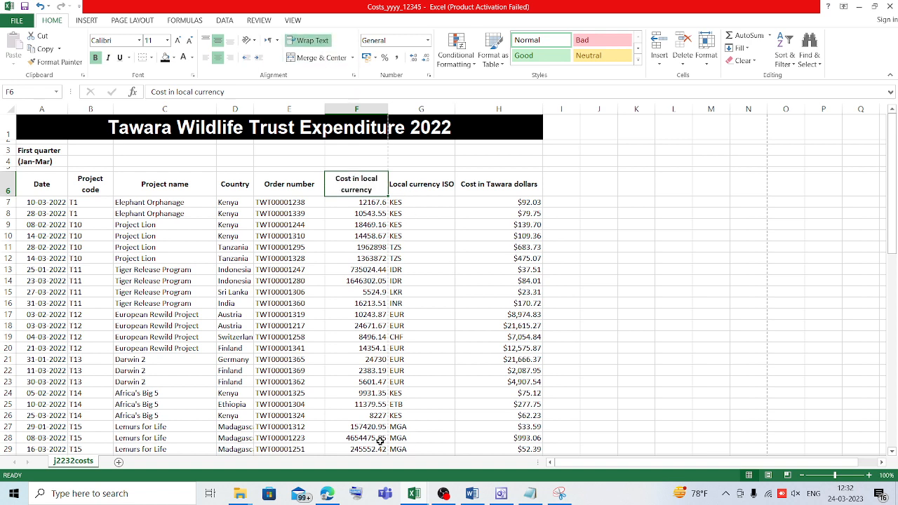
# - Compare with the sample in the question paper and apply text wrapping to the "Local currency ISO" heading in G6
pyautogui.click(337, 498)
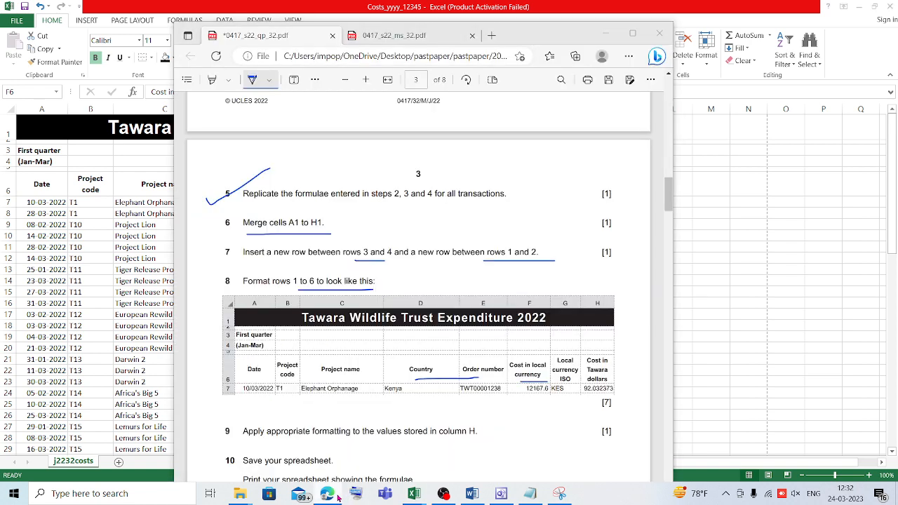
pyautogui.click(338, 498)
pyautogui.click(423, 184)
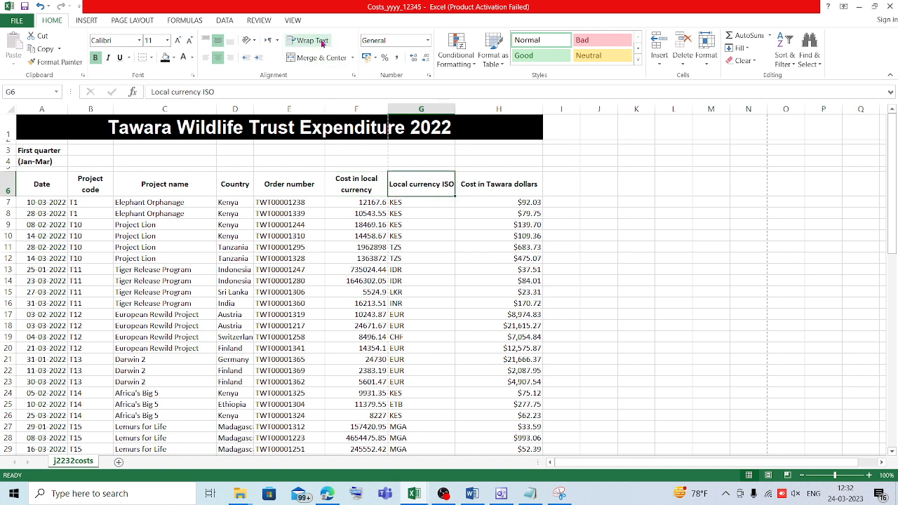
pyautogui.click(309, 40)
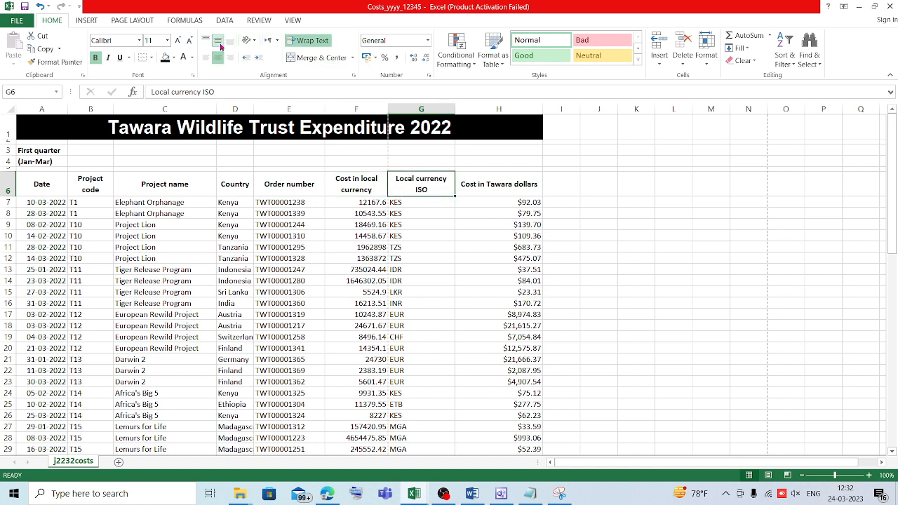
# - Wrap the "Cost in Tawara dollars" heading in H6 onto three lines as in the sample, narrowing column H and increasing the height of row 6
pyautogui.click(492, 183)
pyautogui.click(327, 493)
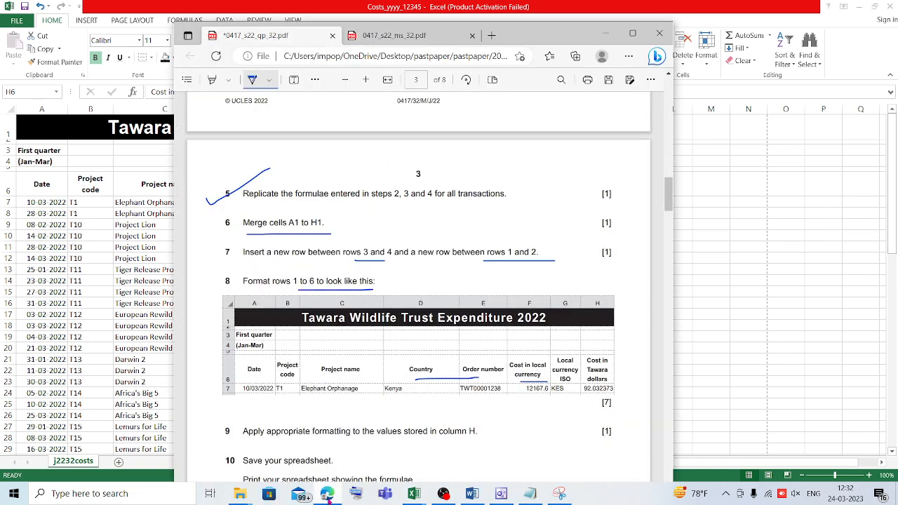
pyautogui.click(327, 493)
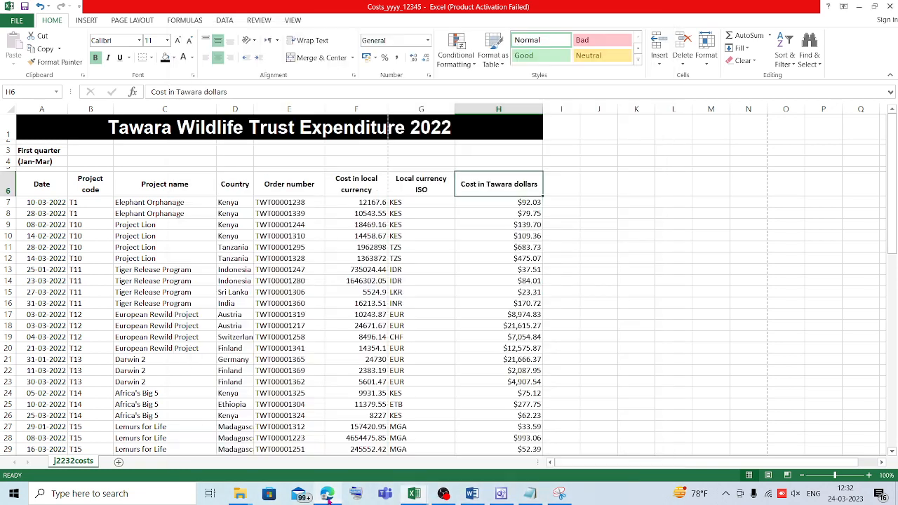
pyautogui.click(318, 41)
pyautogui.moveTo(543, 109); pyautogui.dragTo(521, 110)
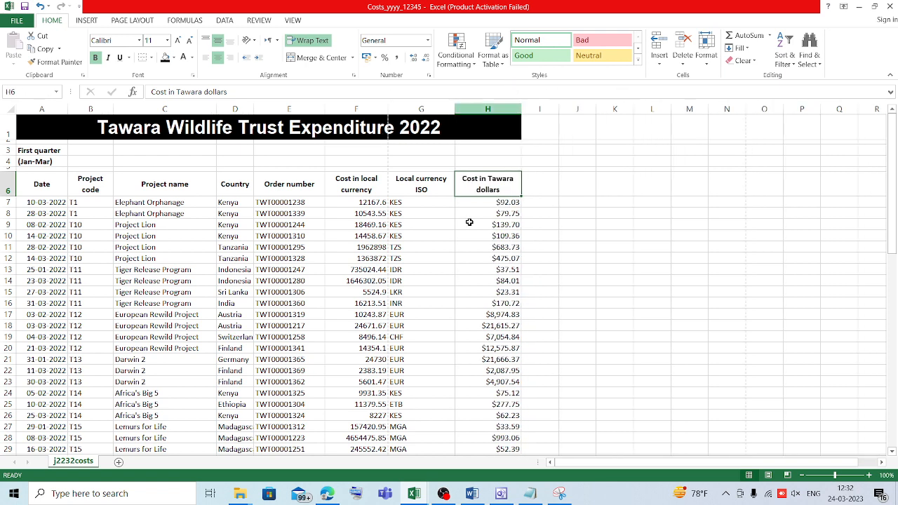
pyautogui.click(334, 496)
pyautogui.click(335, 498)
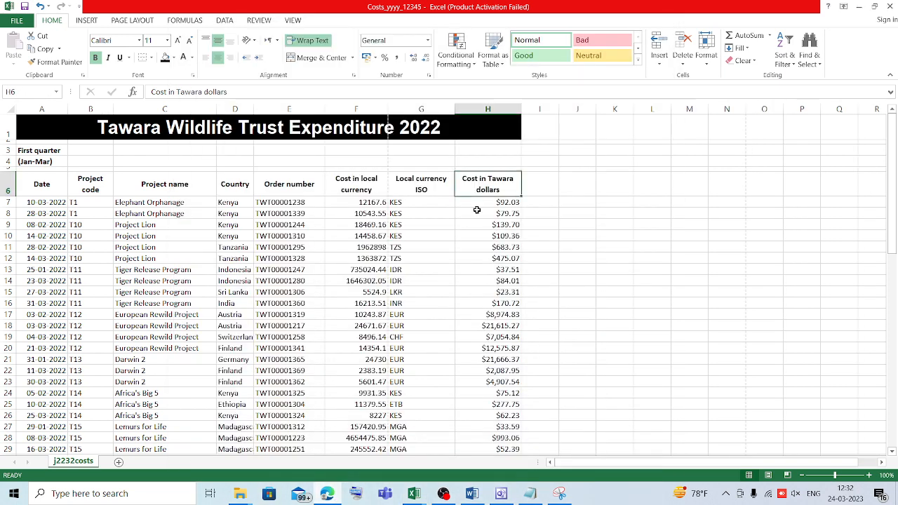
pyautogui.moveTo(521, 109); pyautogui.dragTo(502, 109)
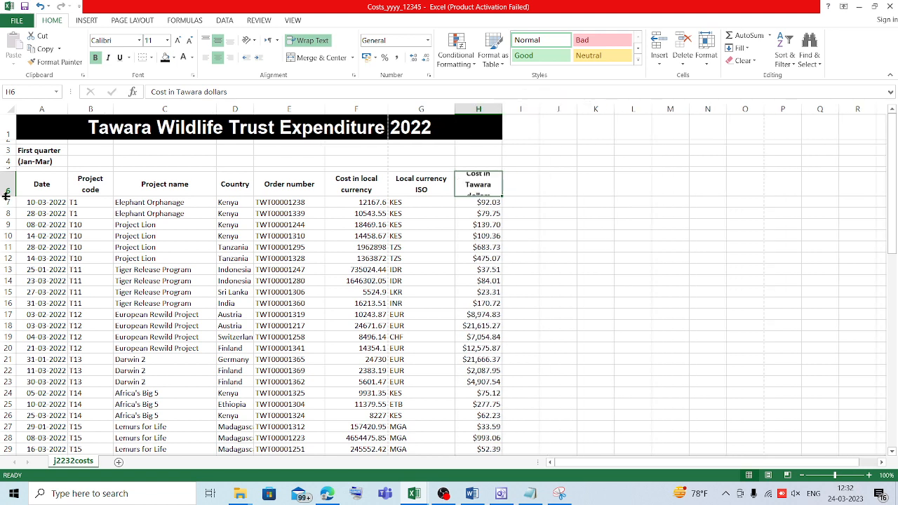
pyautogui.moveTo(6, 196); pyautogui.dragTo(8, 207)
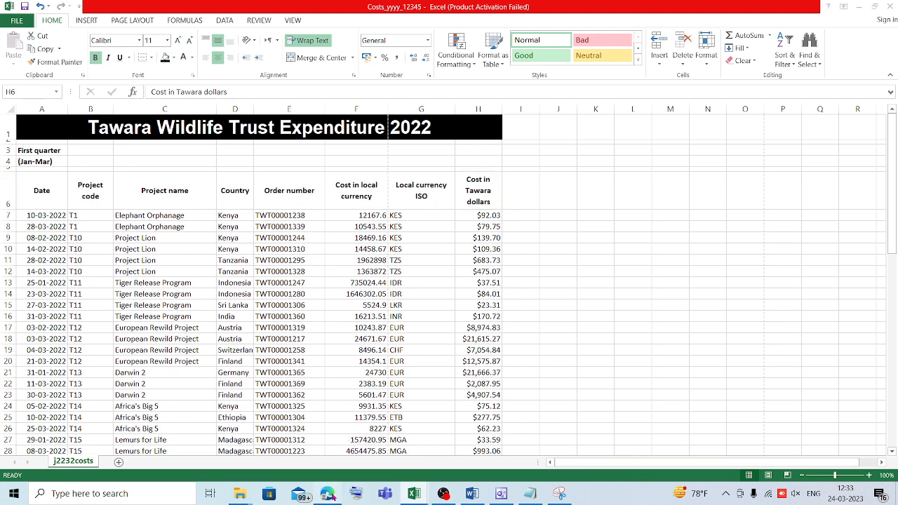
# - Check the sample again and narrow column G so the "Local currency ISO" heading breaks onto three lines
pyautogui.click(329, 494)
pyautogui.click(330, 494)
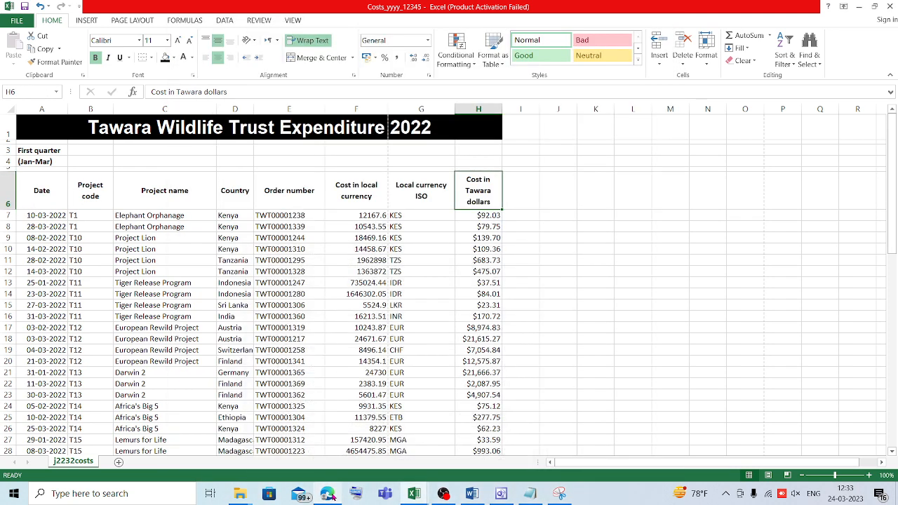
pyautogui.click(436, 188)
pyautogui.moveTo(454, 108); pyautogui.dragTo(436, 108)
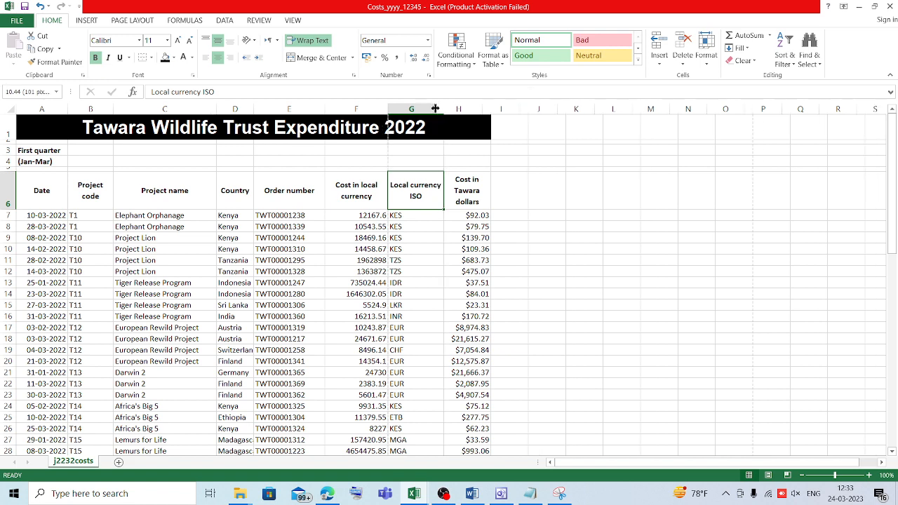
# - Read steps 9 and 10 in the question paper and save the Costs_yyyy_12345 spreadsheet
pyautogui.click(325, 496)
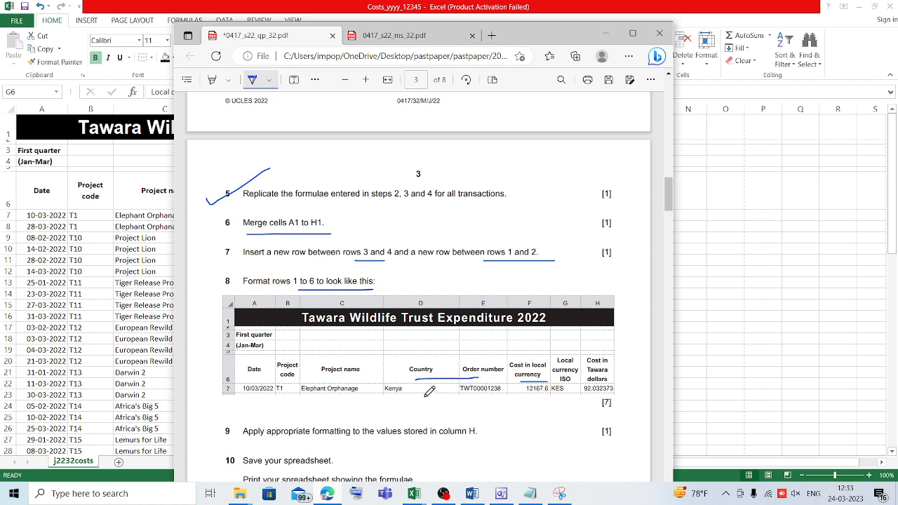
pyautogui.scroll(-3, 429, 391)
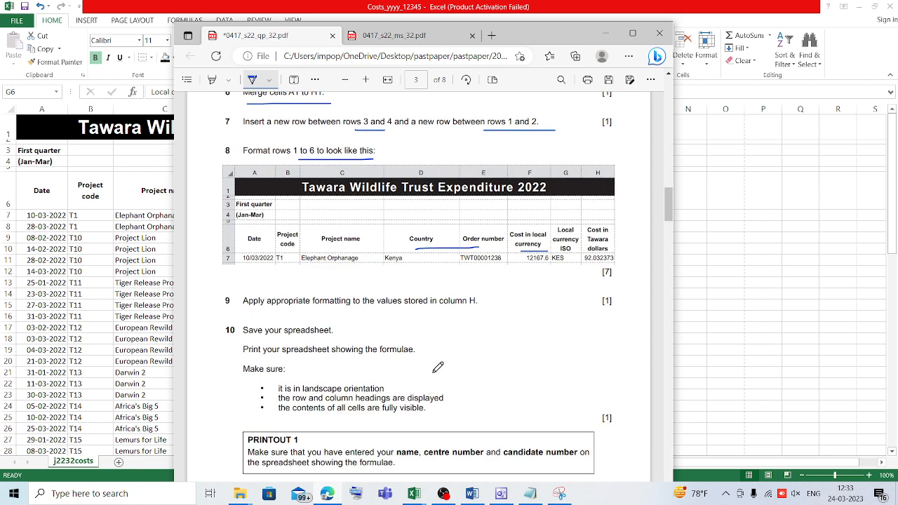
pyautogui.moveTo(414, 494)
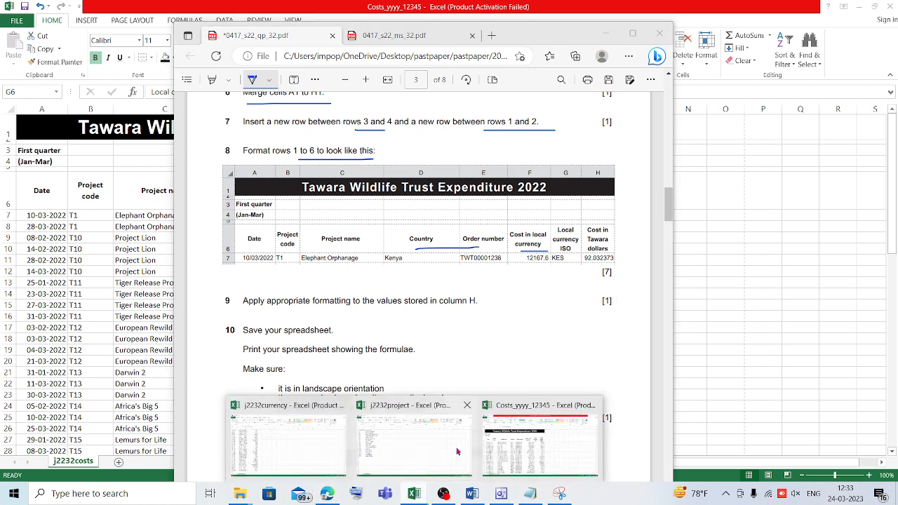
pyautogui.click(533, 466)
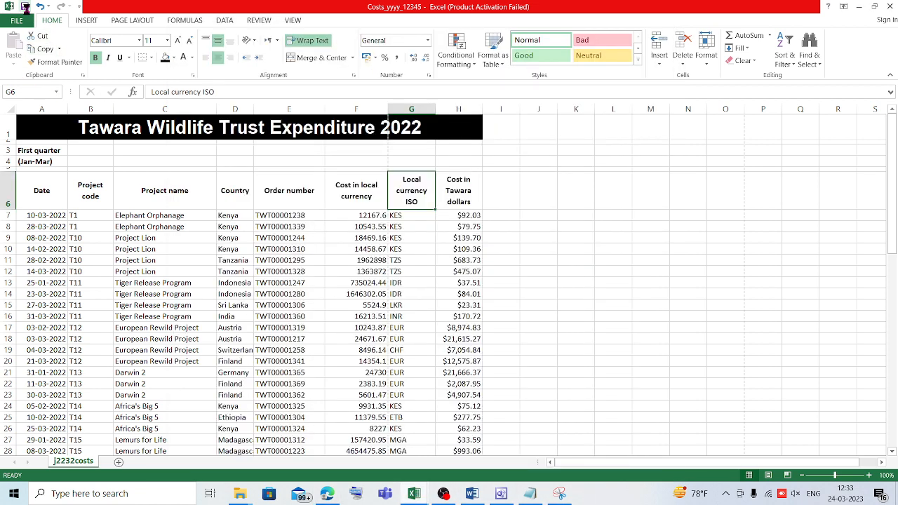
pyautogui.click(25, 7)
# - Recheck the printout requirements in the question paper and switch the costs sheet to show its formulas
pyautogui.click(330, 495)
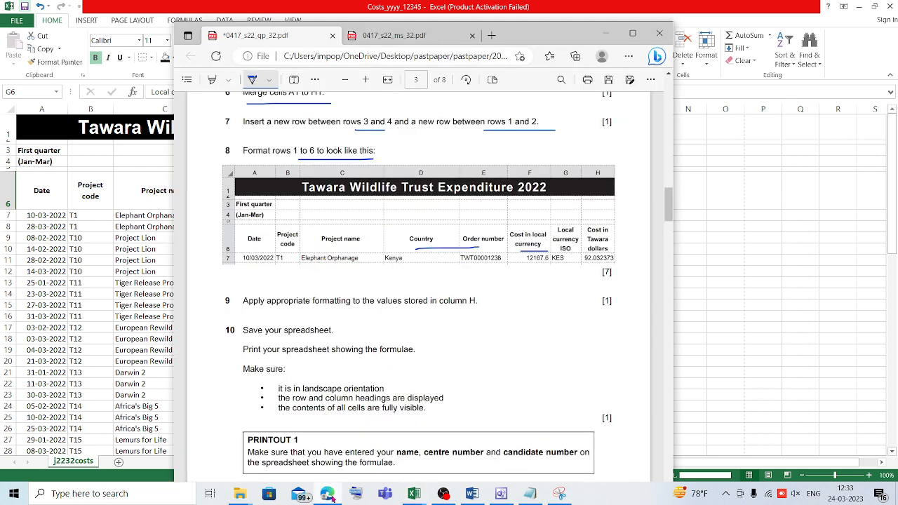
pyautogui.click(330, 495)
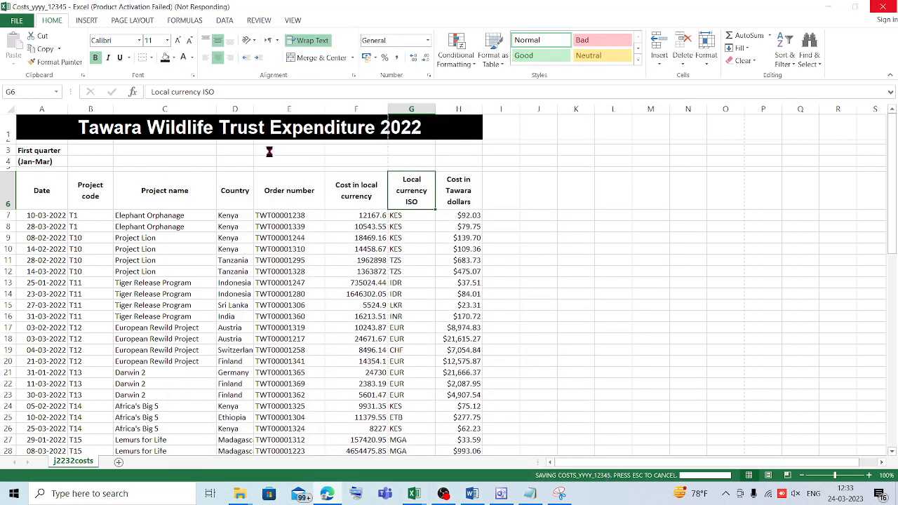
pyautogui.click(185, 21)
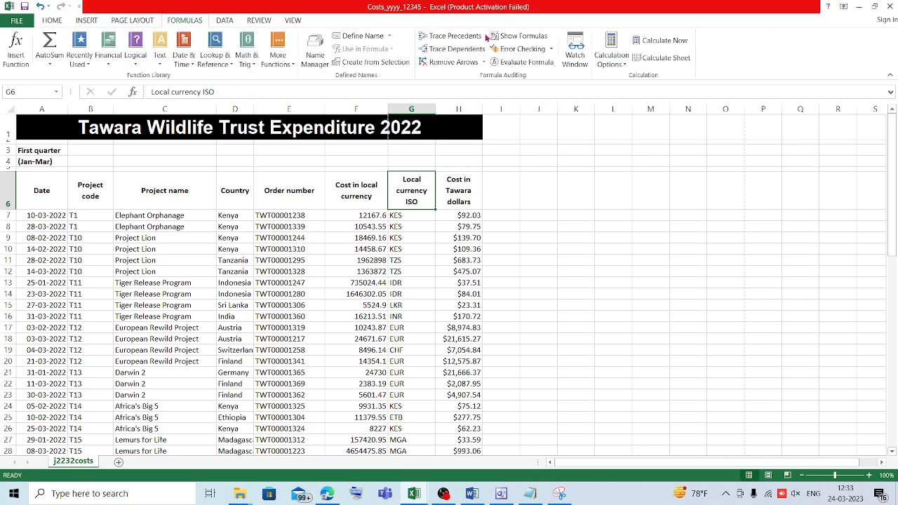
pyautogui.click(515, 36)
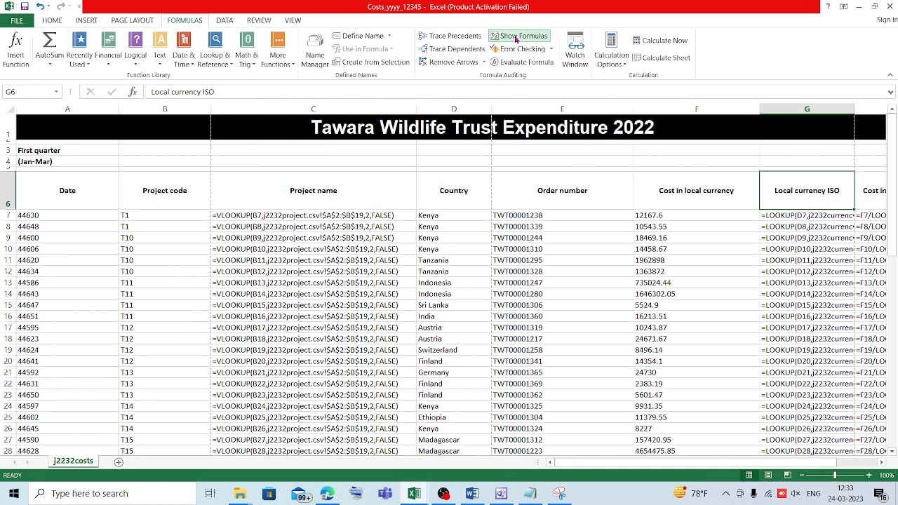
# - Narrow columns A to F in the formula view so each just fits its contents
pyautogui.moveTo(119, 107); pyautogui.dragTo(61, 110)
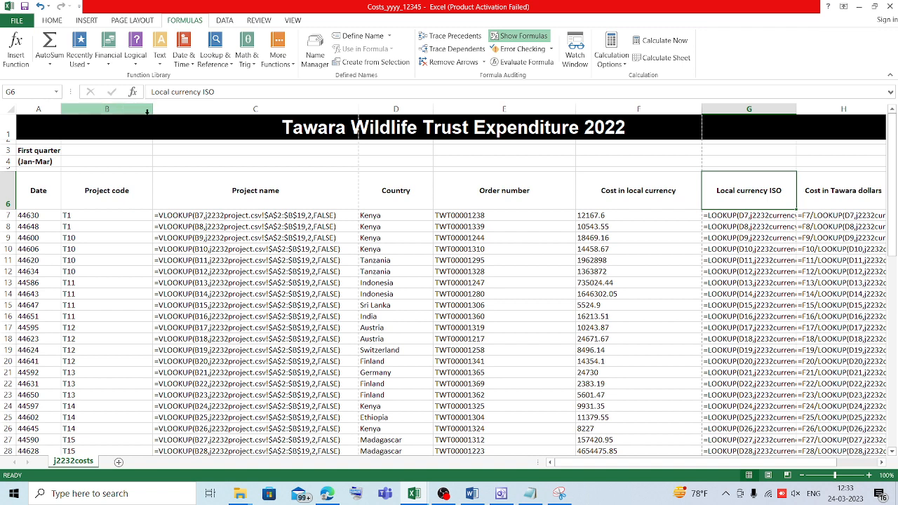
pyautogui.moveTo(153, 109); pyautogui.dragTo(92, 109)
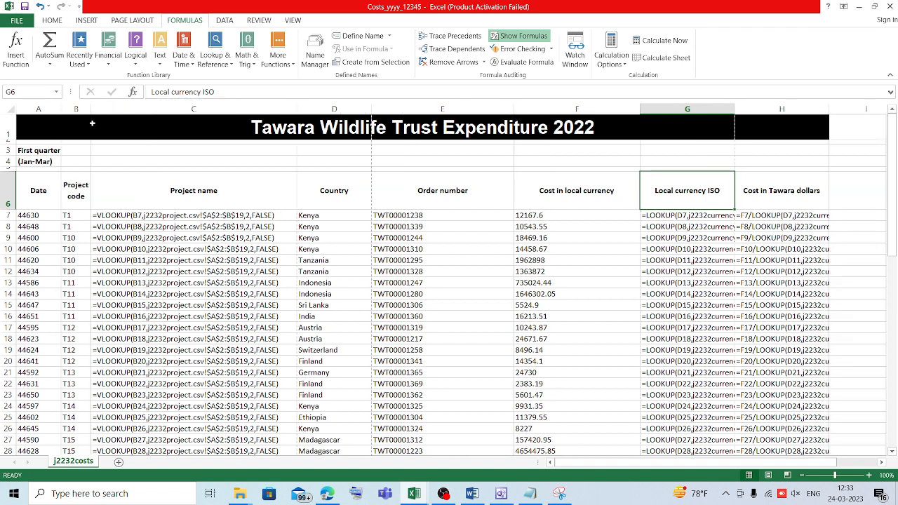
pyautogui.moveTo(295, 107); pyautogui.dragTo(281, 110)
pyautogui.moveTo(357, 109); pyautogui.dragTo(328, 110)
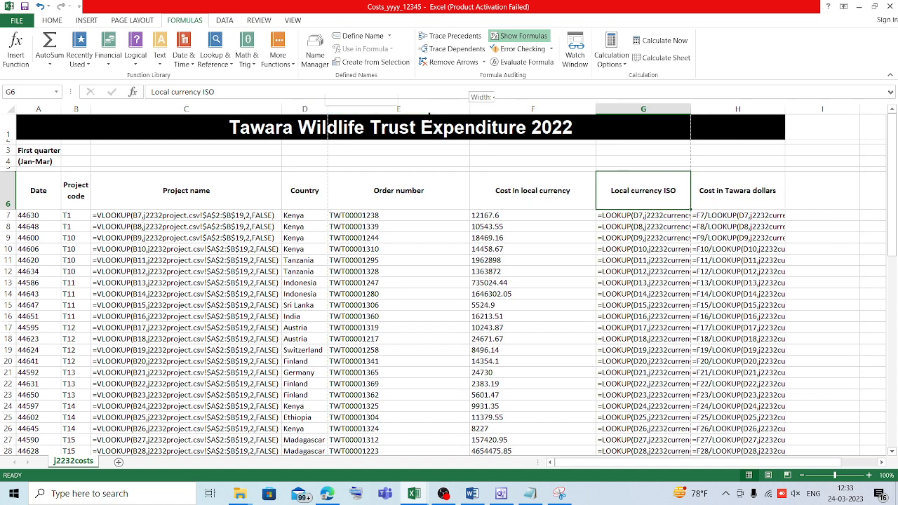
pyautogui.moveTo(469, 108); pyautogui.dragTo(384, 111)
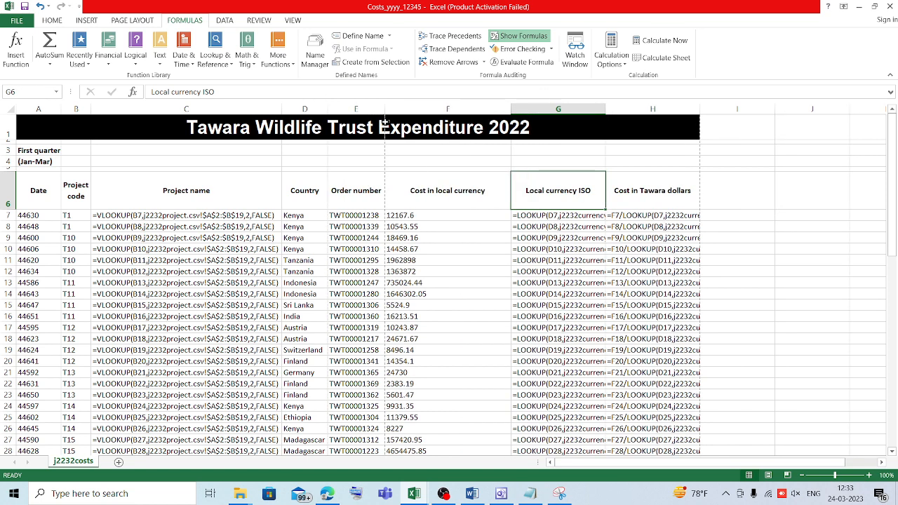
pyautogui.moveTo(511, 110); pyautogui.dragTo(440, 128)
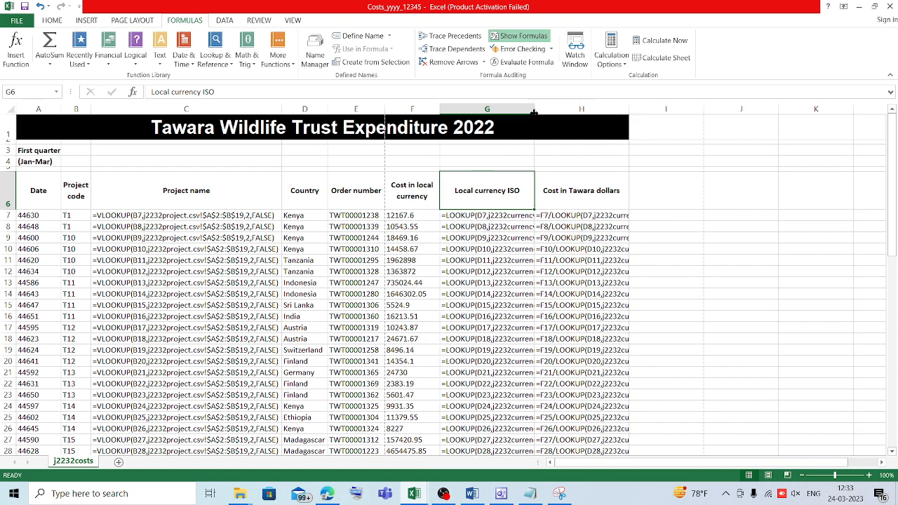
# - Widen column G to show its LOOKUP formulas in full and widen column A slightly to fit "First quarter"
pyautogui.moveTo(535, 112); pyautogui.dragTo(716, 112)
pyautogui.click(586, 111)
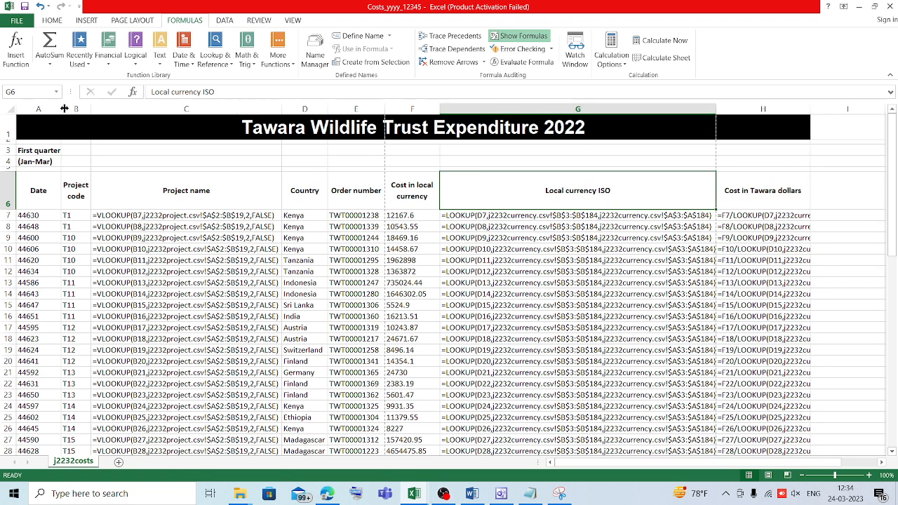
pyautogui.moveTo(59, 109)
pyautogui.mouseDown()
pyautogui.moveTo(50, 109)
pyautogui.moveTo(63, 108)
pyautogui.mouseUp()
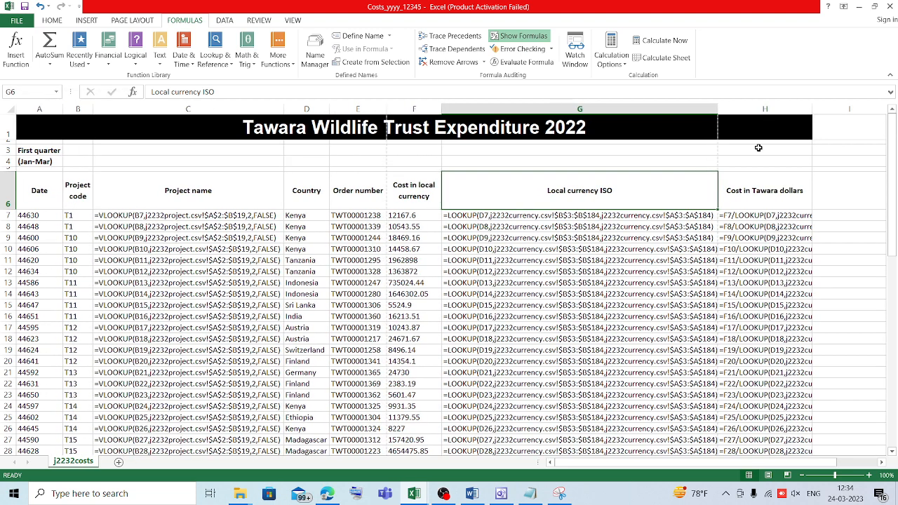
# - Widen column H in the formula view until its F/LOOKUP formulas are shown in full
pyautogui.moveTo(812, 104); pyautogui.dragTo(875, 107)
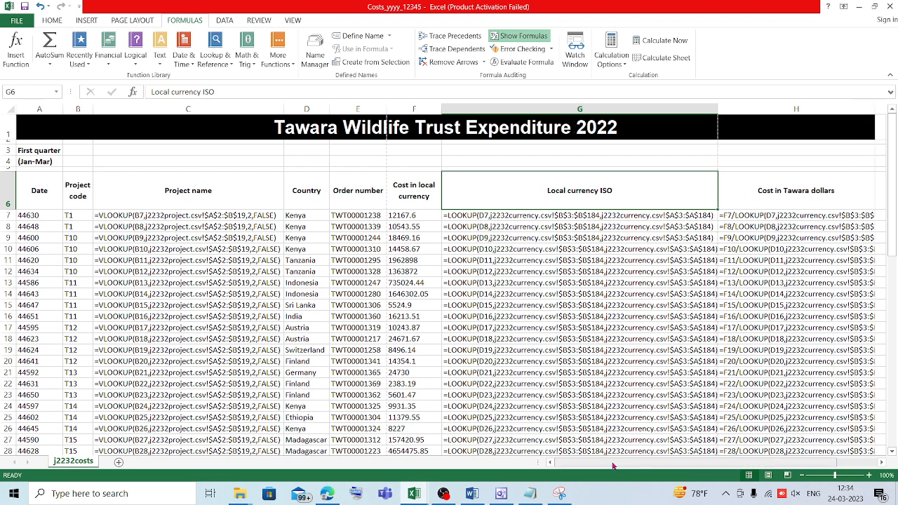
pyautogui.moveTo(609, 464); pyautogui.dragTo(653, 466)
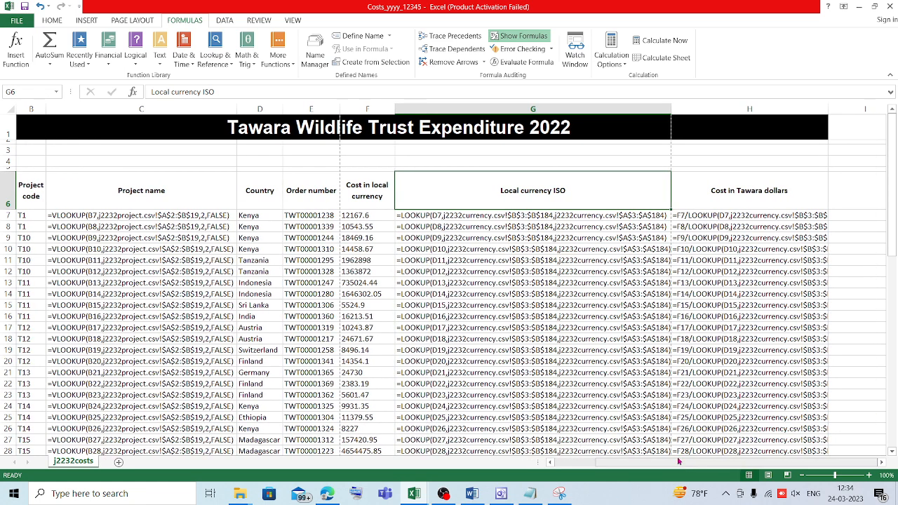
pyautogui.moveTo(828, 105); pyautogui.dragTo(877, 105)
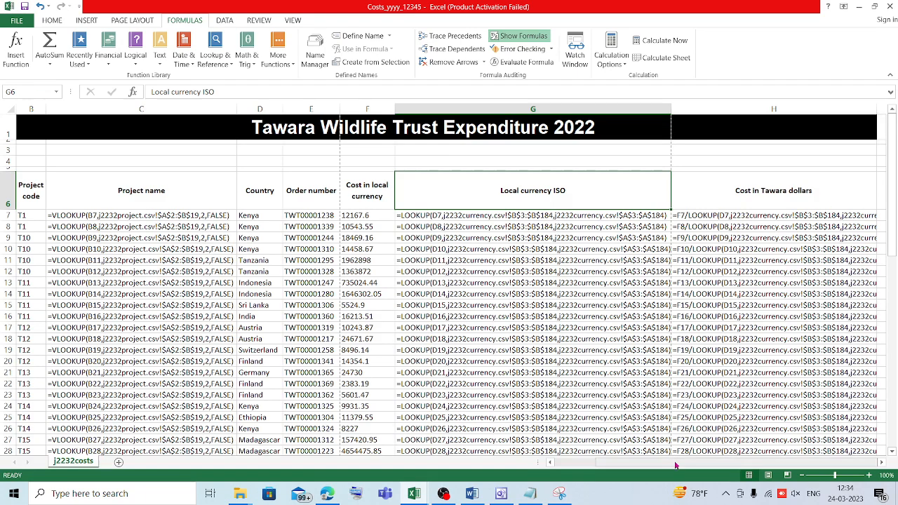
pyautogui.click(884, 463)
pyautogui.click(884, 463)
pyautogui.click(884, 463)
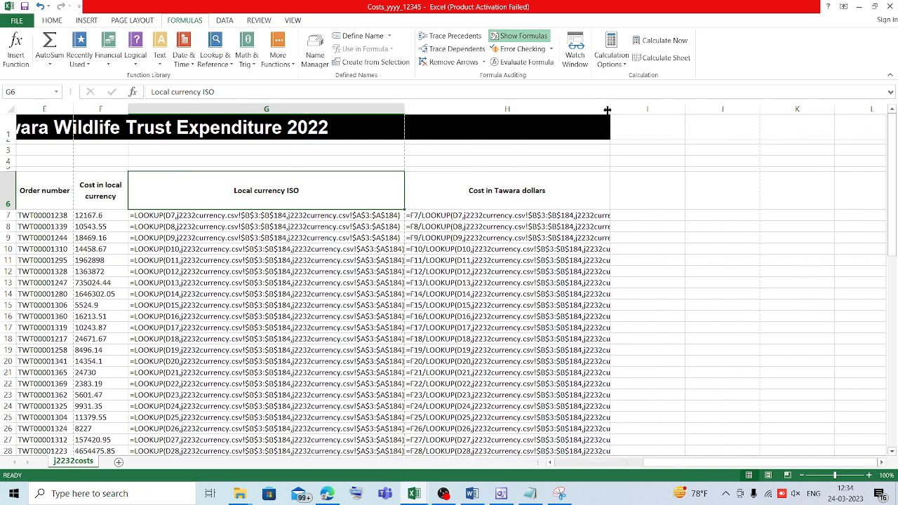
pyautogui.moveTo(609, 110); pyautogui.dragTo(702, 111)
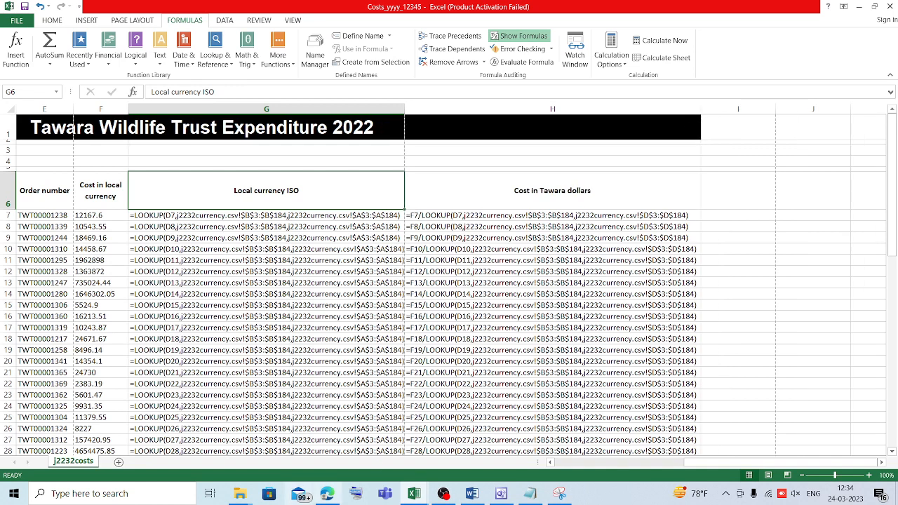
# - Recheck the printout requirements in the question paper and set the costs sheet's print orientation to landscape
pyautogui.click(328, 494)
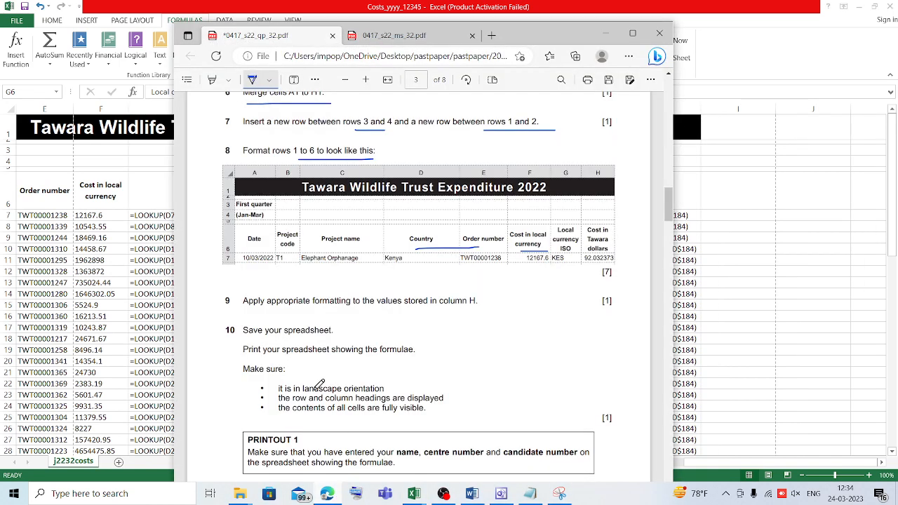
pyautogui.click(421, 496)
pyautogui.click(708, 305)
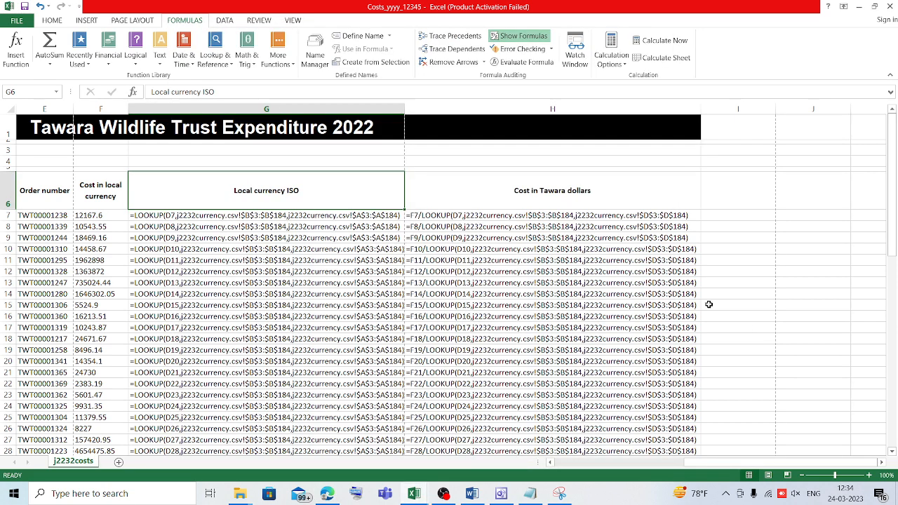
pyautogui.click(26, 23)
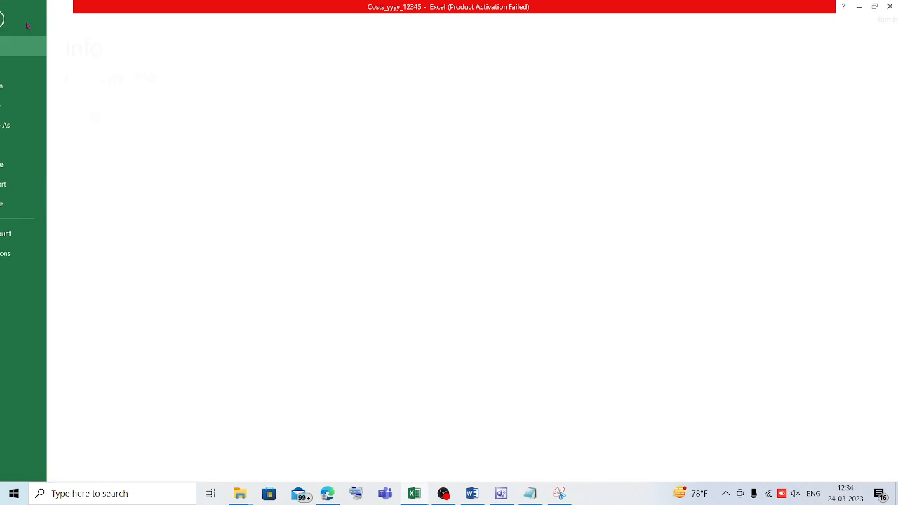
pyautogui.click(31, 147)
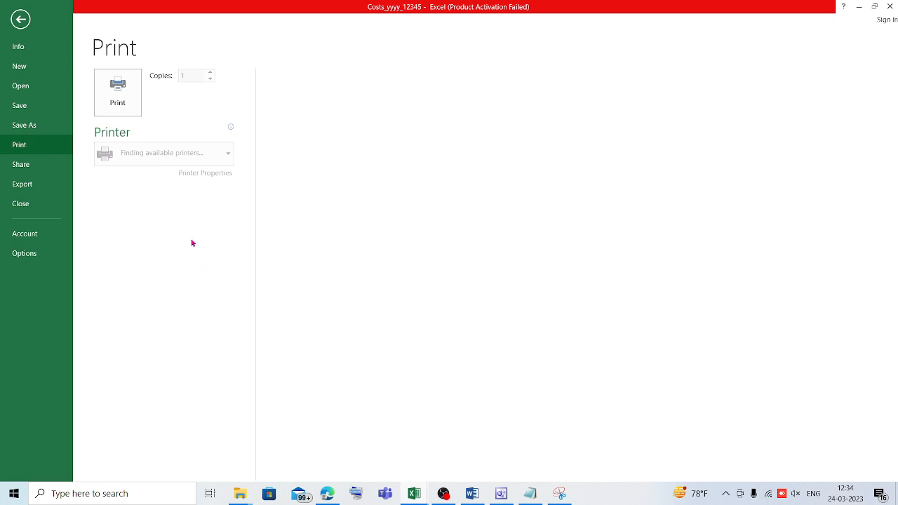
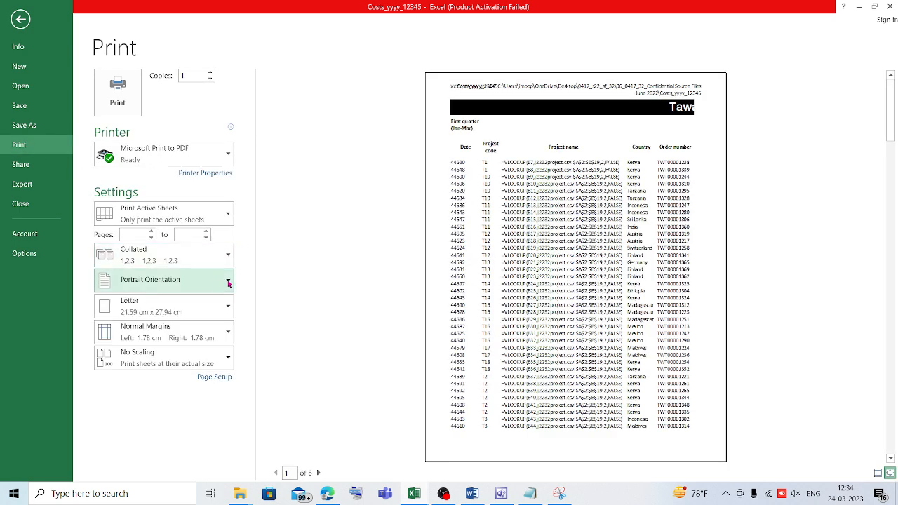
pyautogui.click(228, 282)
pyautogui.click(219, 334)
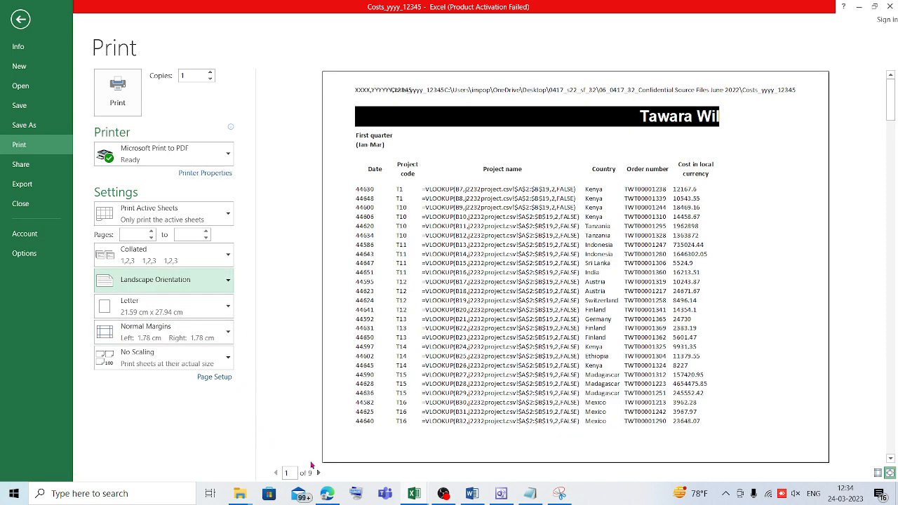
# - Check the paper's print requirements again, then set the sheet to fit 1 page wide by 1 tall with row and column headings printed
pyautogui.click(327, 495)
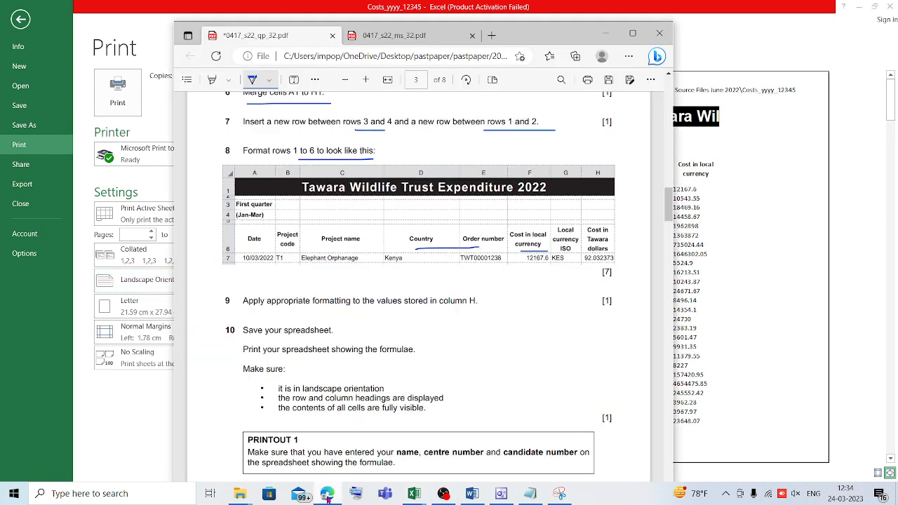
pyautogui.click(327, 496)
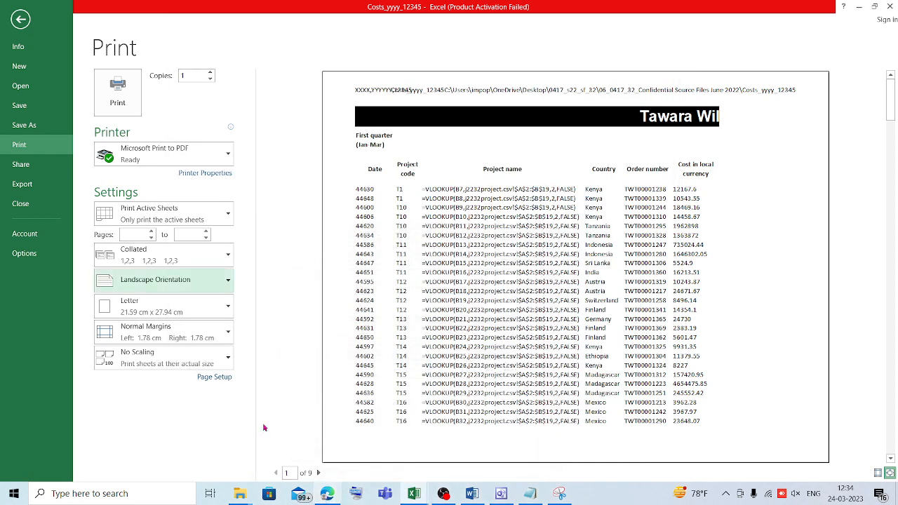
pyautogui.click(215, 378)
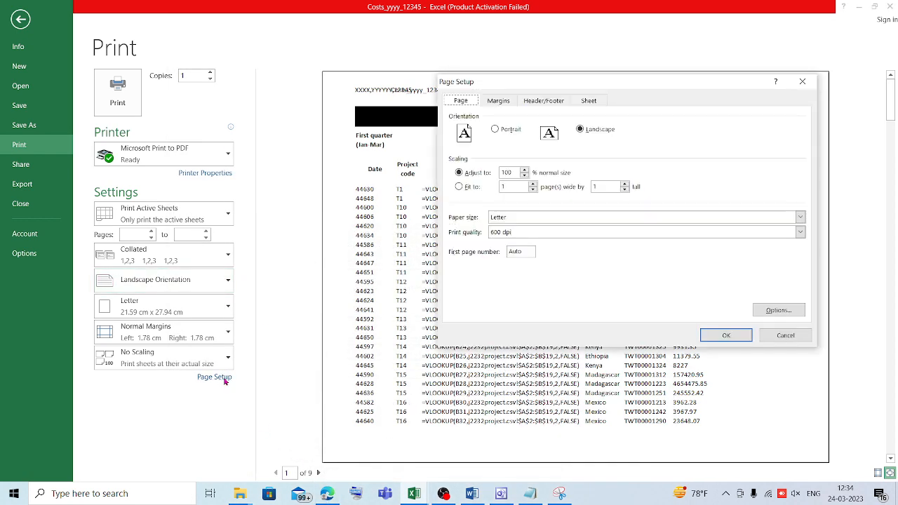
pyautogui.click(459, 187)
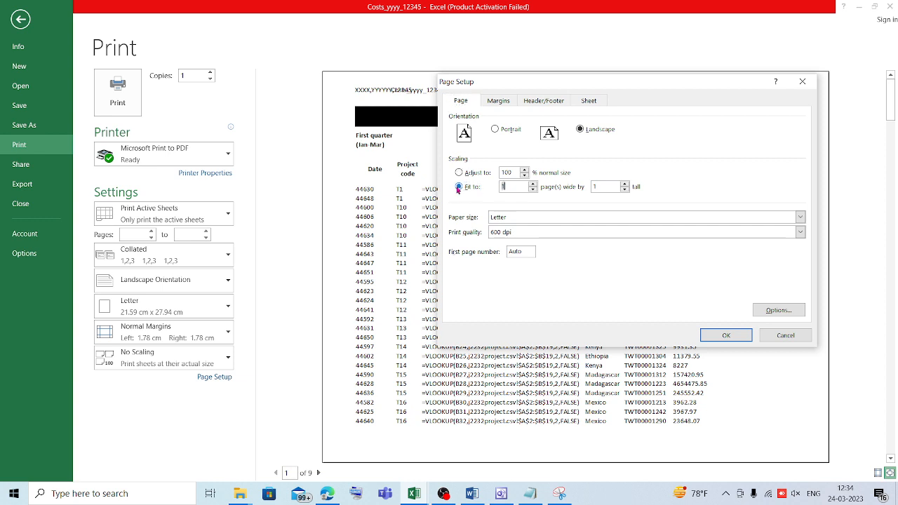
pyautogui.click(512, 105)
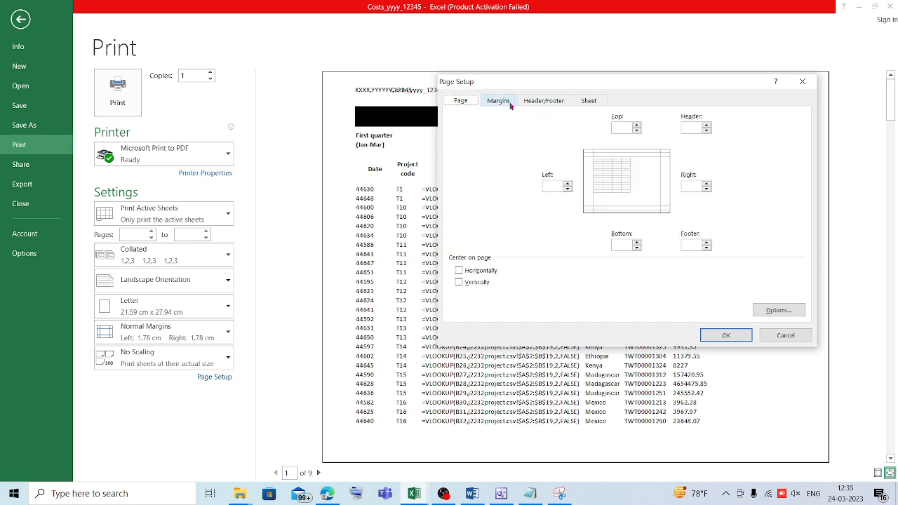
pyautogui.click(543, 105)
pyautogui.click(588, 103)
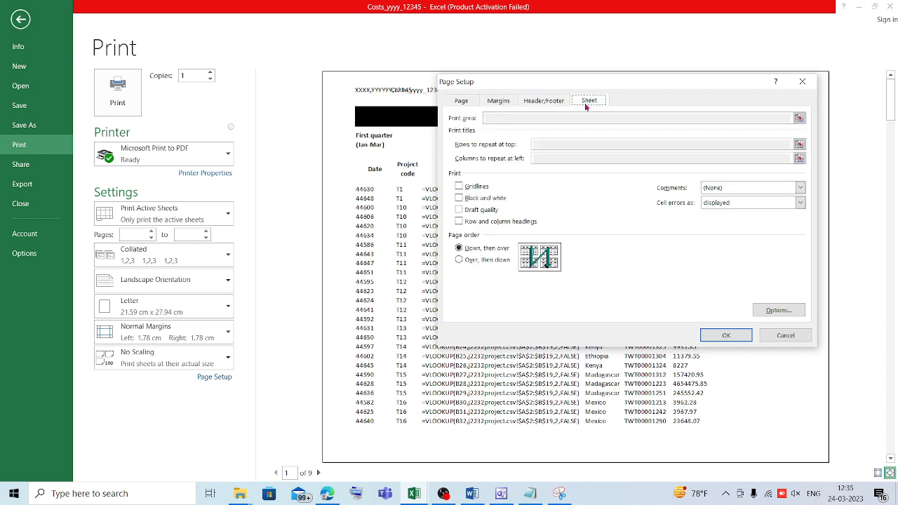
pyautogui.click(475, 223)
pyautogui.click(726, 335)
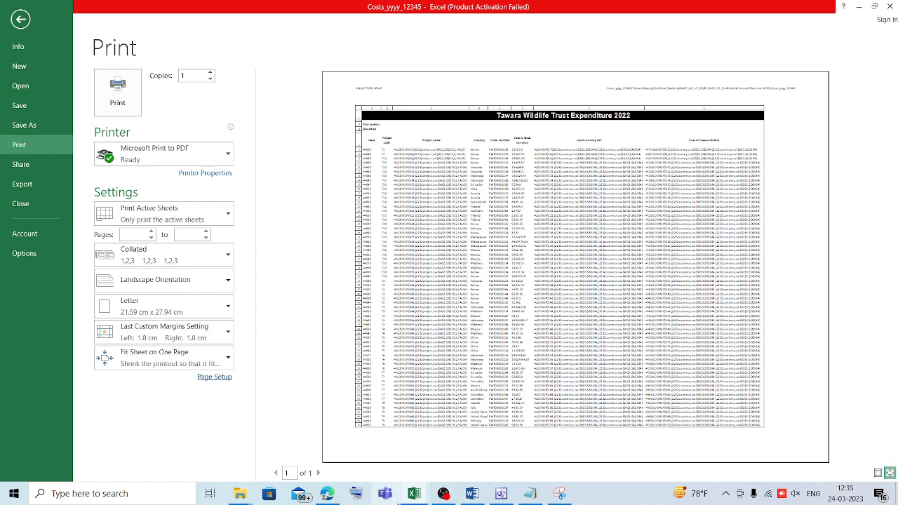
# - Turn on printed gridlines for the formula printout and return to the costs sheet
pyautogui.click(215, 376)
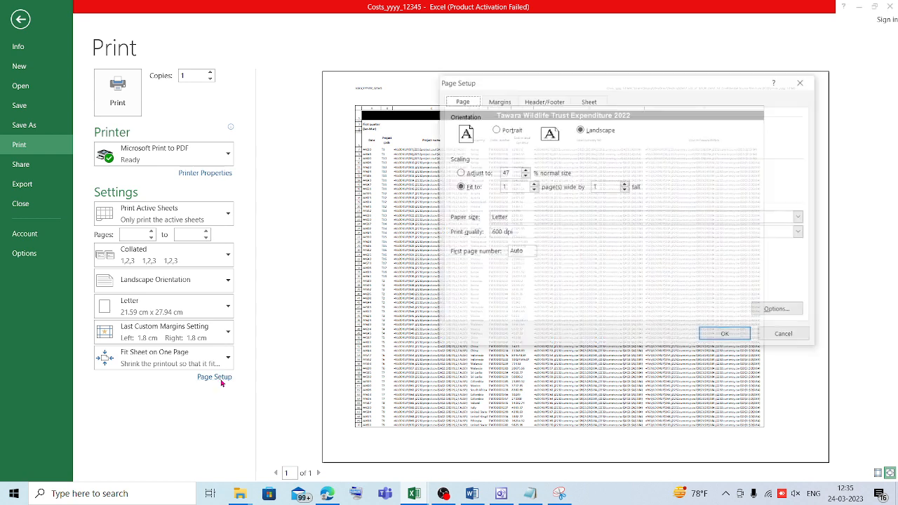
pyautogui.click(589, 101)
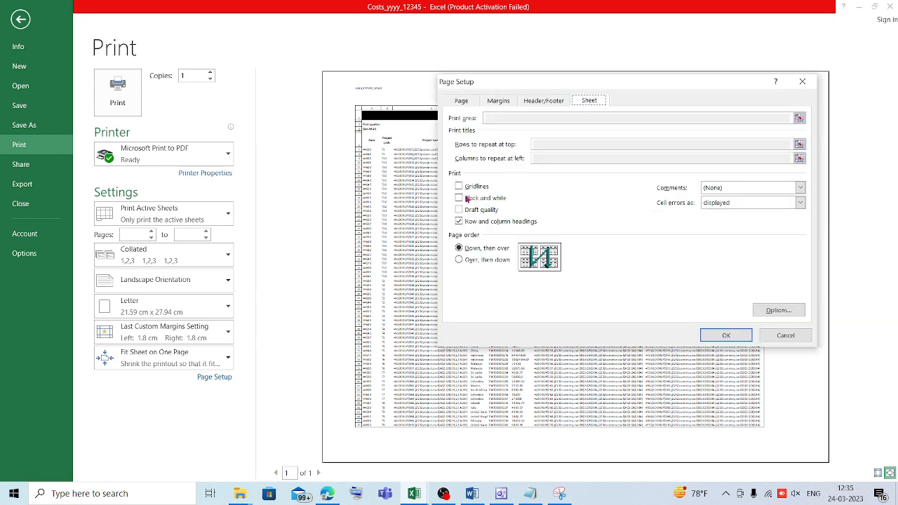
pyautogui.click(726, 335)
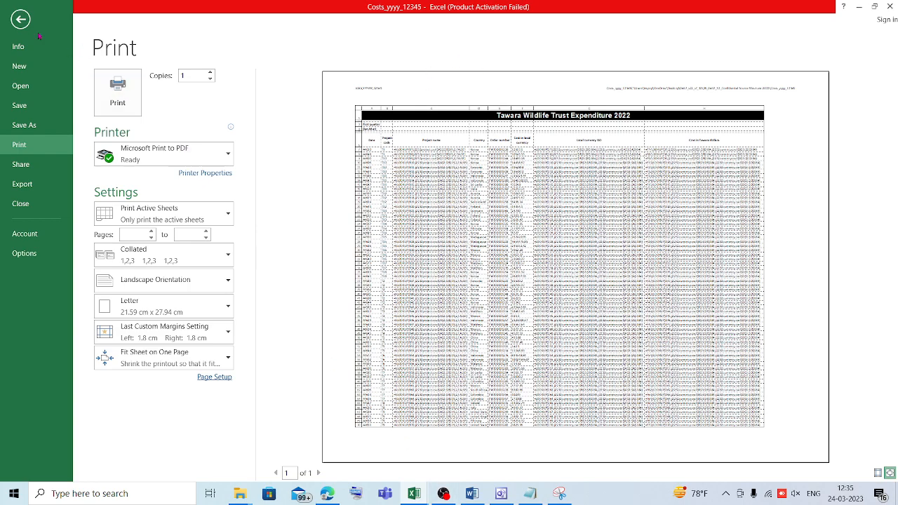
pyautogui.click(21, 19)
# - Underline the step 11 instruction about showing the values in the question paper and switch the costs sheet back to displaying values
pyautogui.click(327, 493)
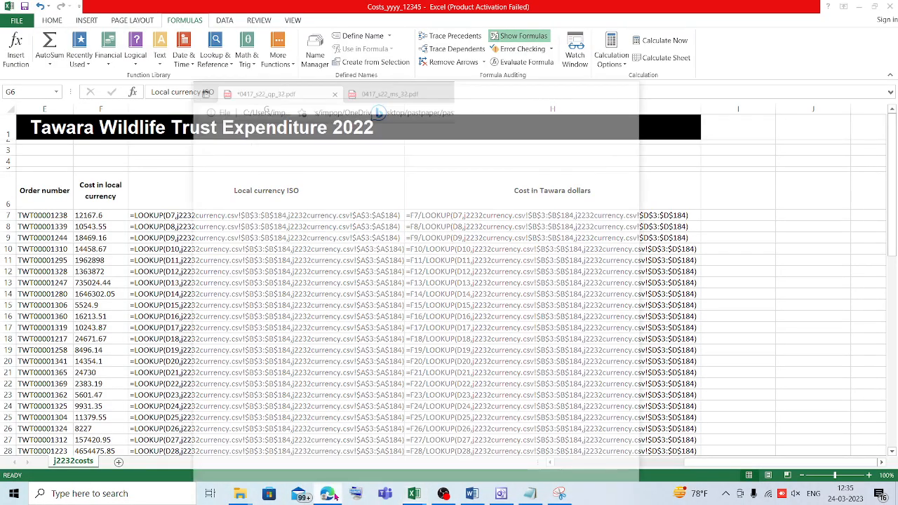
pyautogui.scroll(-5, 409, 336)
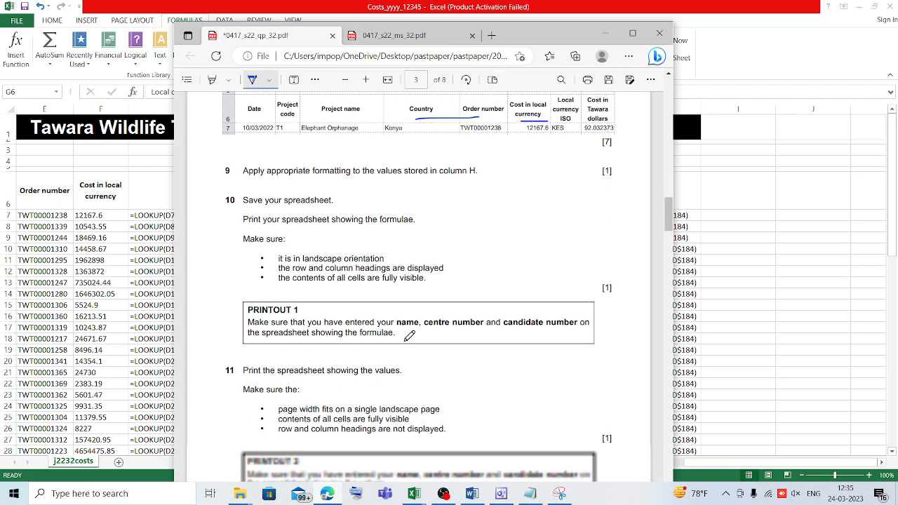
pyautogui.moveTo(275, 314); pyautogui.dragTo(408, 314)
pyautogui.moveTo(423, 499)
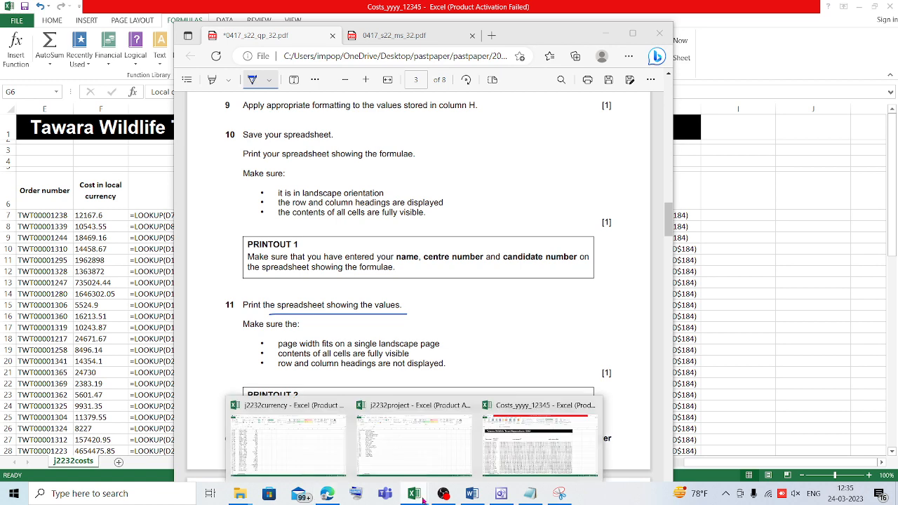
pyautogui.click(514, 448)
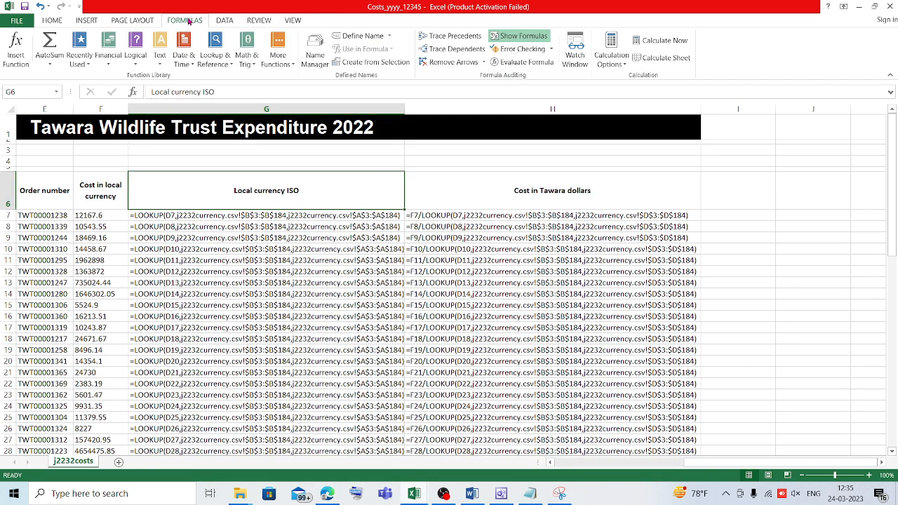
pyautogui.click(512, 36)
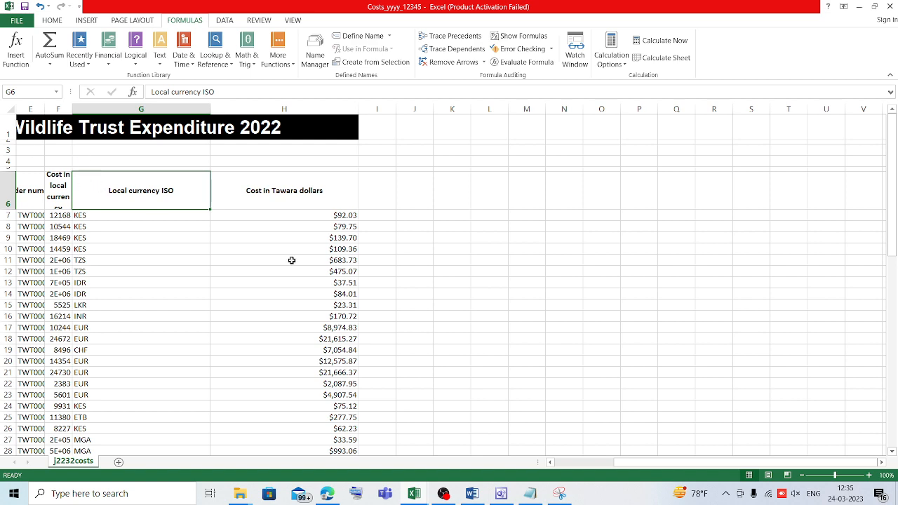
# - Widen columns A, B, D, E and F in the values view so their headings and contents are fully visible
pyautogui.moveTo(622, 465); pyautogui.dragTo(542, 461)
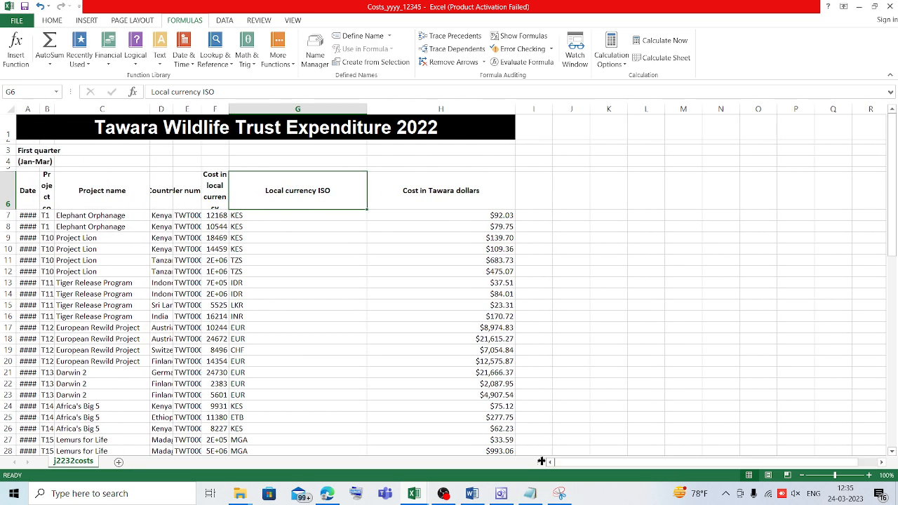
pyautogui.moveTo(37, 110); pyautogui.dragTo(98, 110)
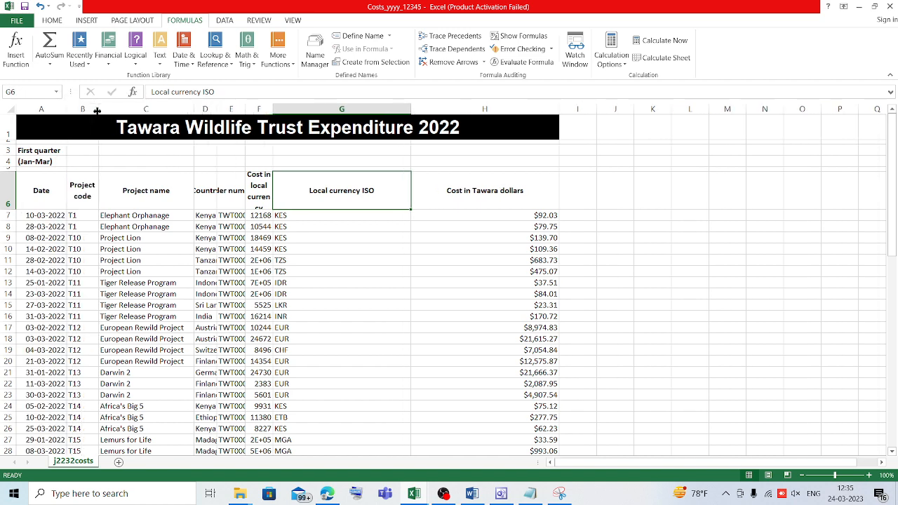
pyautogui.moveTo(218, 111); pyautogui.dragTo(358, 112)
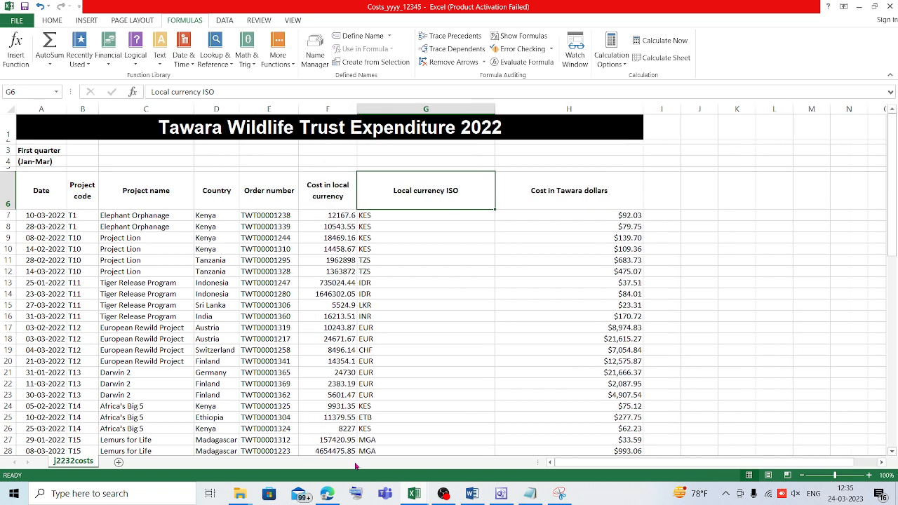
# - Compare the costs sheet's headings with the step 8 sample in the question paper, underlining "currency" in the column F heading
pyautogui.click(327, 494)
pyautogui.scroll(5, 426, 291)
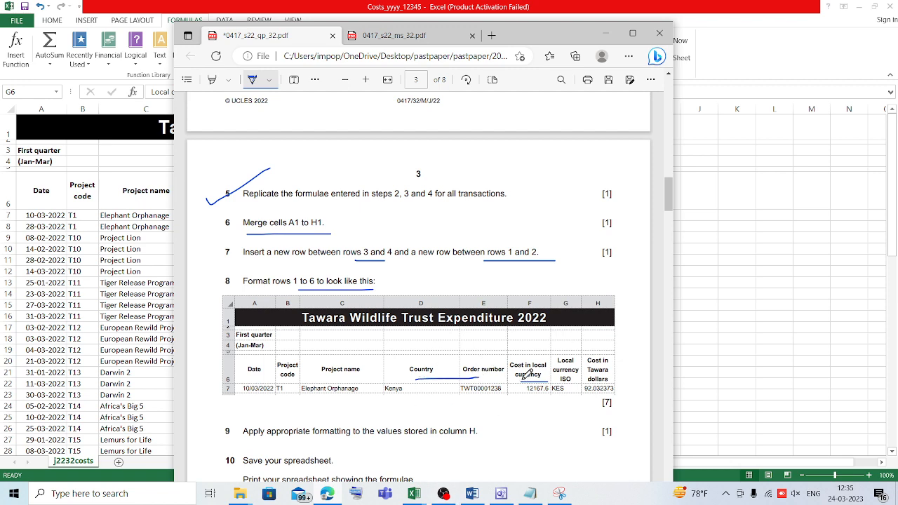
pyautogui.moveTo(522, 381); pyautogui.dragTo(549, 381)
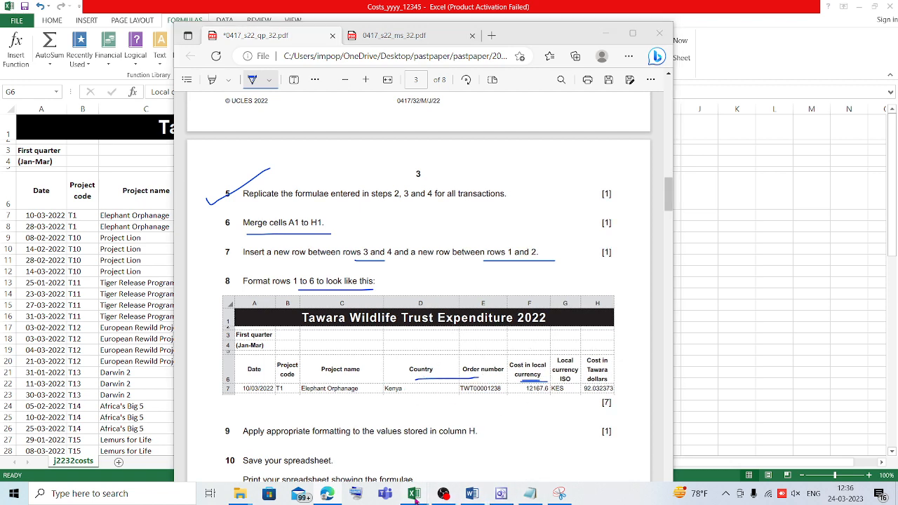
pyautogui.moveTo(414, 493)
pyautogui.moveTo(517, 451)
pyautogui.moveTo(444, 456)
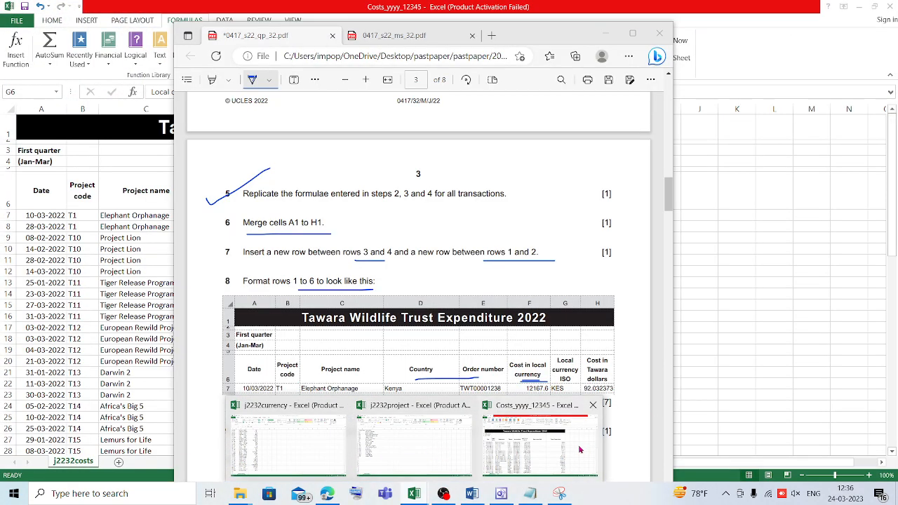
pyautogui.click(540, 438)
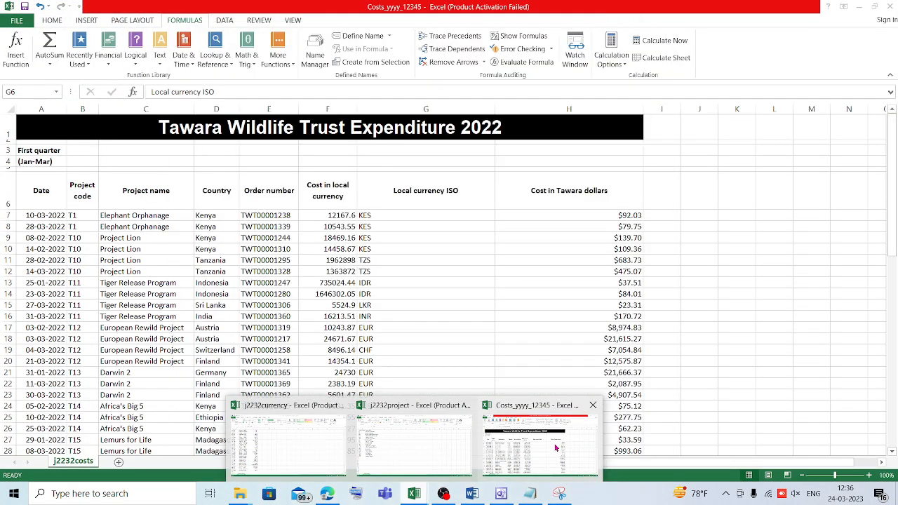
pyautogui.click(340, 494)
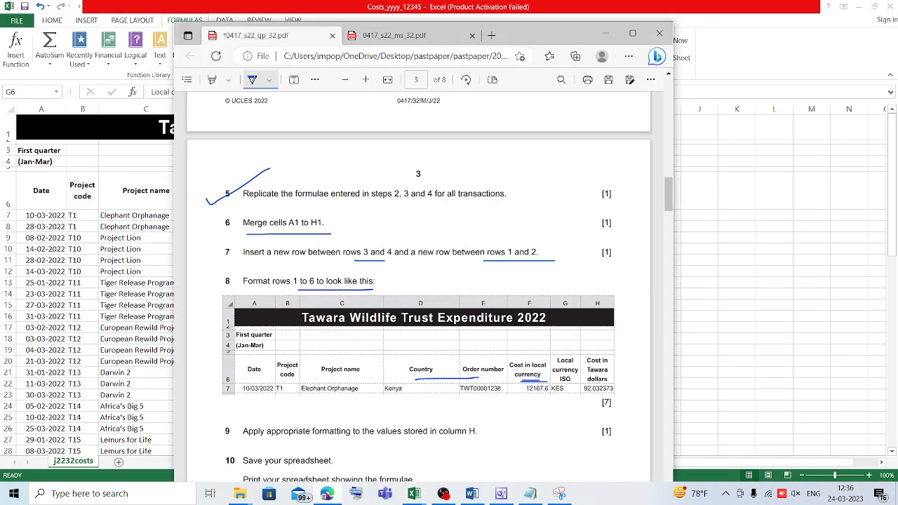
pyautogui.click(327, 493)
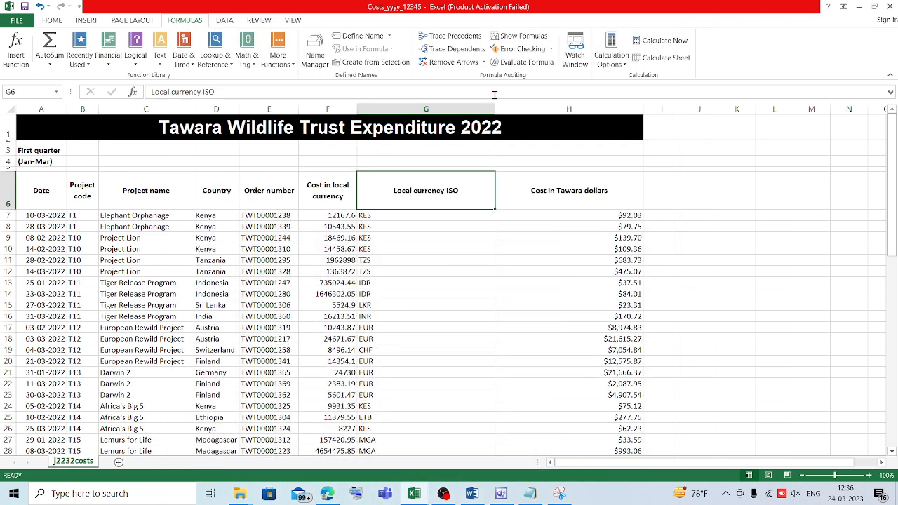
# - Narrow columns G and H so their headings wrap onto three lines like the step 8 sample in the question paper
pyautogui.moveTo(496, 104); pyautogui.dragTo(421, 109)
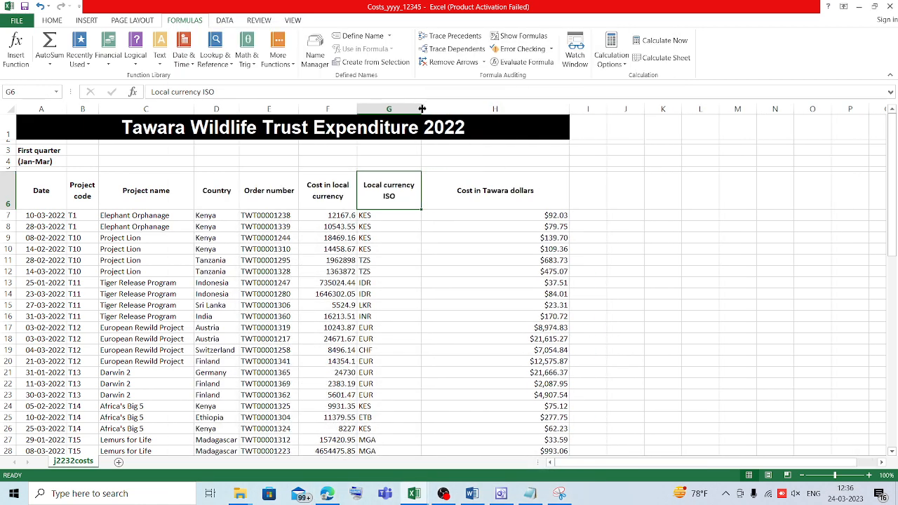
pyautogui.click(329, 493)
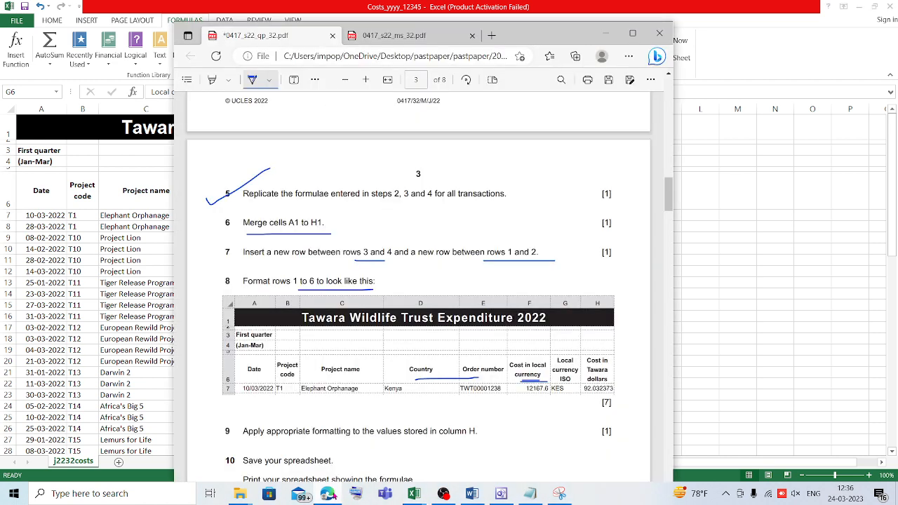
pyautogui.click(329, 493)
pyautogui.moveTo(423, 109); pyautogui.dragTo(401, 109)
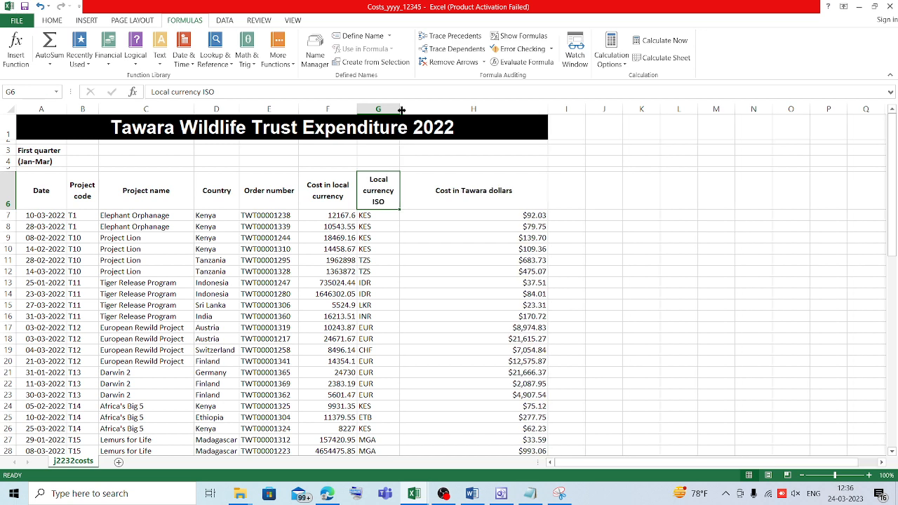
pyautogui.click(333, 495)
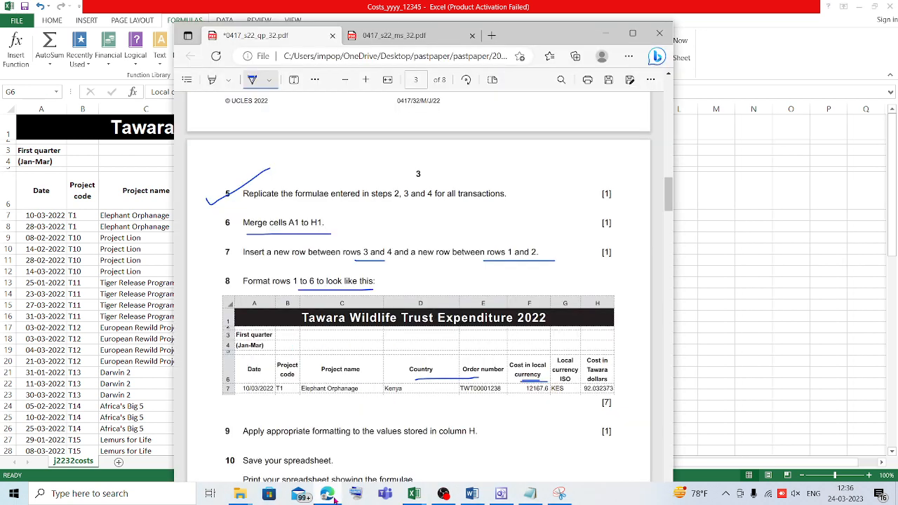
pyautogui.click(333, 495)
pyautogui.click(487, 187)
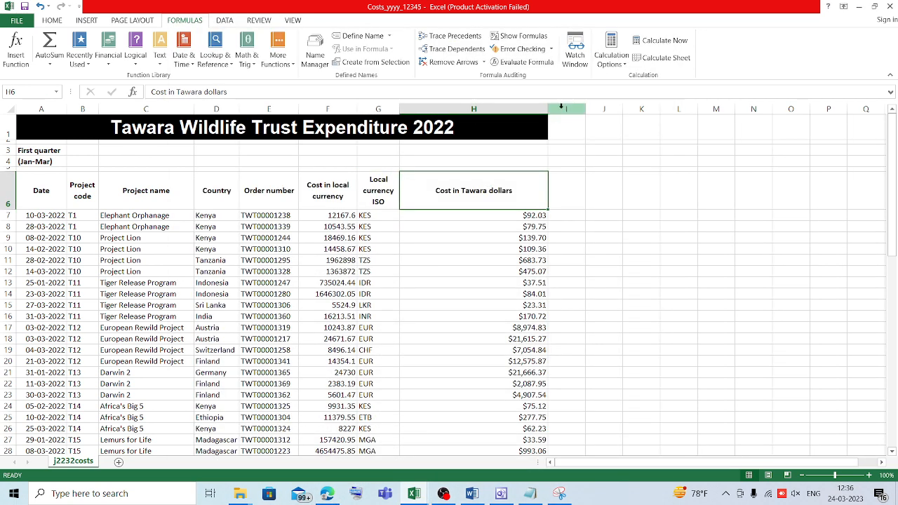
pyautogui.moveTo(552, 113); pyautogui.dragTo(450, 113)
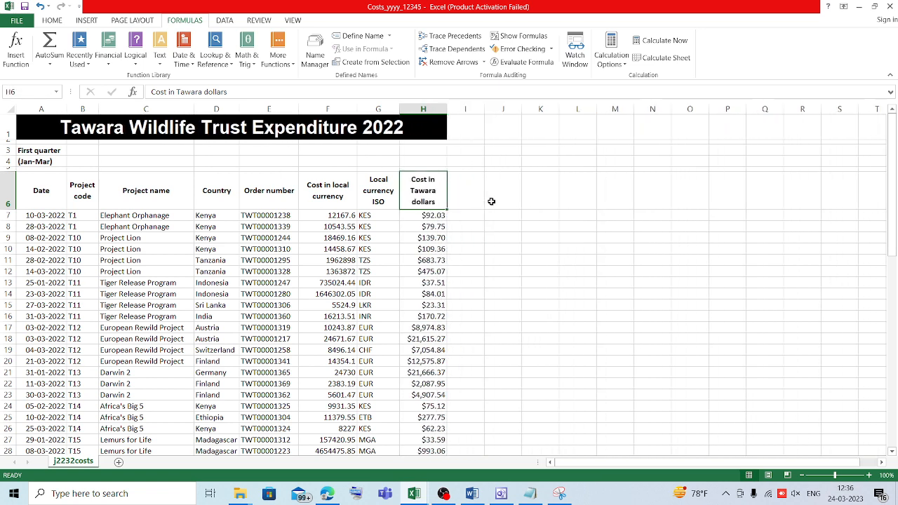
pyautogui.scroll(-4, 501, 222)
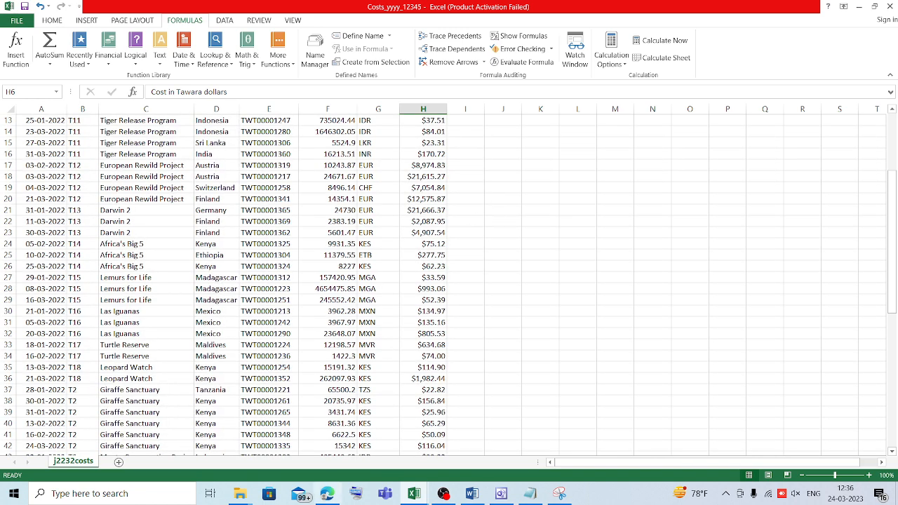
# - Underline the word "landscape" in the question paper's step 11 page requirements and return to the costs workbook
pyautogui.click(327, 494)
pyautogui.scroll(-5, 402, 373)
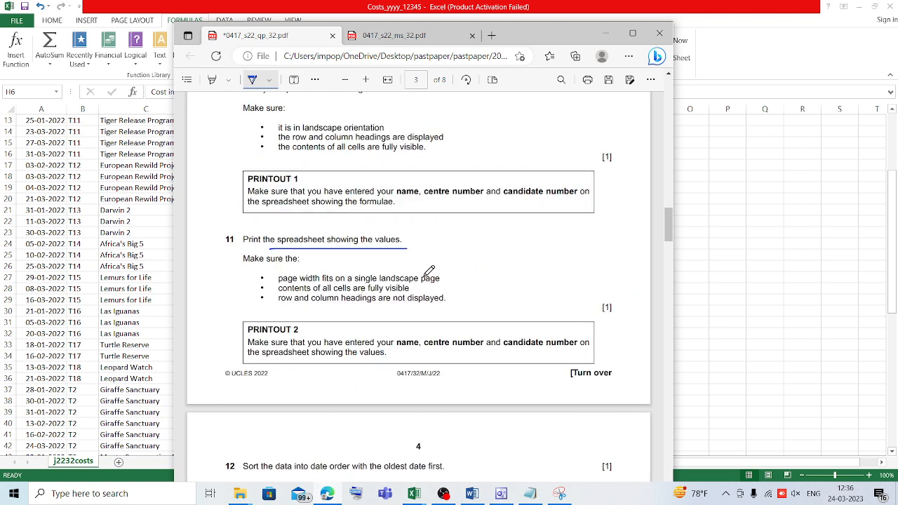
pyautogui.moveTo(385, 280); pyautogui.dragTo(423, 279)
pyautogui.click(419, 494)
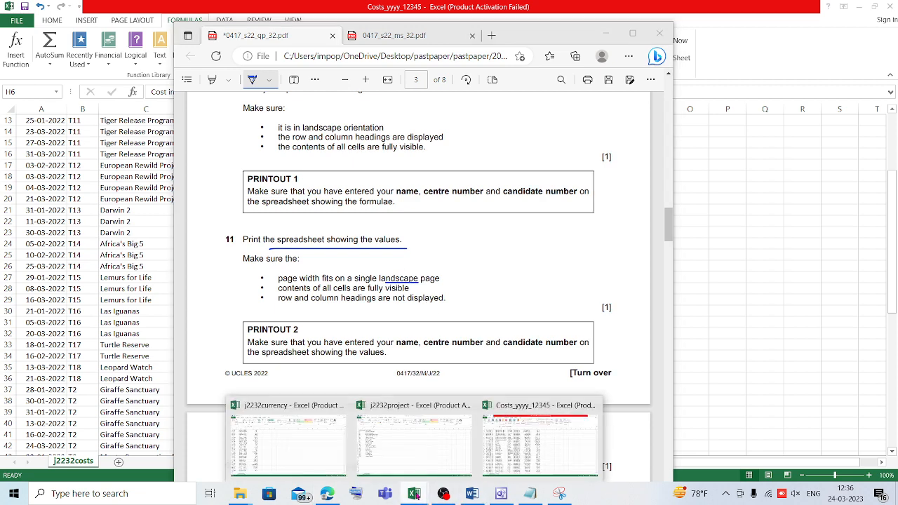
pyautogui.click(496, 461)
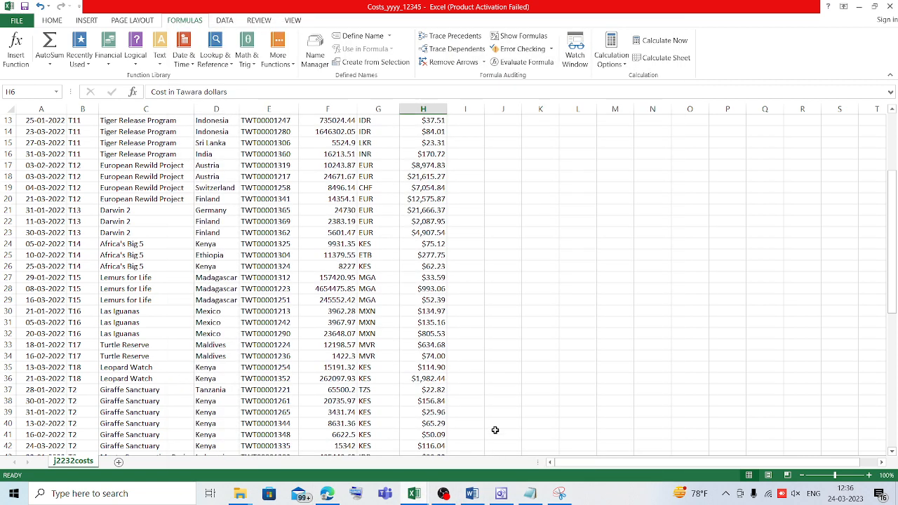
# - Set the costs sheet's print scaling to 100% of normal size instead of fitting it on one page
pyautogui.click(26, 22)
pyautogui.click(32, 145)
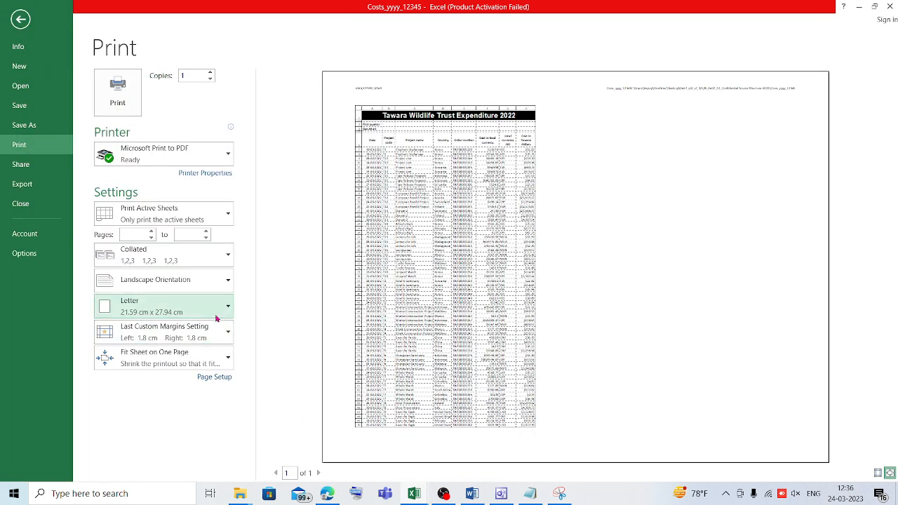
pyautogui.click(214, 377)
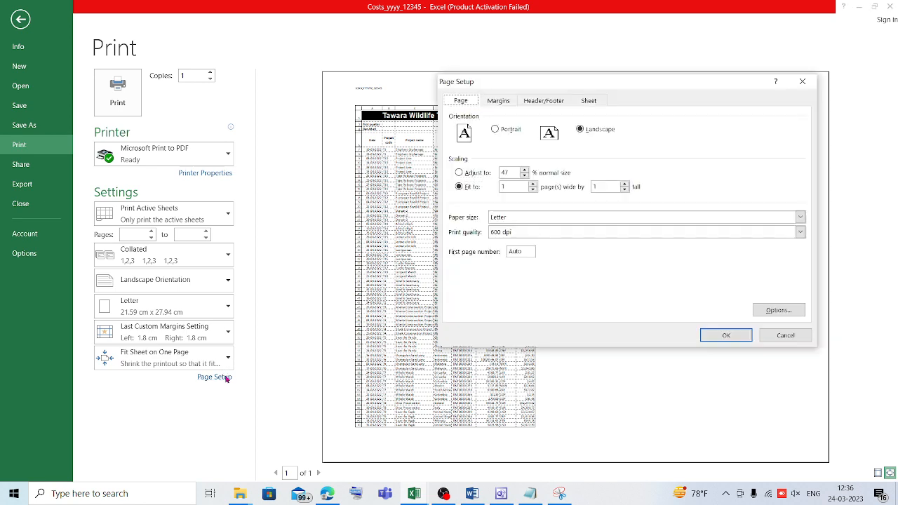
pyautogui.click(469, 172)
pyautogui.doubleClick(516, 171)
pyautogui.click(735, 336)
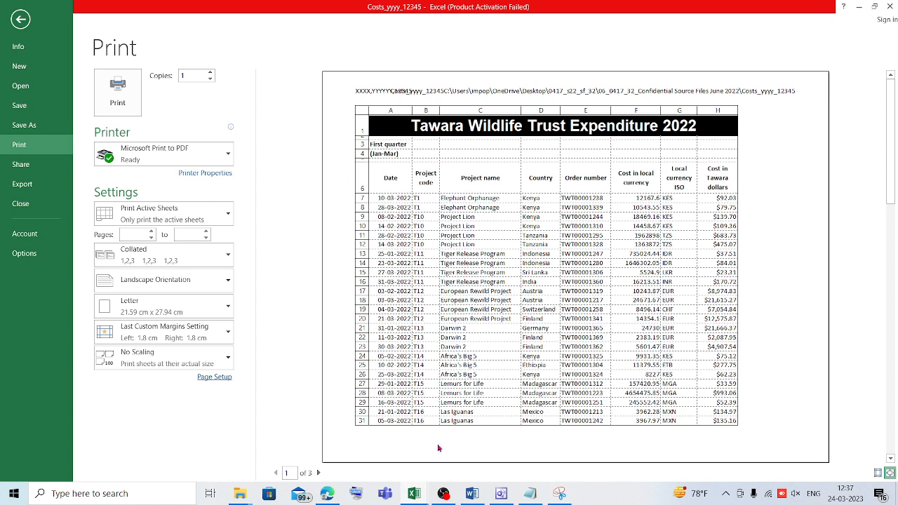
# - Turn off printed gridlines and row and column headings for the values printout and return to the costs sheet
pyautogui.click(218, 379)
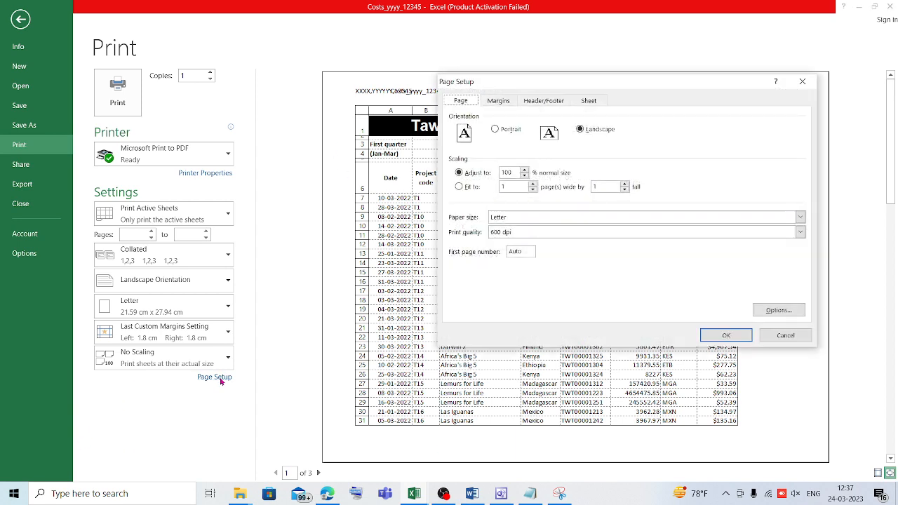
pyautogui.click(590, 102)
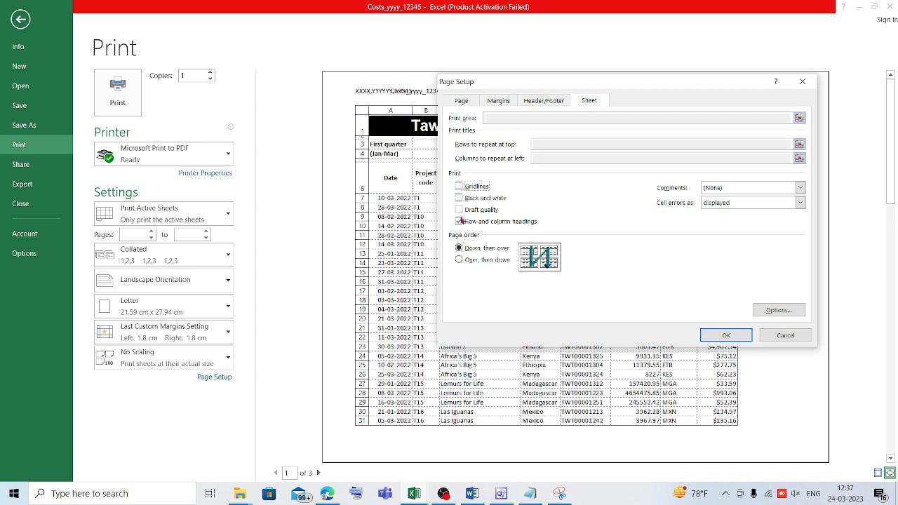
pyautogui.click(735, 340)
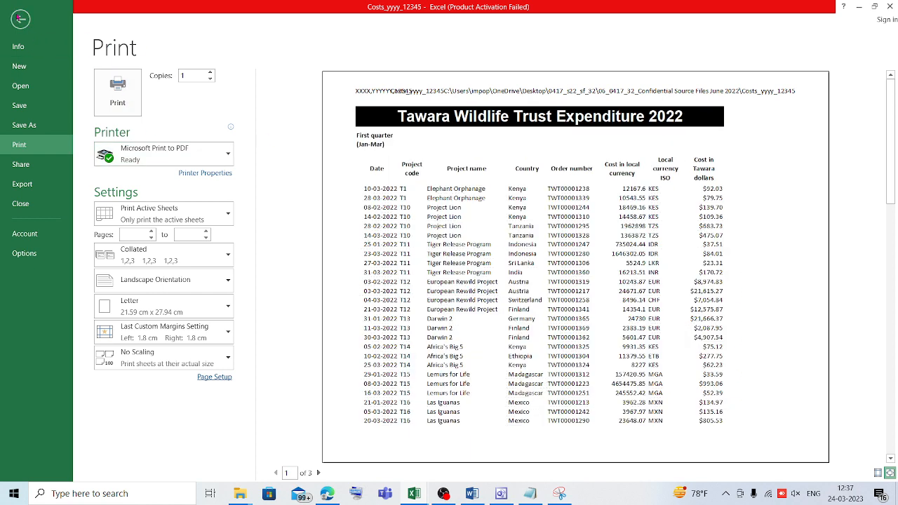
pyautogui.click(18, 19)
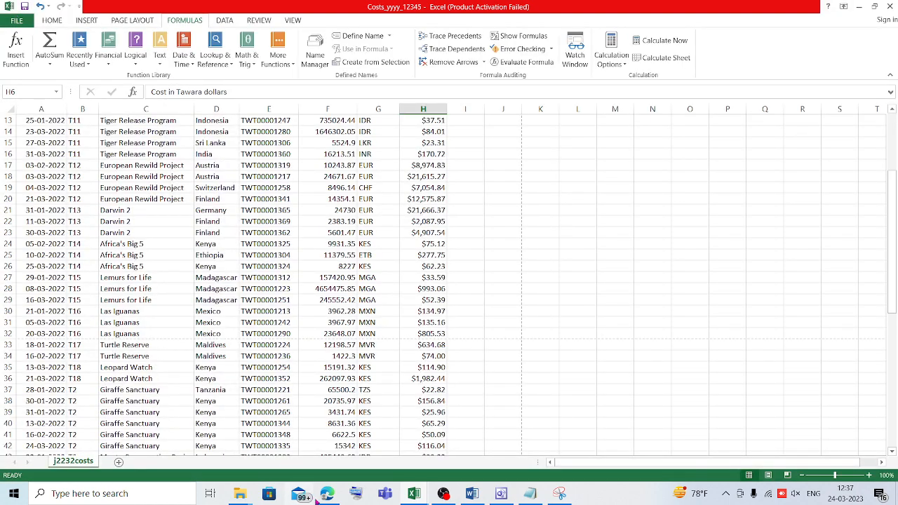
# - Underline the step 12 instruction about sorting by oldest date first in the question paper and return to the costs workbook
pyautogui.click(327, 494)
pyautogui.scroll(-3, 439, 369)
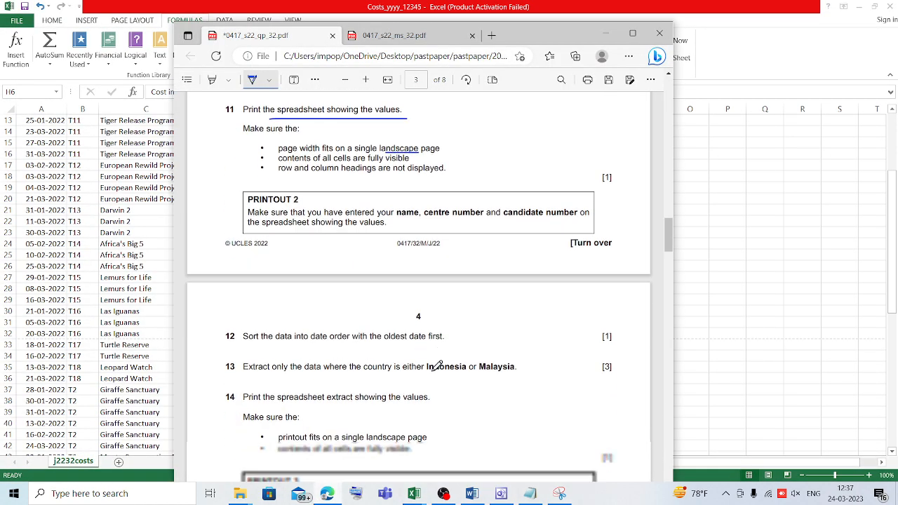
pyautogui.moveTo(294, 280); pyautogui.dragTo(445, 280)
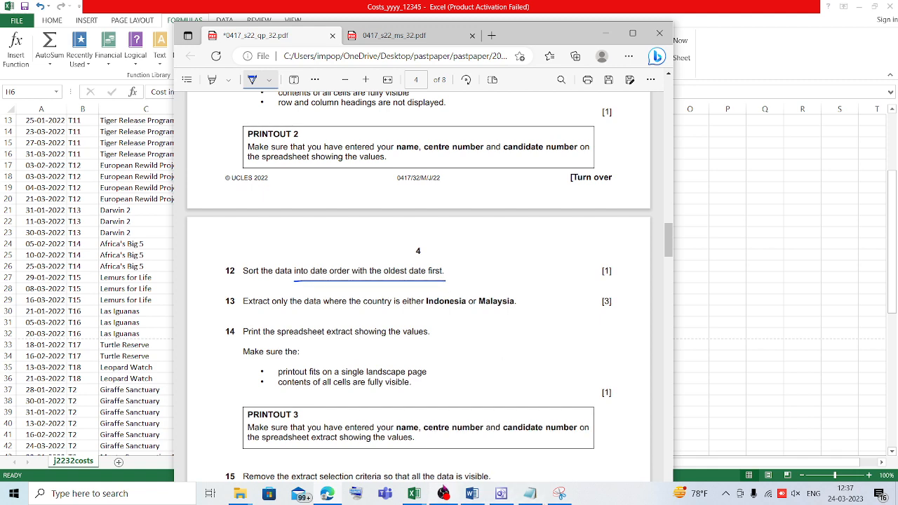
pyautogui.click(415, 494)
pyautogui.click(505, 445)
# - Sort the costs data by the Date column from oldest to newest and check the order down the sheet
pyautogui.scroll(5, 104, 285)
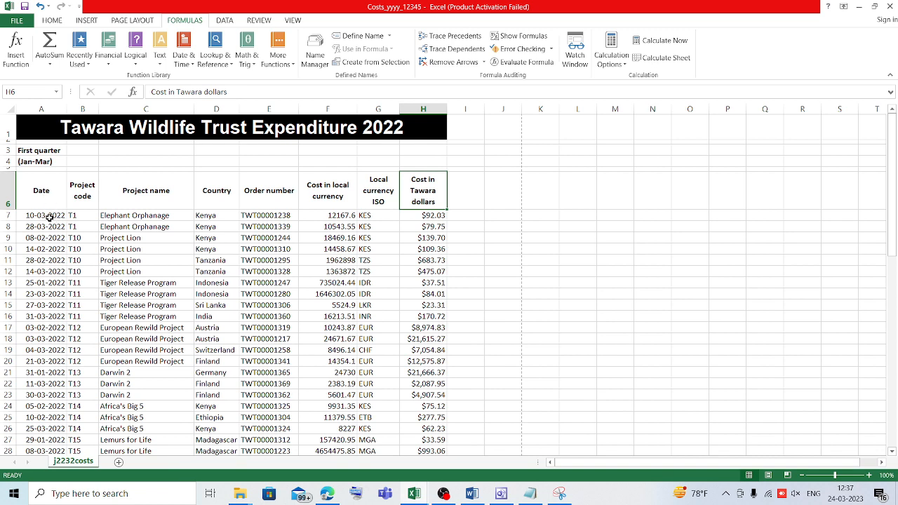
pyautogui.click(49, 218)
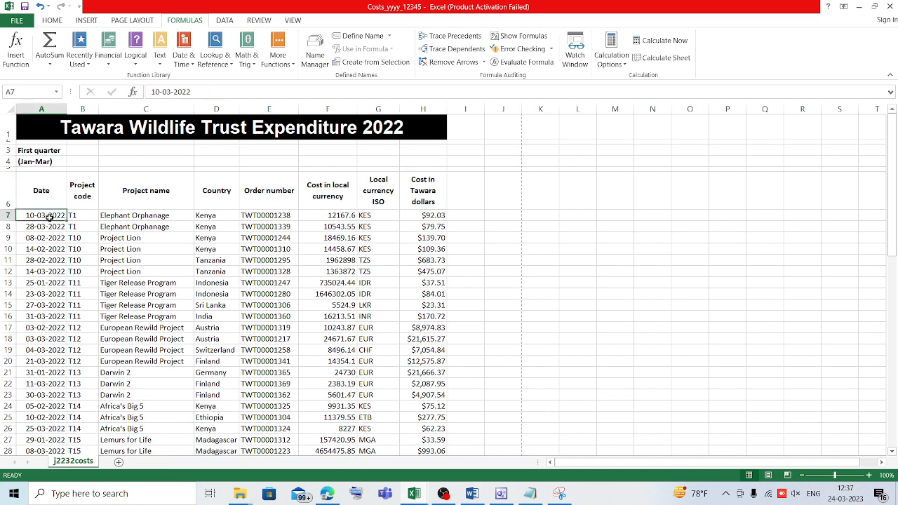
pyautogui.click(53, 22)
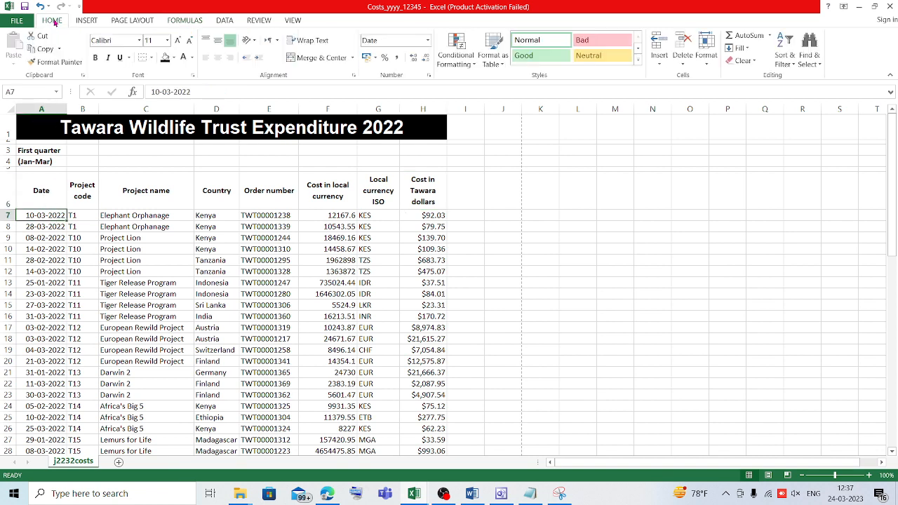
pyautogui.click(783, 56)
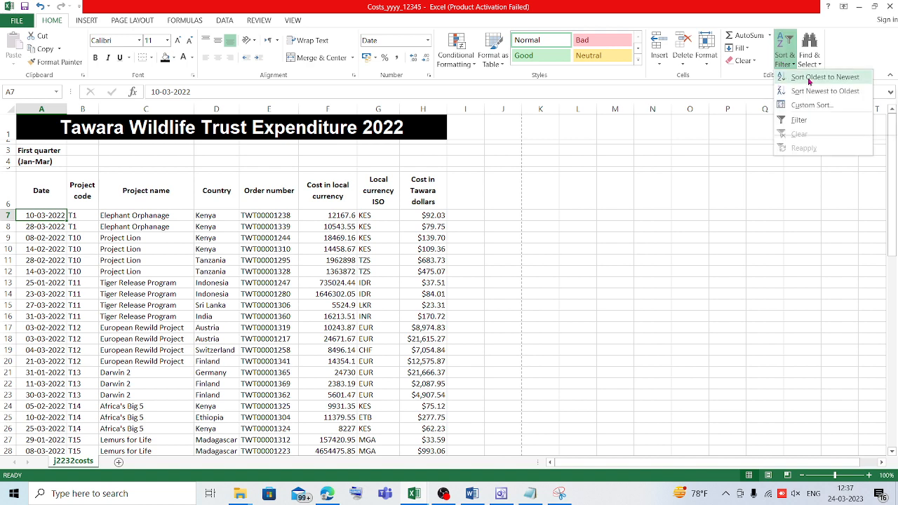
pyautogui.click(808, 81)
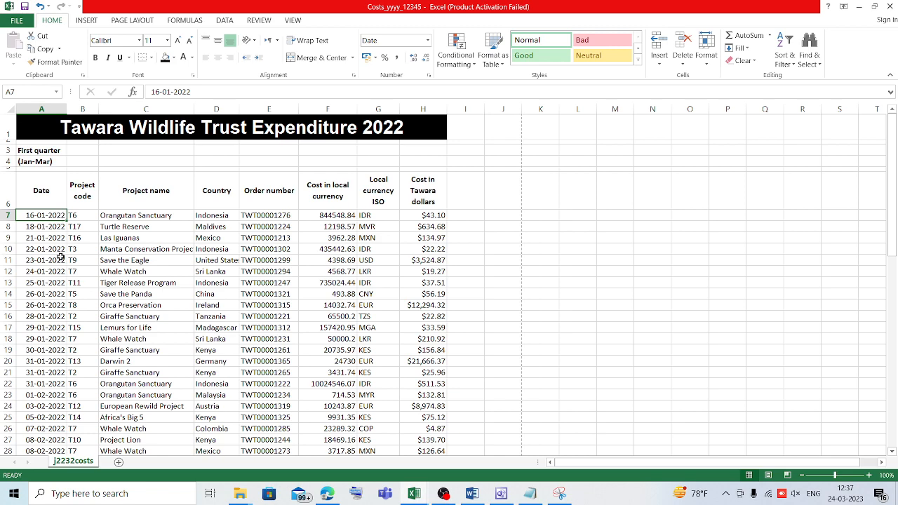
pyautogui.scroll(-18, 48, 366)
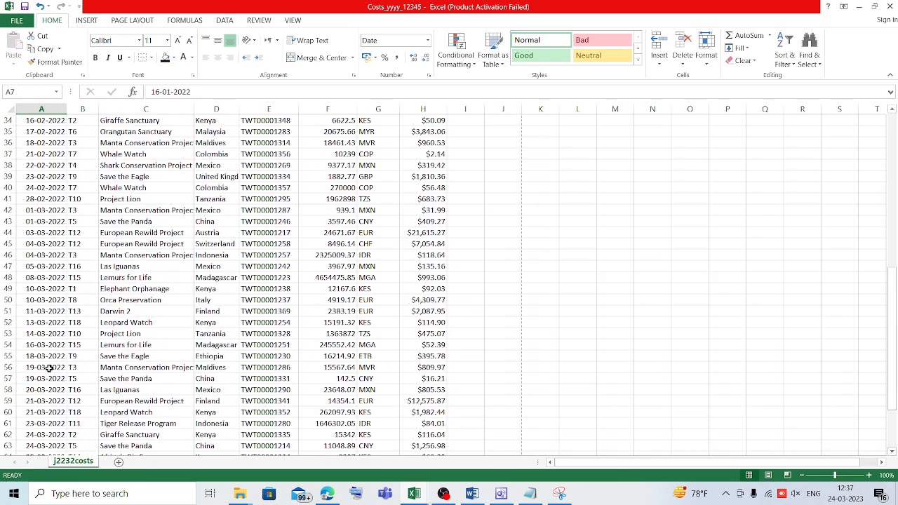
pyautogui.scroll(20, 50, 364)
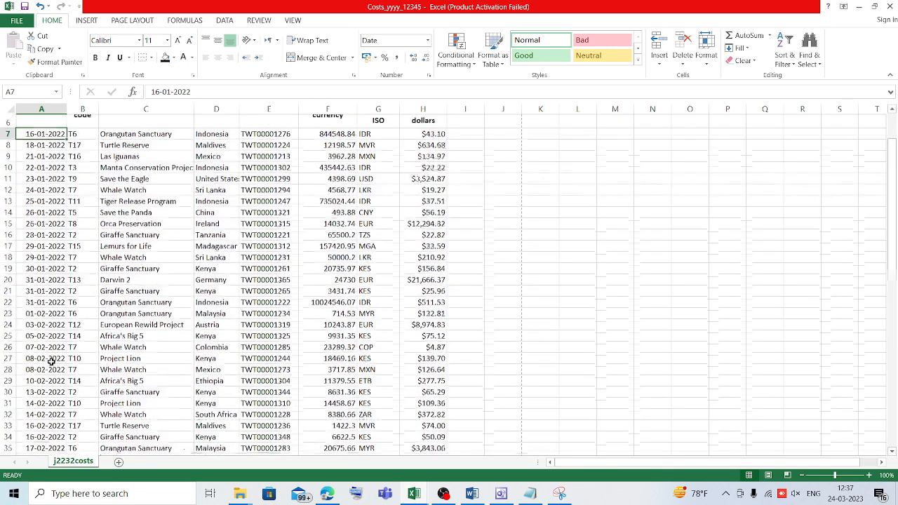
# - Underline the question paper's step 13 instruction about extracting the Indonesia or Malaysia data and return to the costs sheet
pyautogui.click(327, 494)
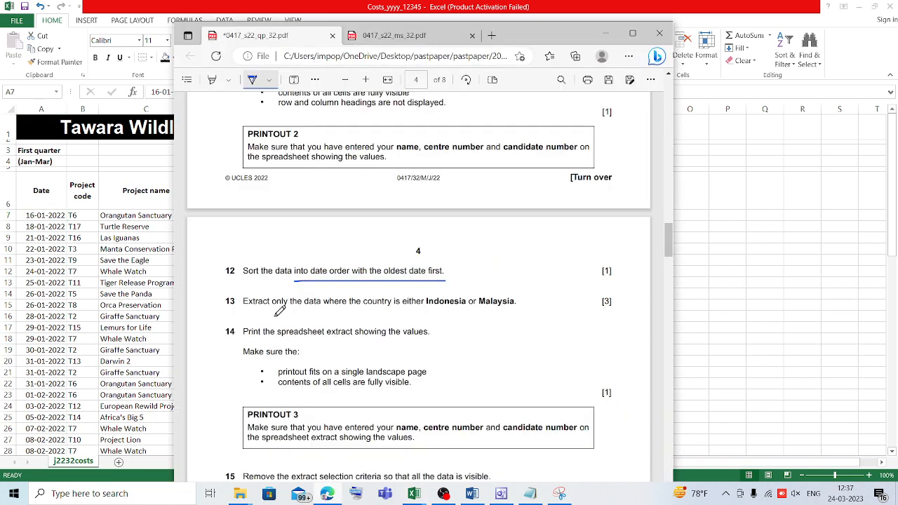
pyautogui.moveTo(273, 311); pyautogui.dragTo(514, 314)
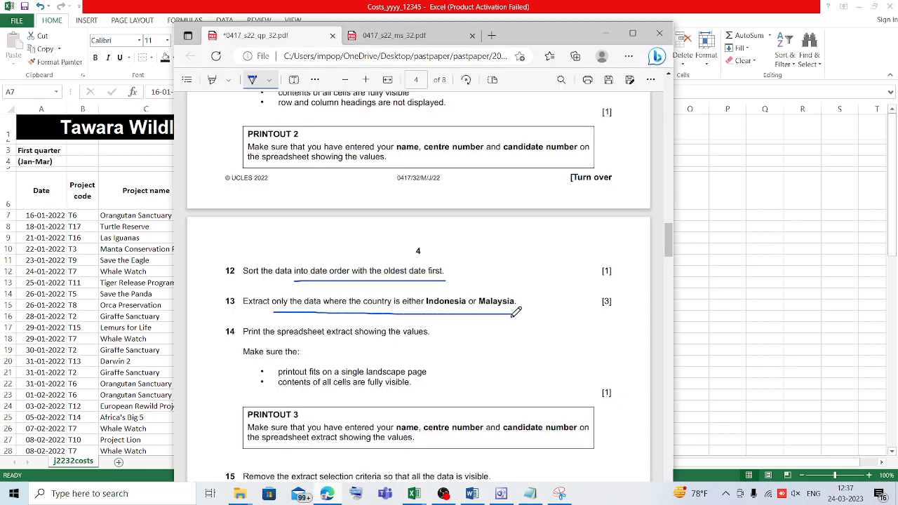
pyautogui.click(606, 33)
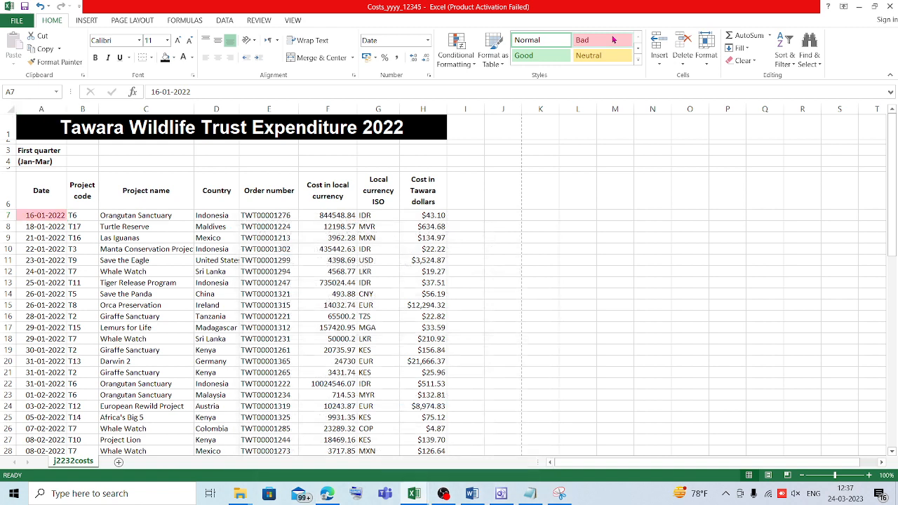
# - Add filters to the heading row of the costs data
pyautogui.click(220, 215)
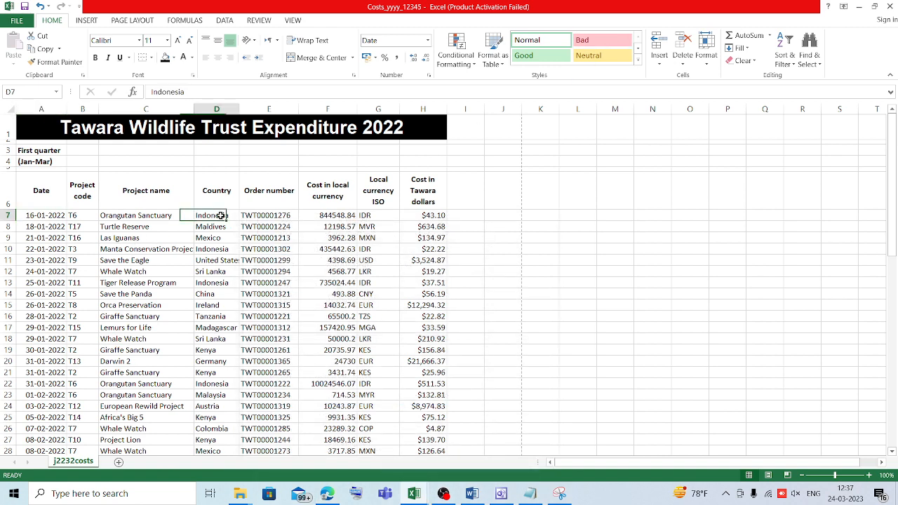
pyautogui.click(785, 59)
pyautogui.click(810, 120)
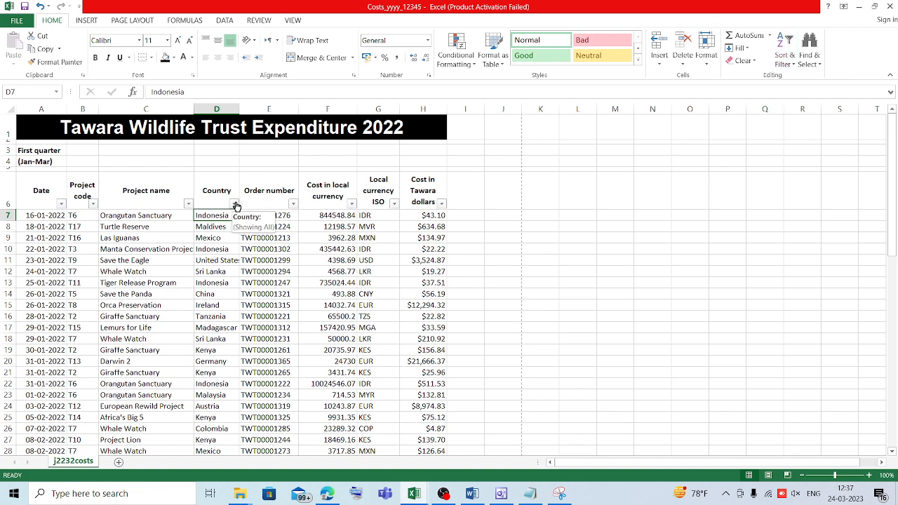
# - Filter the Country column to show only the Indonesia and Malaysia rows
pyautogui.click(235, 203)
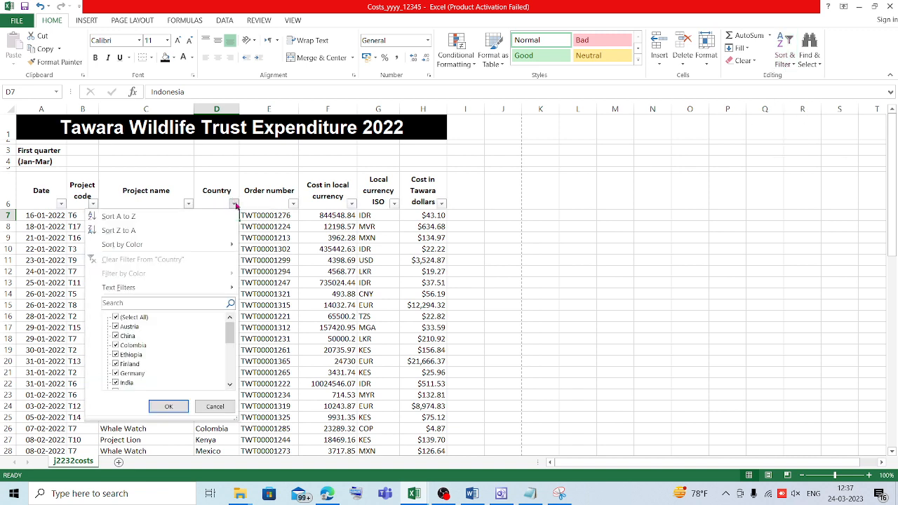
pyautogui.click(116, 318)
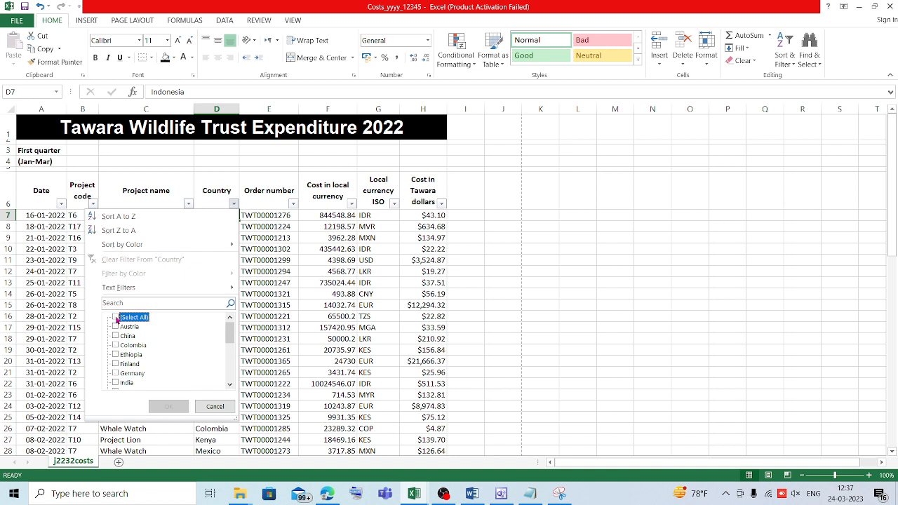
pyautogui.click(230, 385)
pyautogui.click(230, 385)
pyautogui.click(230, 385)
pyautogui.click(230, 385)
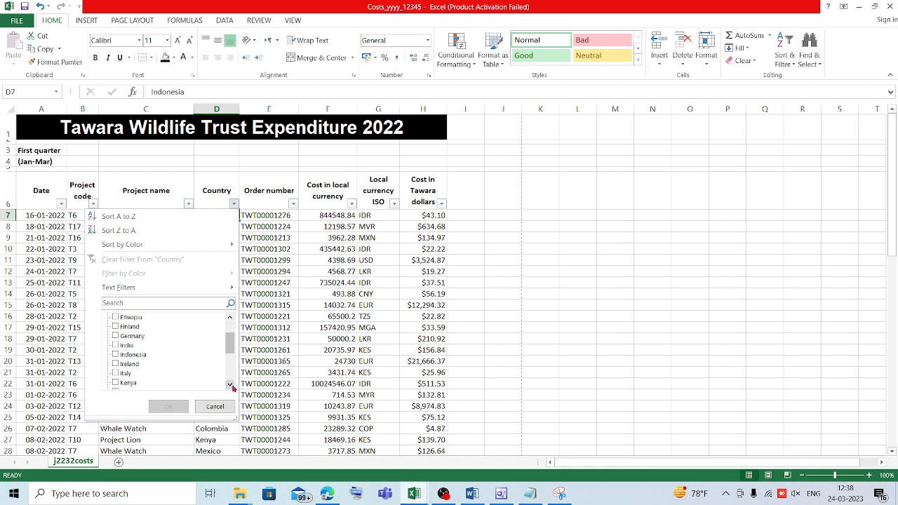
pyautogui.click(115, 355)
pyautogui.click(228, 385)
pyautogui.click(228, 386)
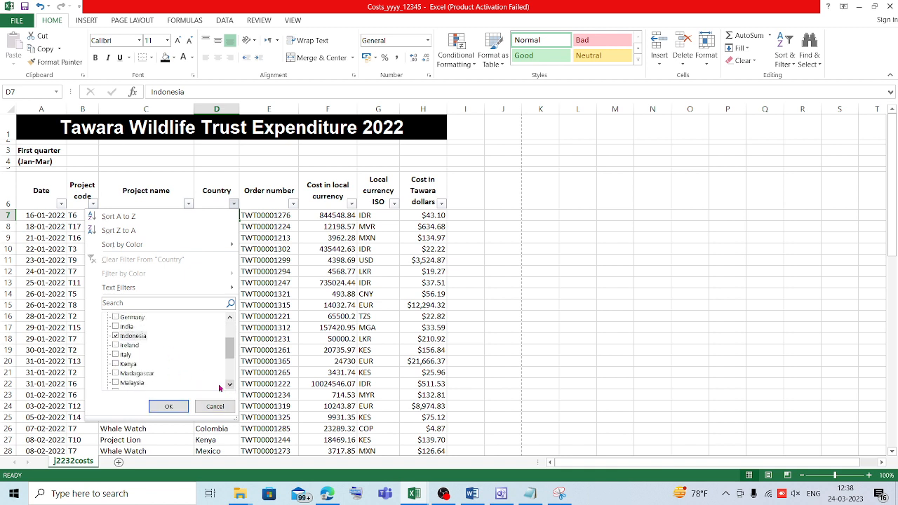
pyautogui.click(117, 383)
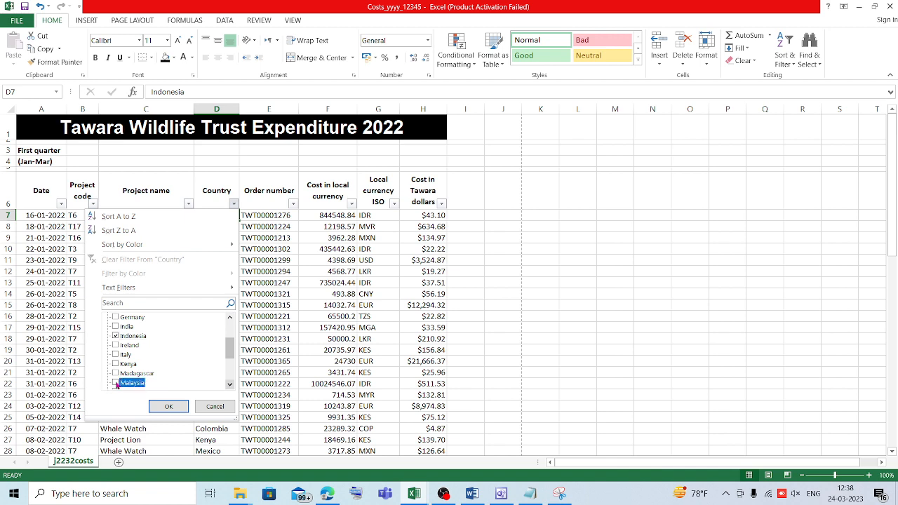
pyautogui.click(169, 406)
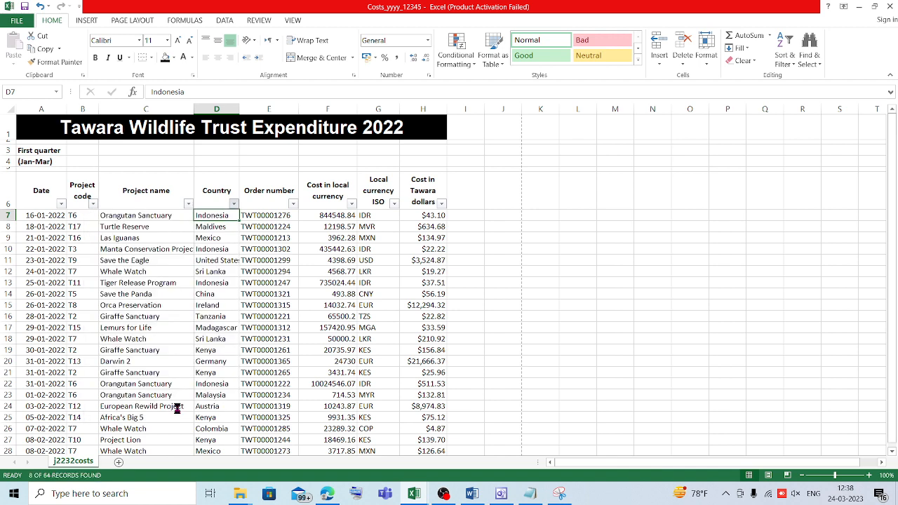
# - Read the question paper's step 14 printing requirements and preview the printout of the filtered costs extract
pyautogui.click(328, 495)
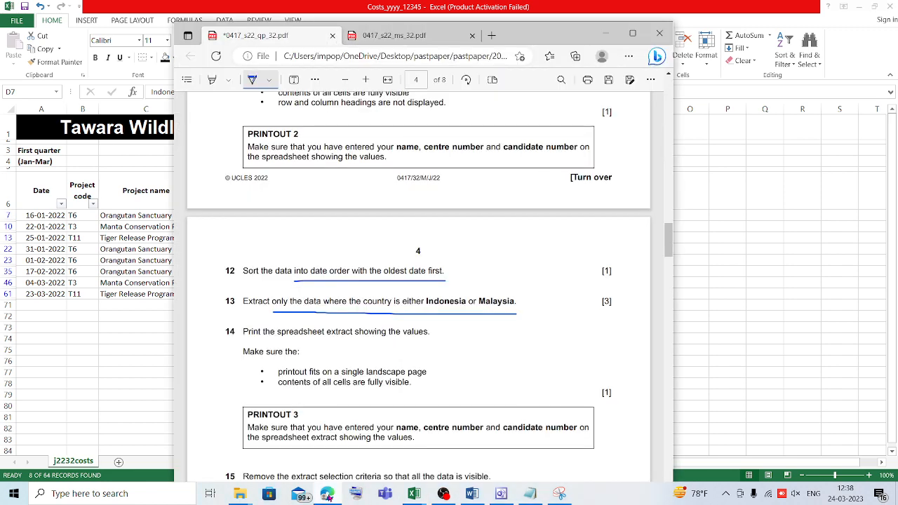
pyautogui.click(328, 495)
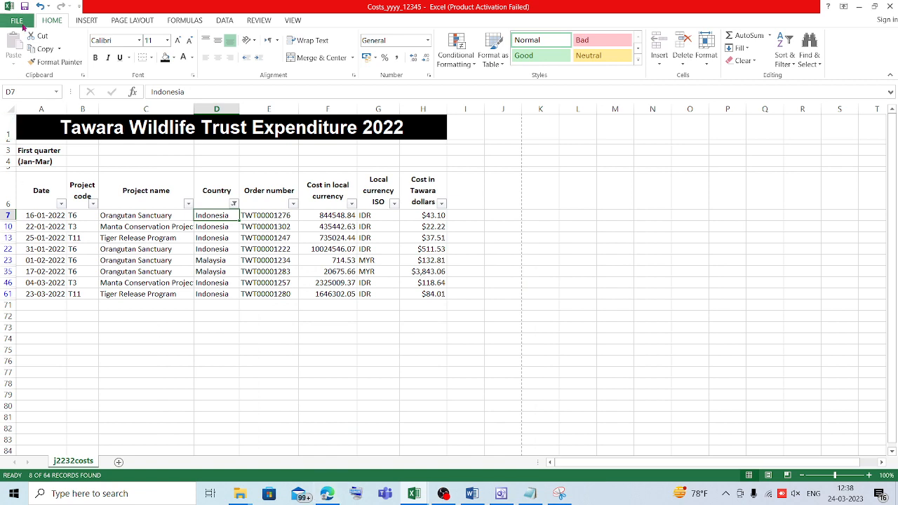
pyautogui.click(21, 23)
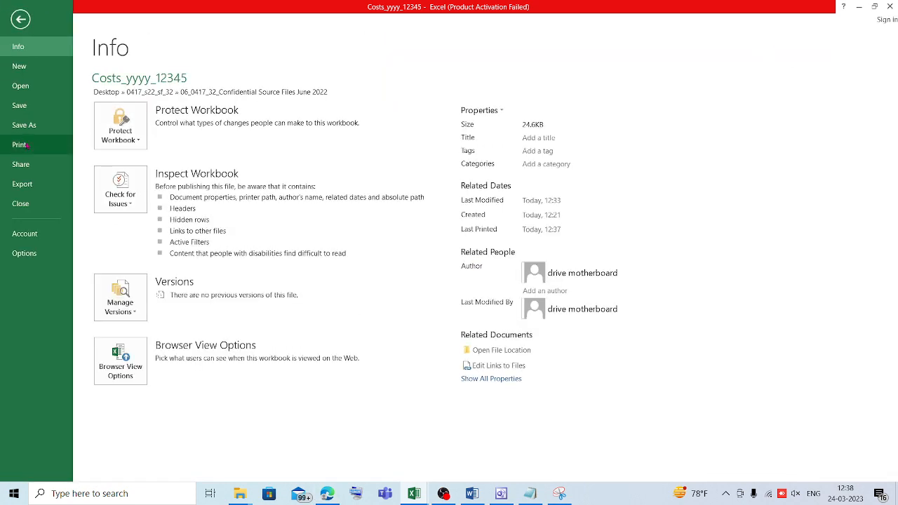
pyautogui.click(21, 144)
pyautogui.click(327, 495)
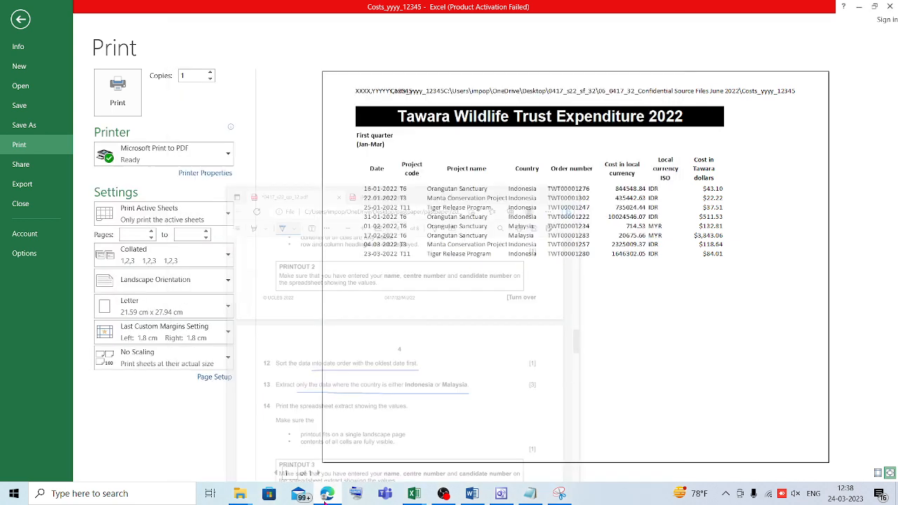
pyautogui.click(327, 494)
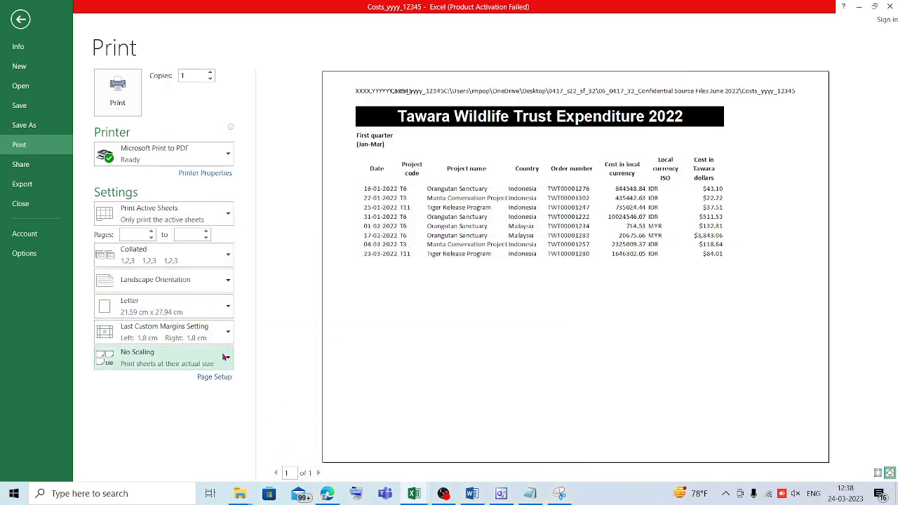
# - Review the extract's page setup against step 14, view the available printers and return to the costs sheet
pyautogui.click(219, 378)
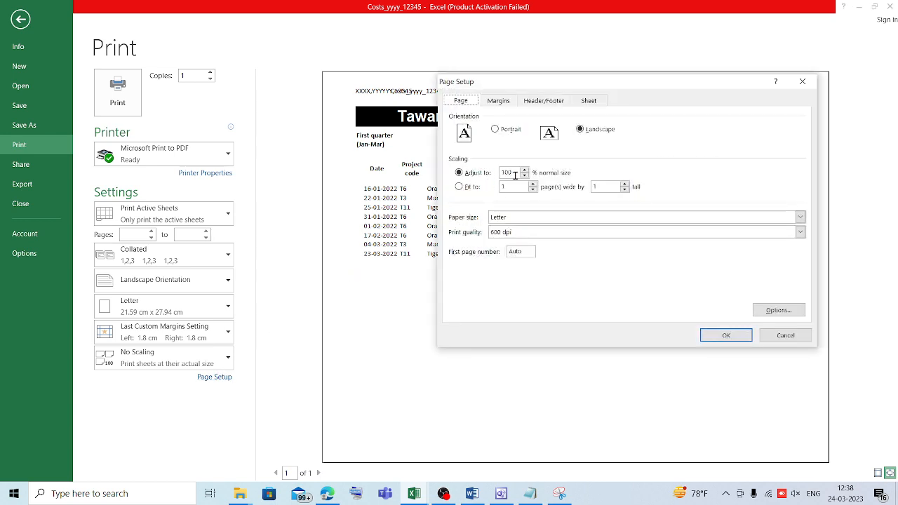
pyautogui.click(329, 495)
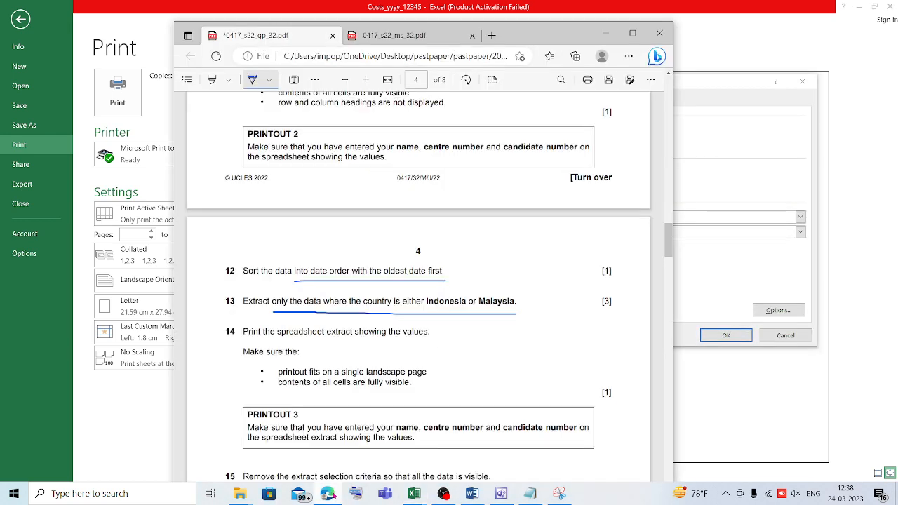
pyautogui.click(329, 495)
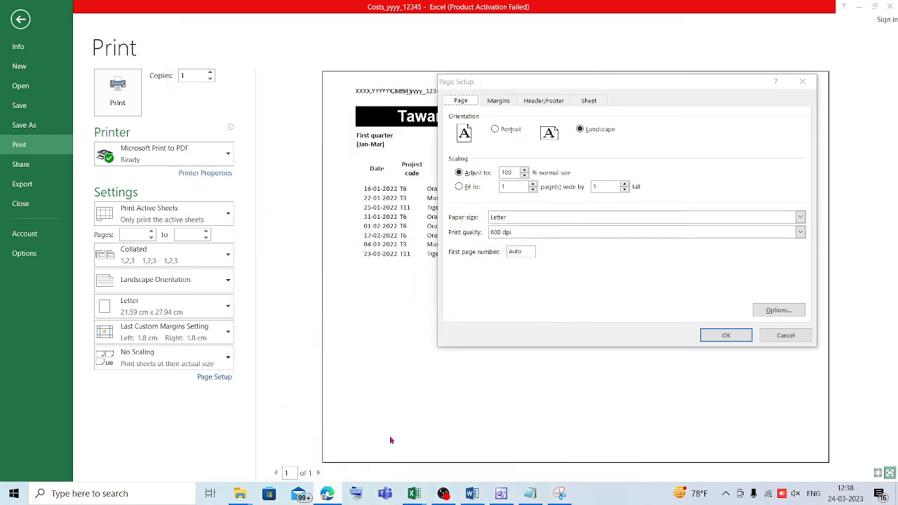
pyautogui.click(723, 336)
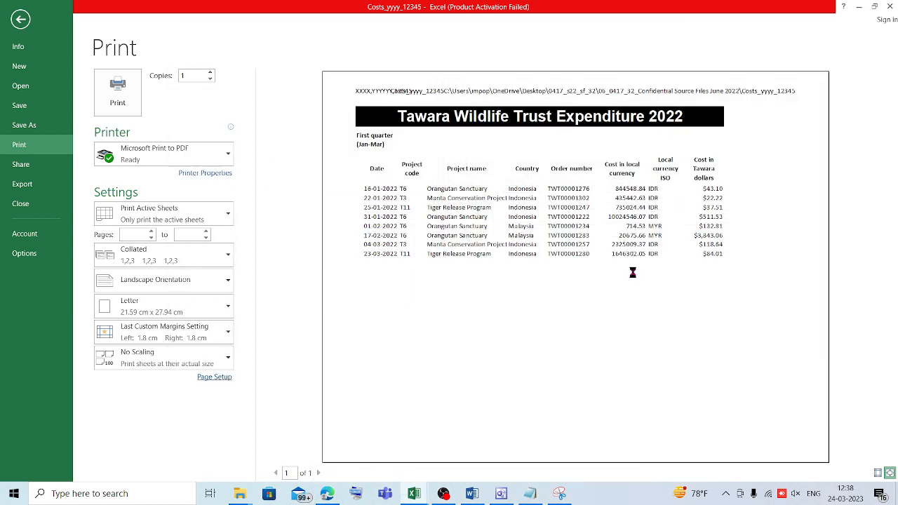
pyautogui.click(173, 148)
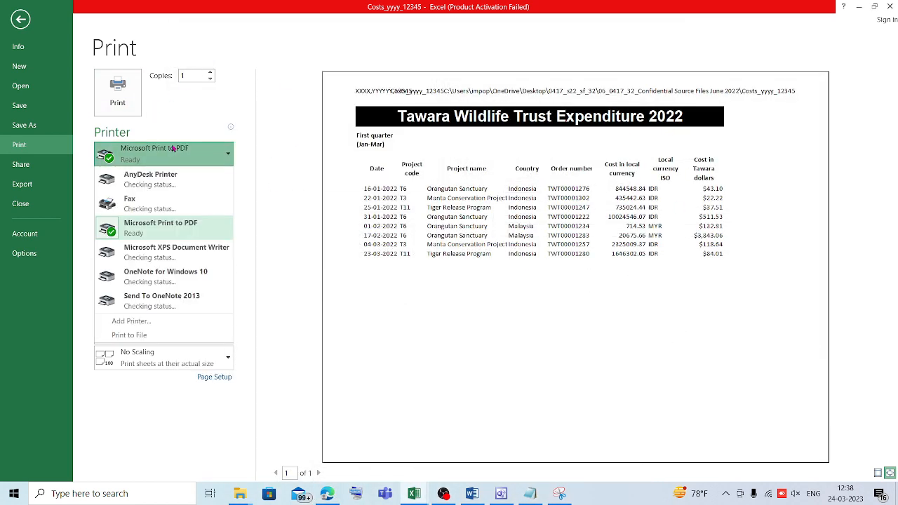
pyautogui.click(162, 106)
pyautogui.click(21, 19)
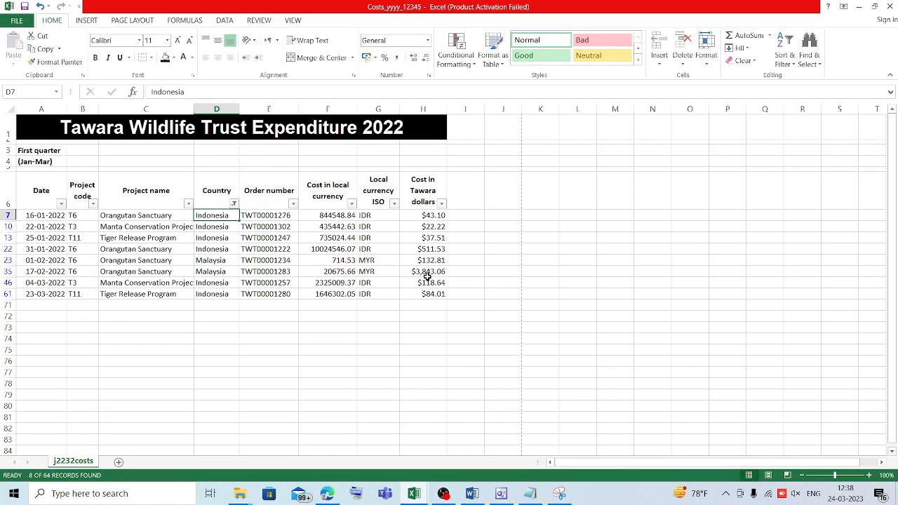
# - Underline the step 15 instructions about making all data visible and sorting by ascending country, and return to the costs sheet
pyautogui.click(329, 492)
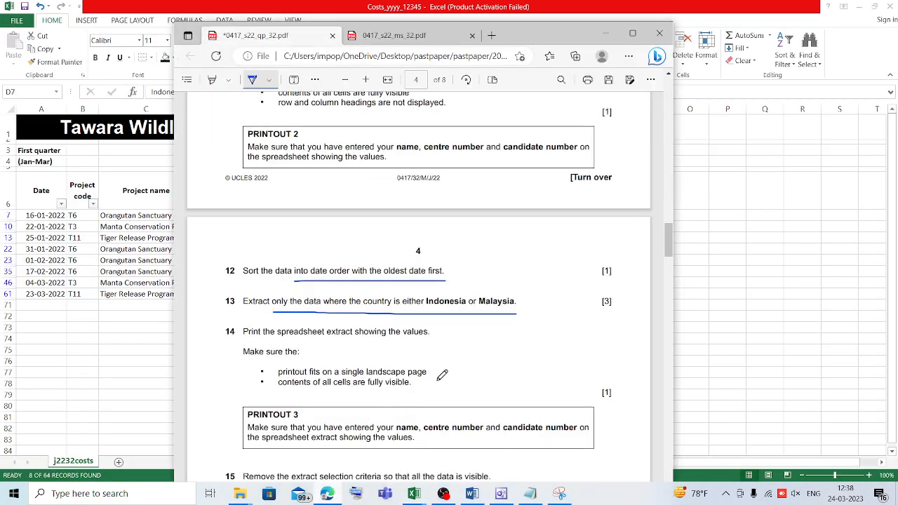
pyautogui.scroll(-1, 442, 375)
pyautogui.scroll(-2, 442, 376)
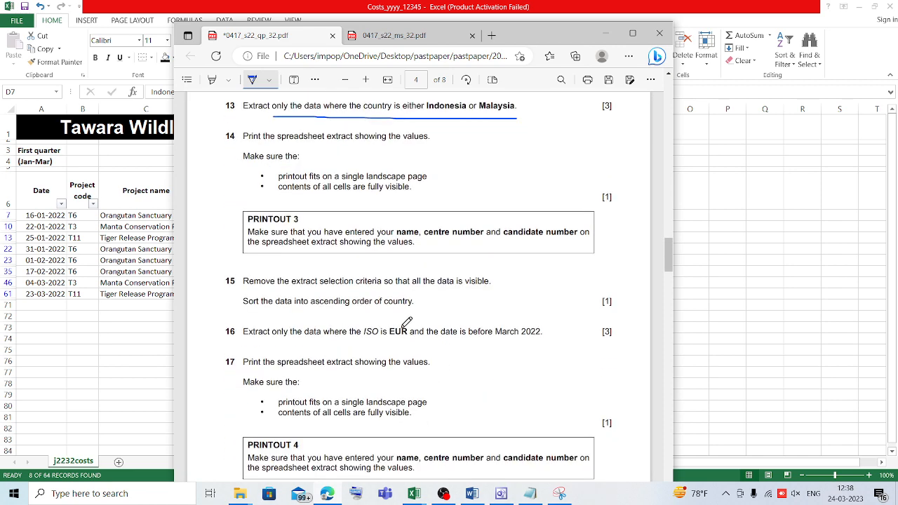
pyautogui.moveTo(395, 285); pyautogui.dragTo(490, 284)
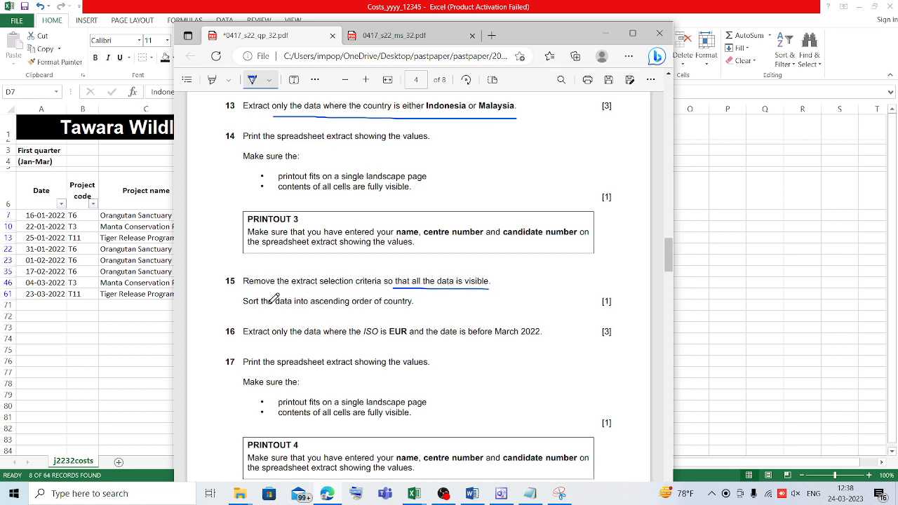
pyautogui.moveTo(272, 309); pyautogui.dragTo(409, 308)
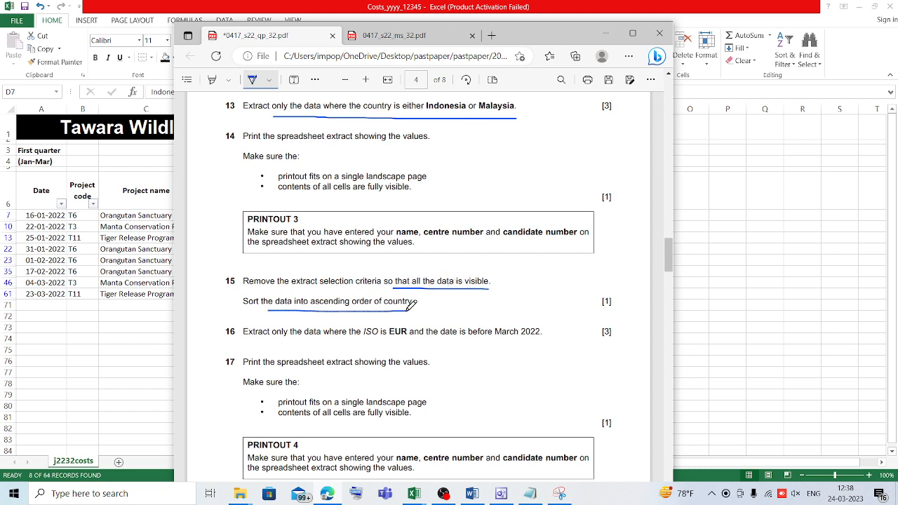
pyautogui.click(735, 276)
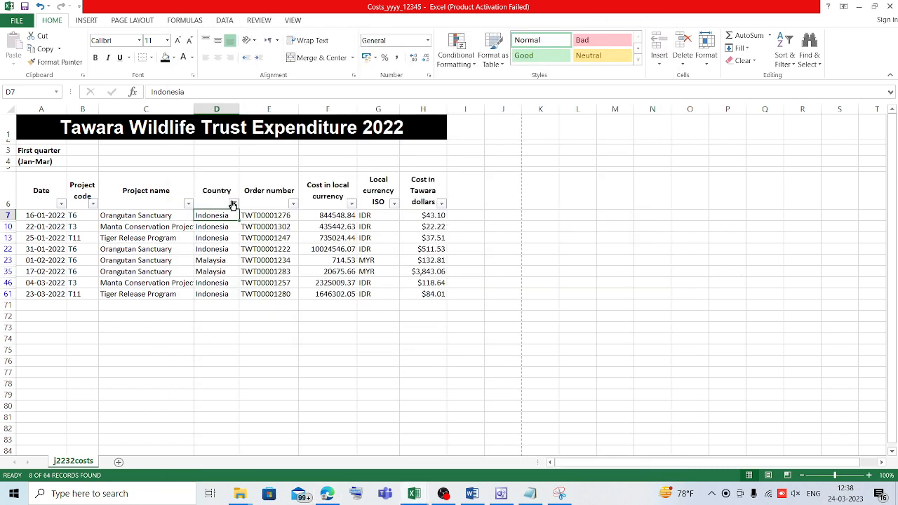
# - Remove the filters from the costs data and check the rows down the sheet
pyautogui.click(780, 63)
pyautogui.click(804, 120)
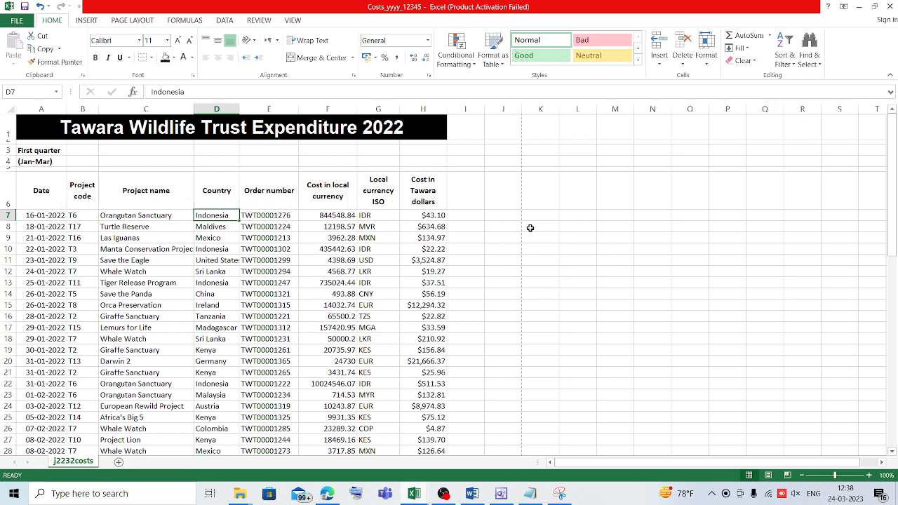
pyautogui.scroll(-8, 438, 286)
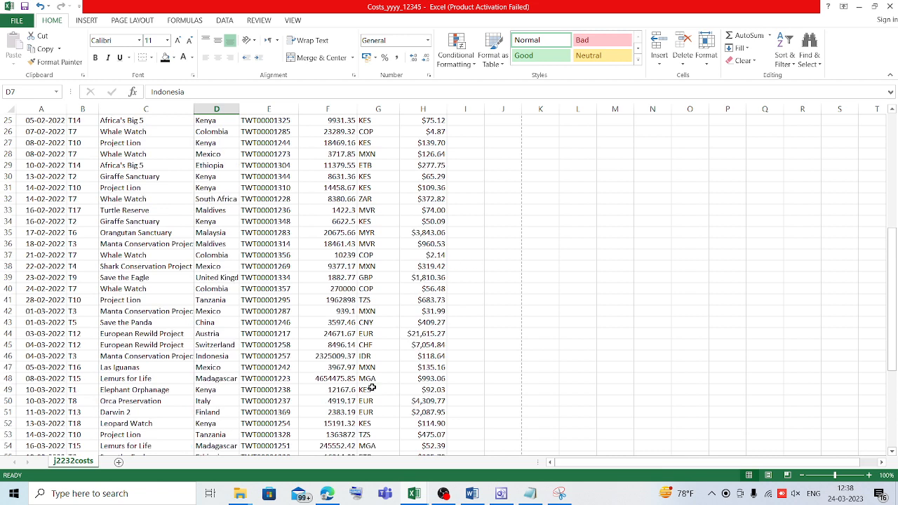
# - Recheck step 15 in the question paper and sort the costs data by Country in ascending order
pyautogui.click(324, 496)
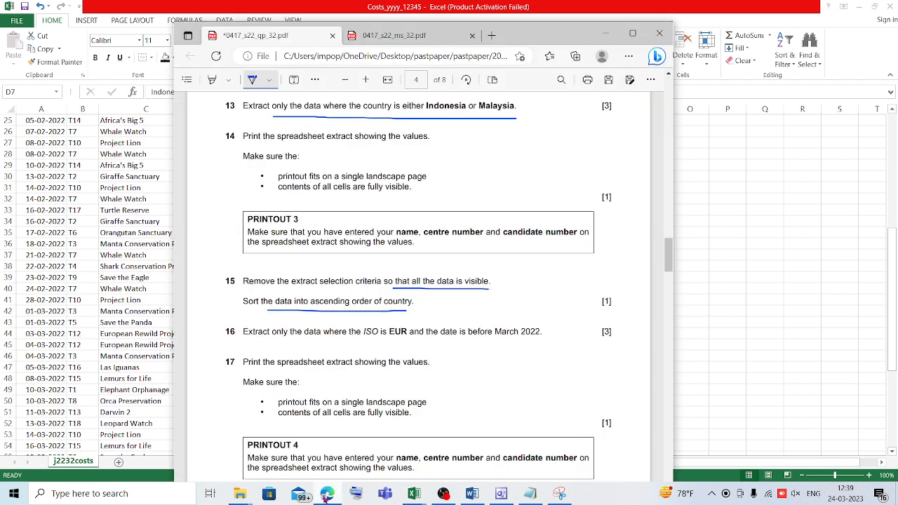
pyautogui.click(414, 494)
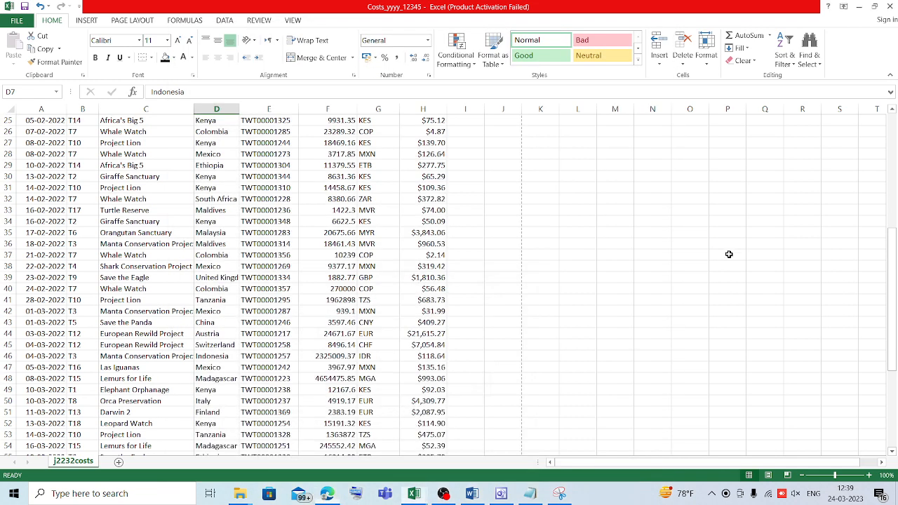
pyautogui.scroll(8, 336, 249)
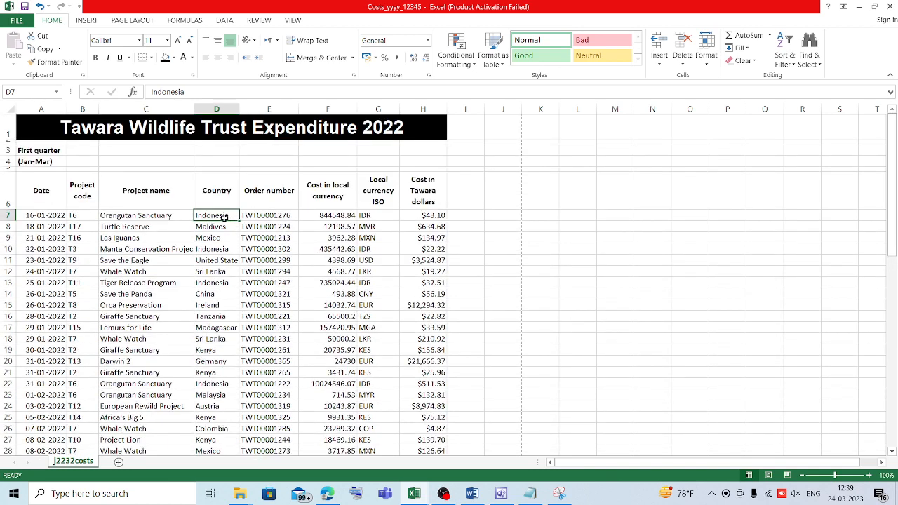
pyautogui.click(787, 64)
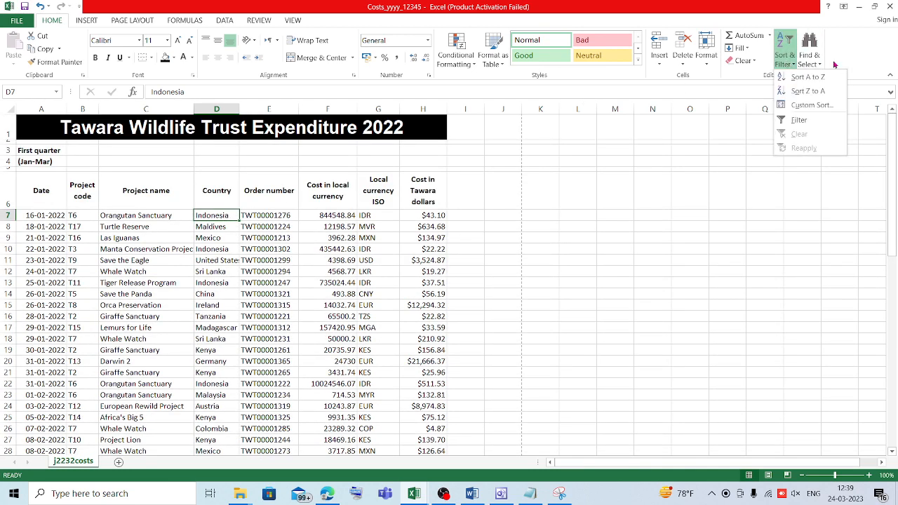
pyautogui.click(789, 77)
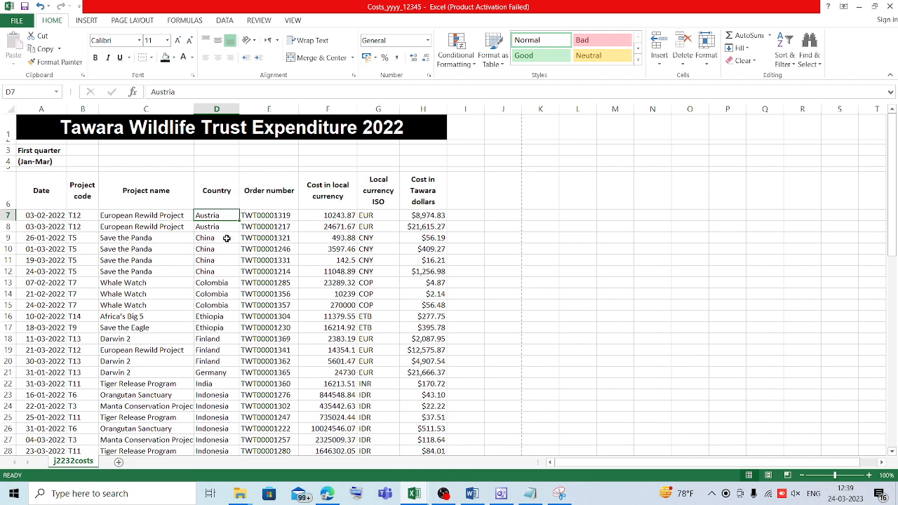
pyautogui.scroll(-3, 227, 353)
# - Underline the step 16 conditions about ISO EUR and dates before March 2022 in the question paper and return to the costs workbook
pyautogui.click(327, 494)
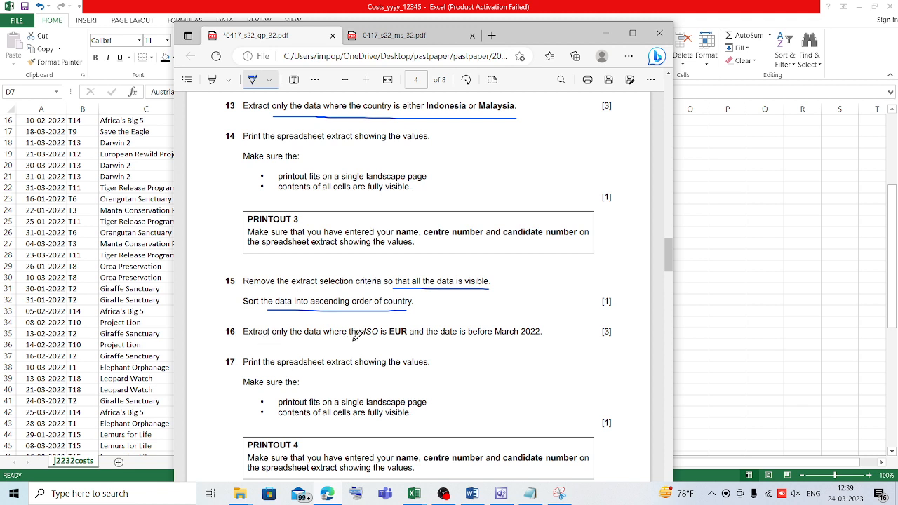
pyautogui.moveTo(358, 341); pyautogui.dragTo(406, 339)
pyautogui.moveTo(448, 342); pyautogui.dragTo(551, 340)
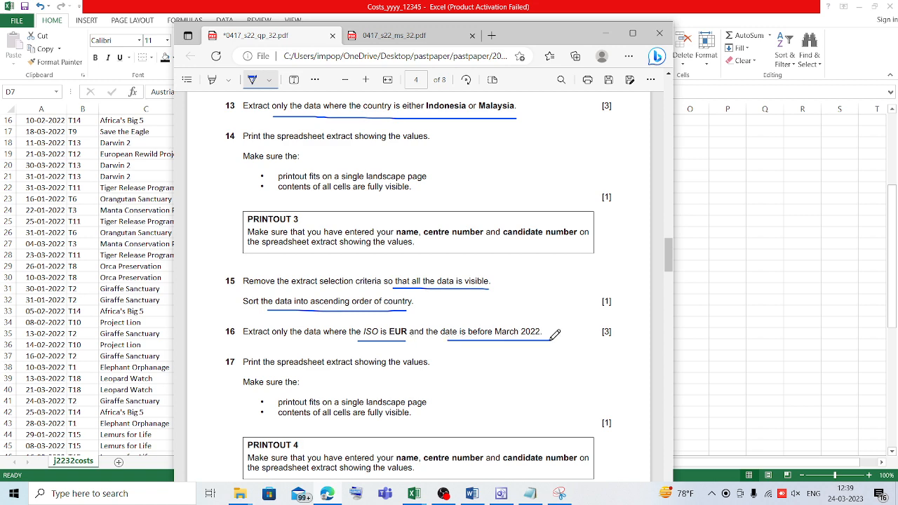
pyautogui.click(607, 35)
# - Turn on filtering for the costs data and define a Local currency ISO text filter where the value equals EUR
pyautogui.scroll(5, 328, 290)
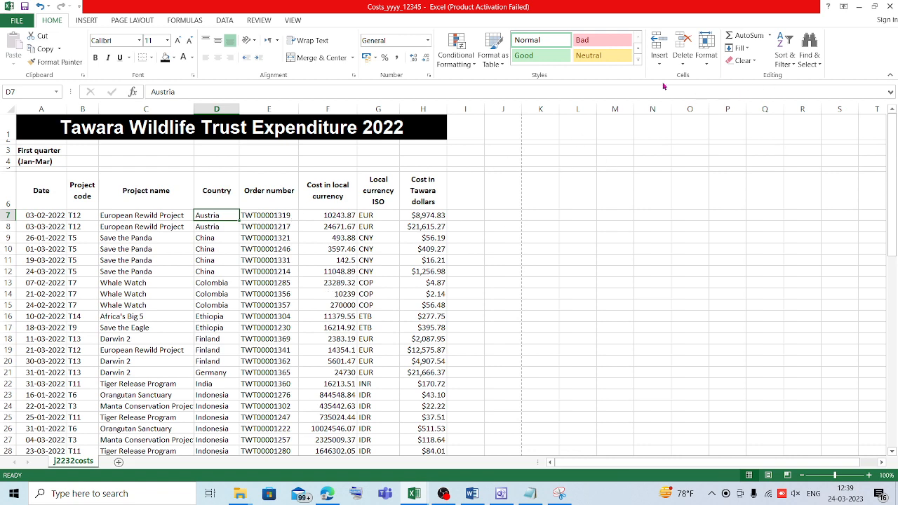
pyautogui.click(784, 55)
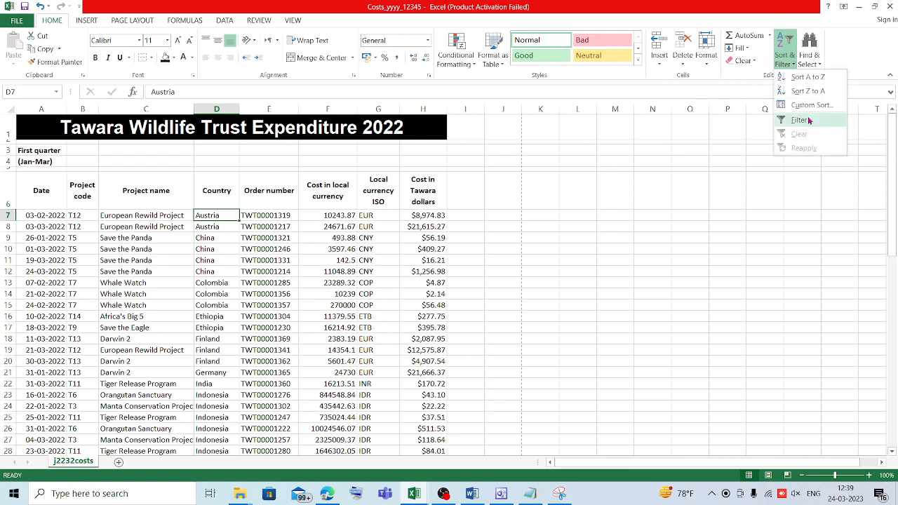
pyautogui.click(801, 120)
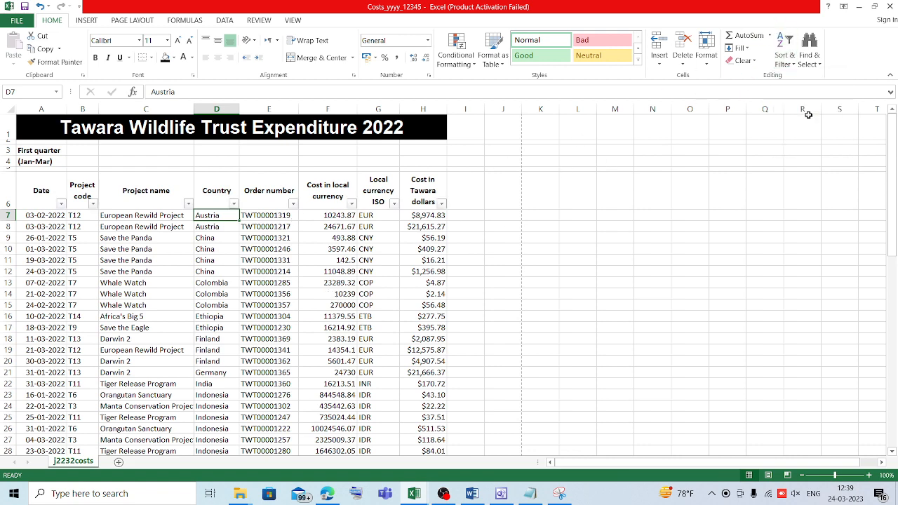
pyautogui.click(394, 204)
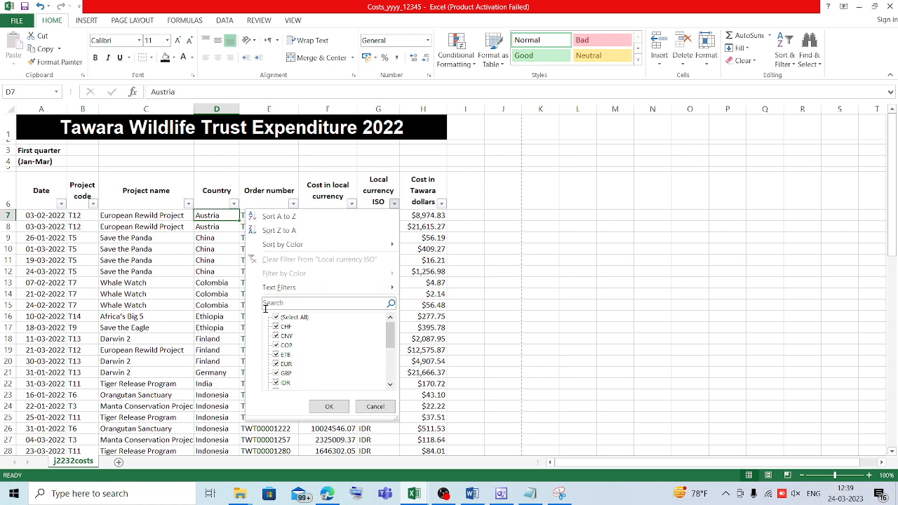
pyautogui.moveTo(295, 289)
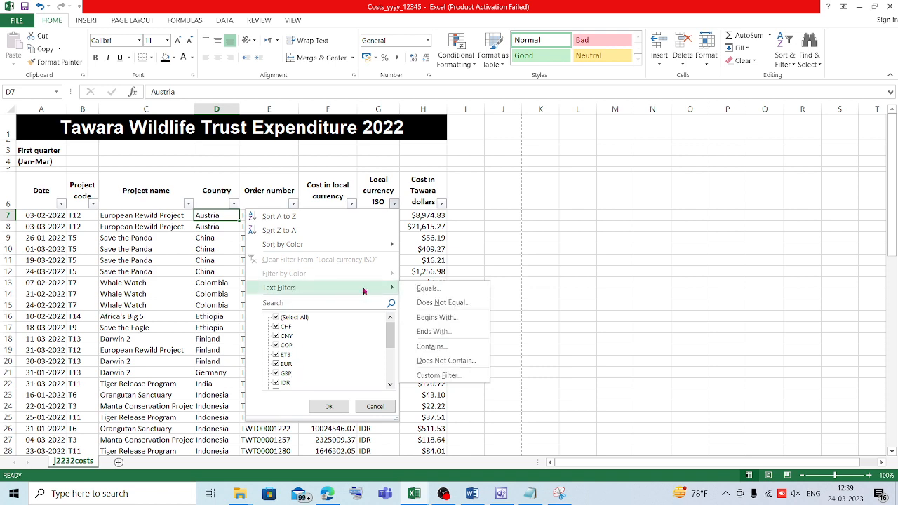
pyautogui.click(425, 288)
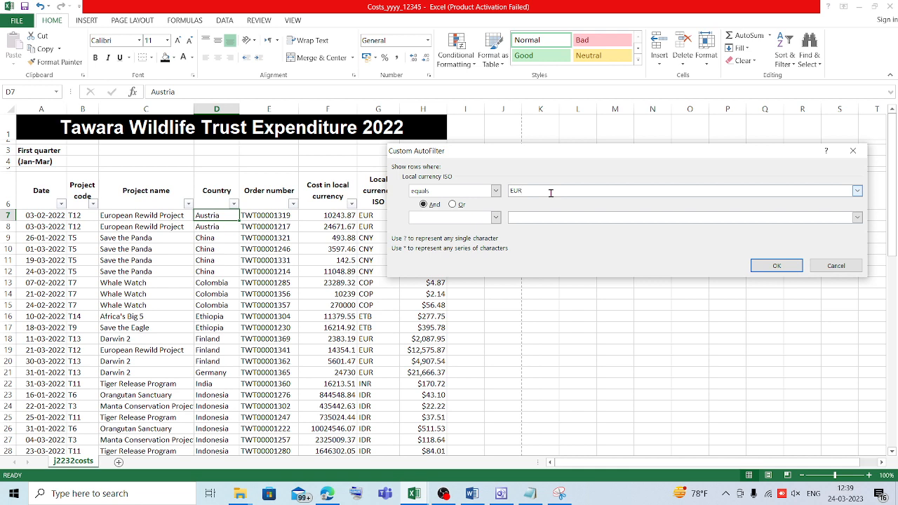
pyautogui.click(496, 217)
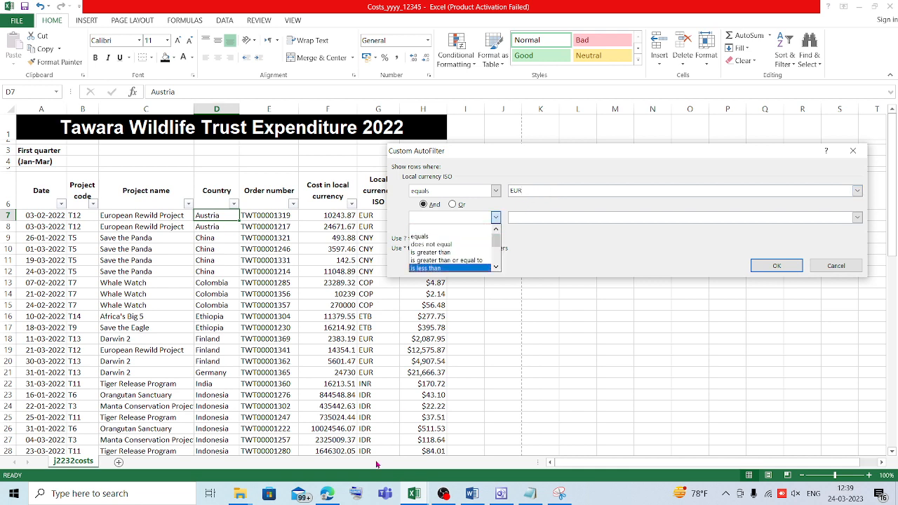
pyautogui.click(328, 494)
pyautogui.click(335, 495)
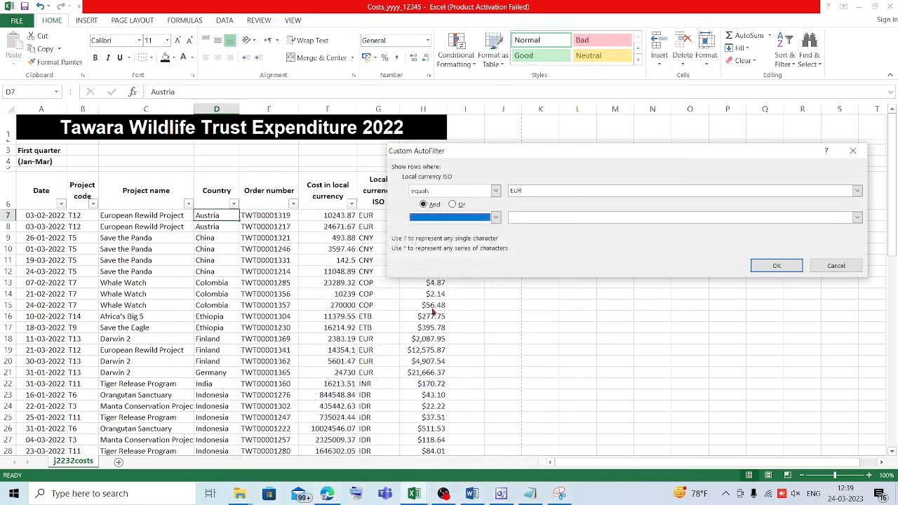
pyautogui.click(496, 218)
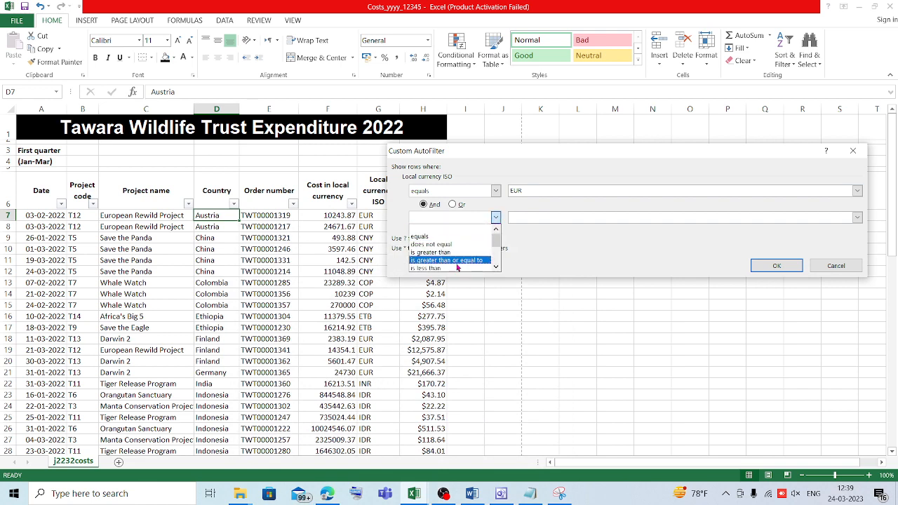
pyautogui.click(328, 494)
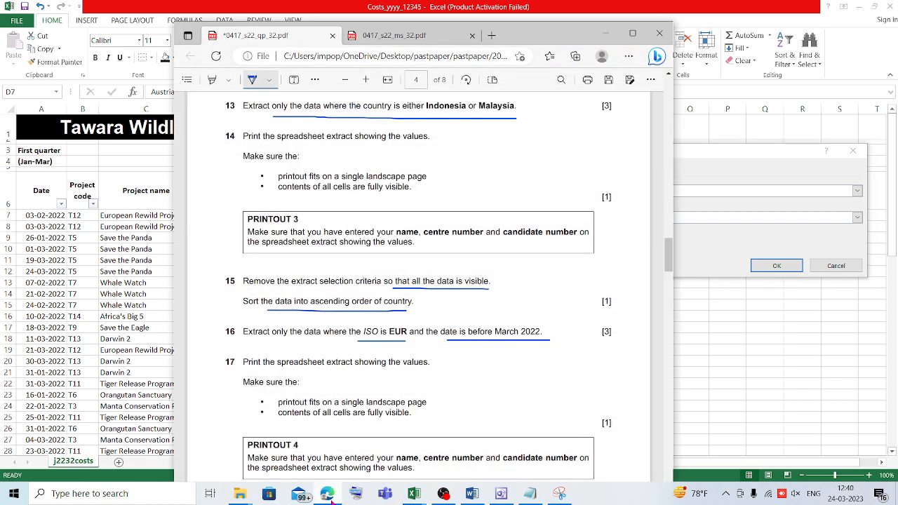
pyautogui.click(330, 494)
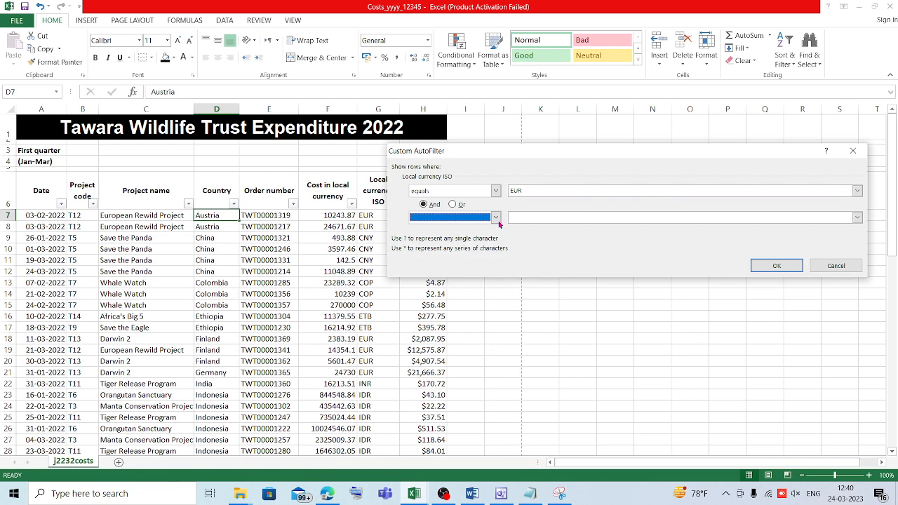
pyautogui.click(496, 218)
pyautogui.click(451, 273)
pyautogui.click(576, 215)
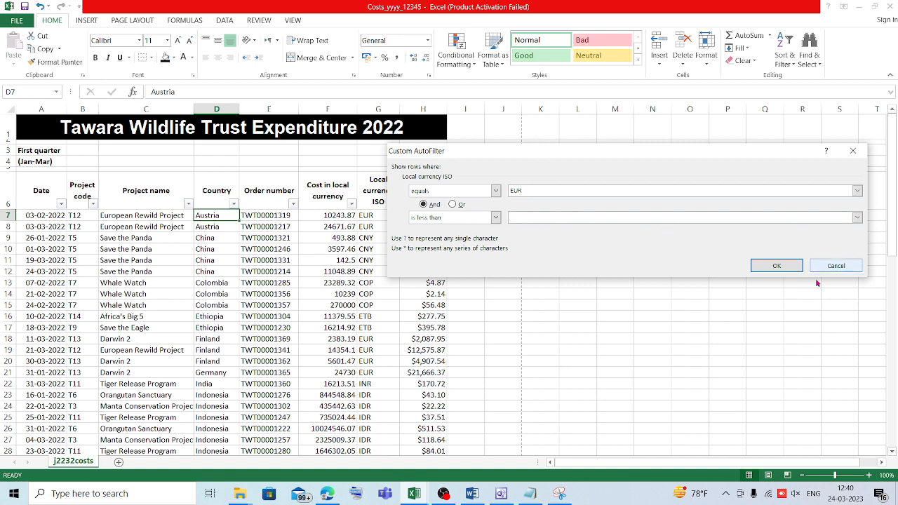
pyautogui.click(496, 218)
pyautogui.scroll(1, 469, 233)
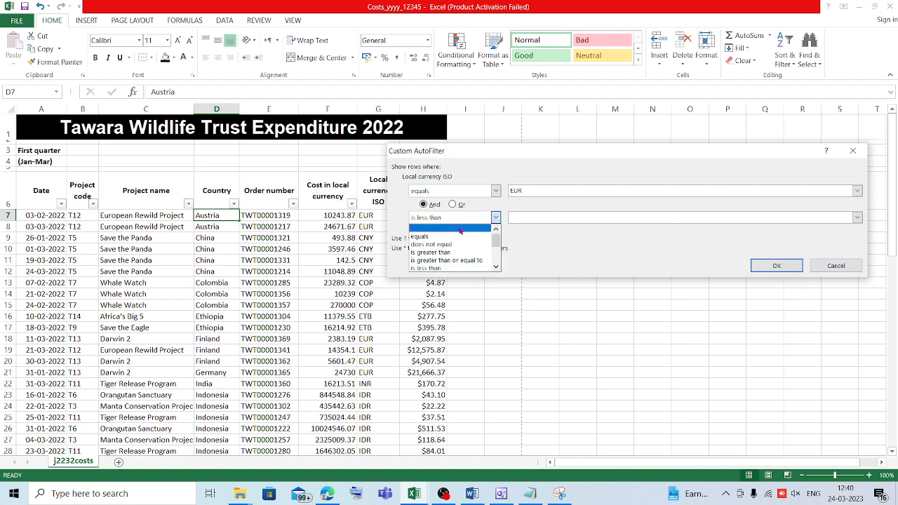
pyautogui.click(462, 230)
# - Apply the EUR currency filter and filter the Date column to exclude March
pyautogui.click(773, 267)
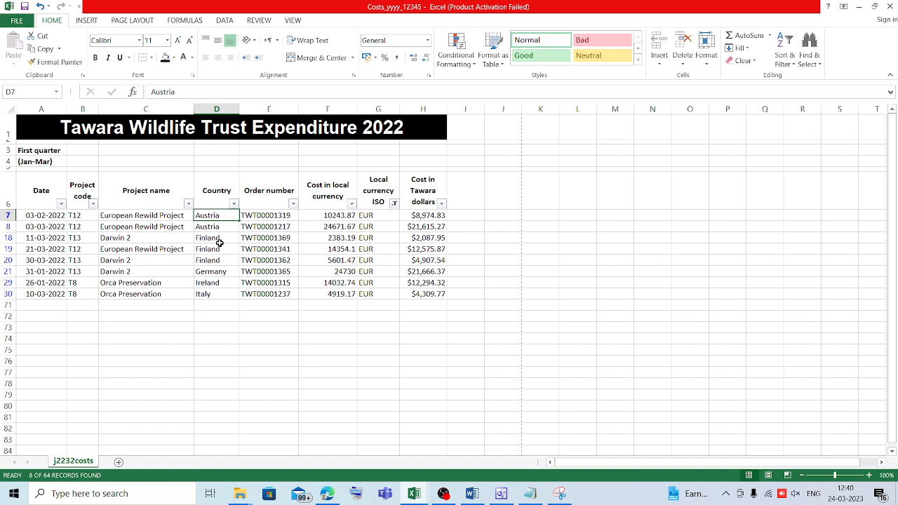
pyautogui.click(62, 204)
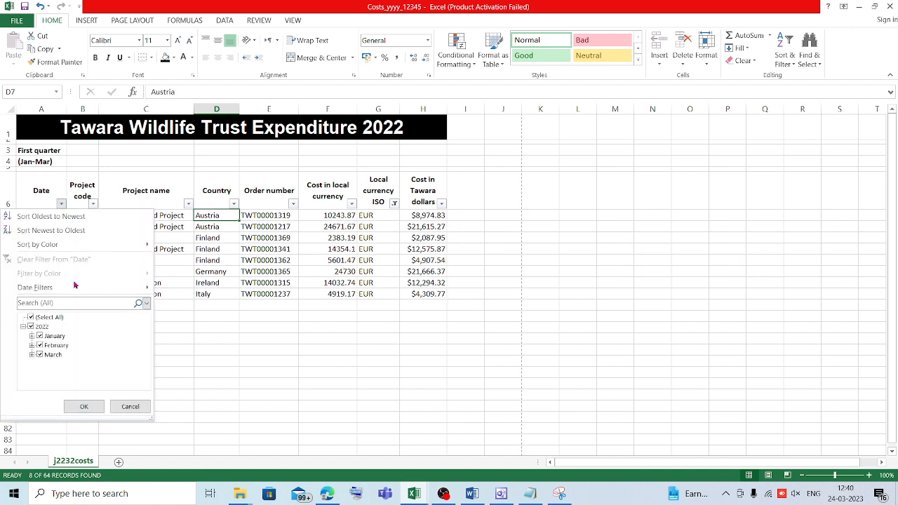
pyautogui.click(40, 355)
pyautogui.click(89, 406)
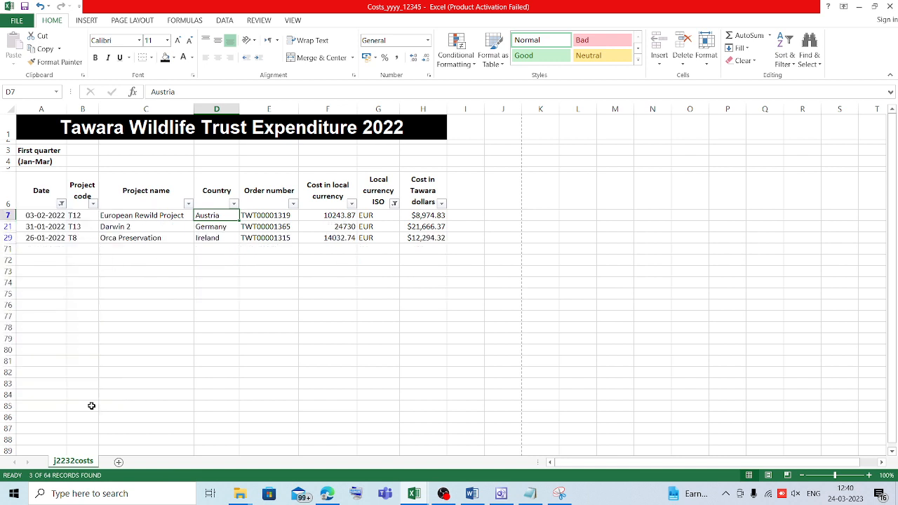
# - Read the step 17 printout requirements in the question paper and return to the costs workbook
pyautogui.click(327, 494)
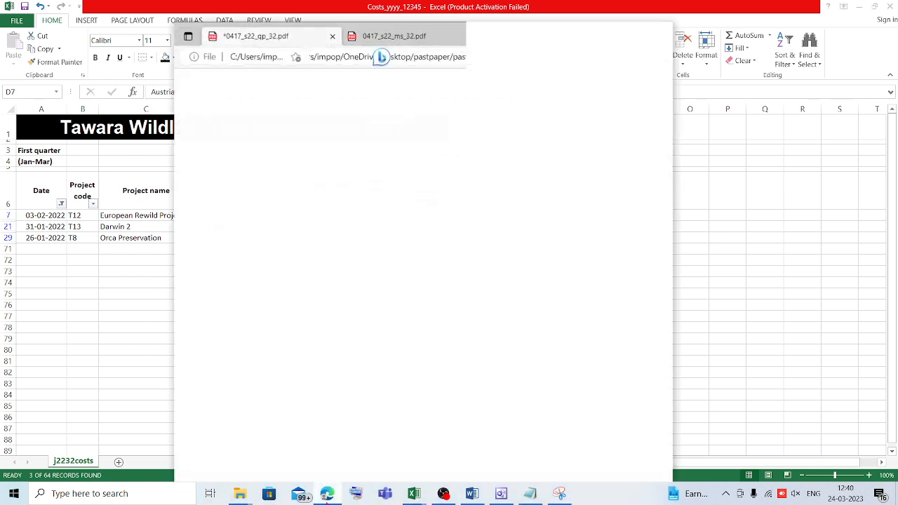
pyautogui.scroll(-3, 417, 374)
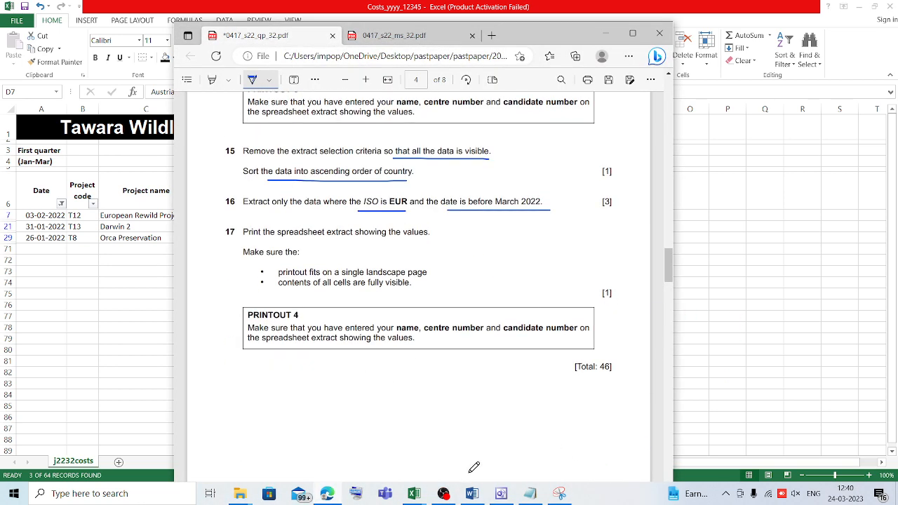
pyautogui.moveTo(419, 495)
pyautogui.click(544, 436)
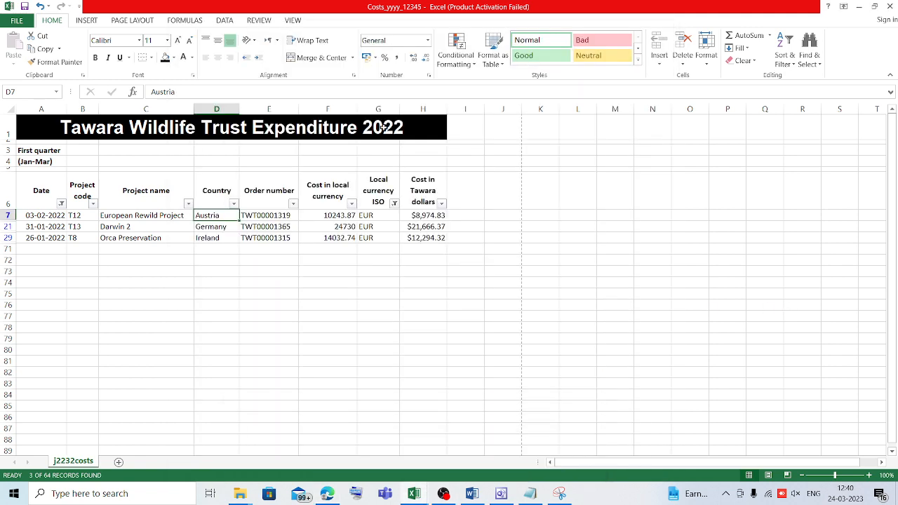
# - Review the print preview and page setup of the filtered EUR extract, and return to the sheet
pyautogui.click(15, 20)
pyautogui.click(31, 147)
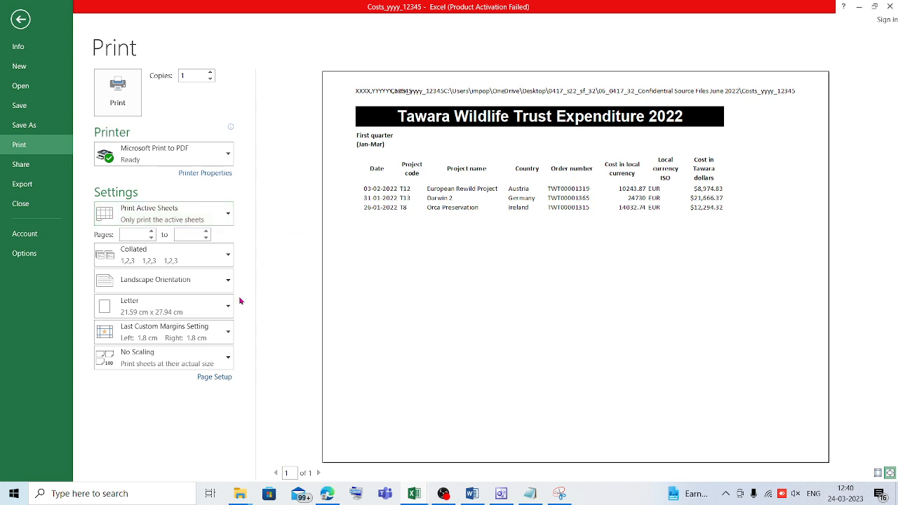
pyautogui.click(211, 377)
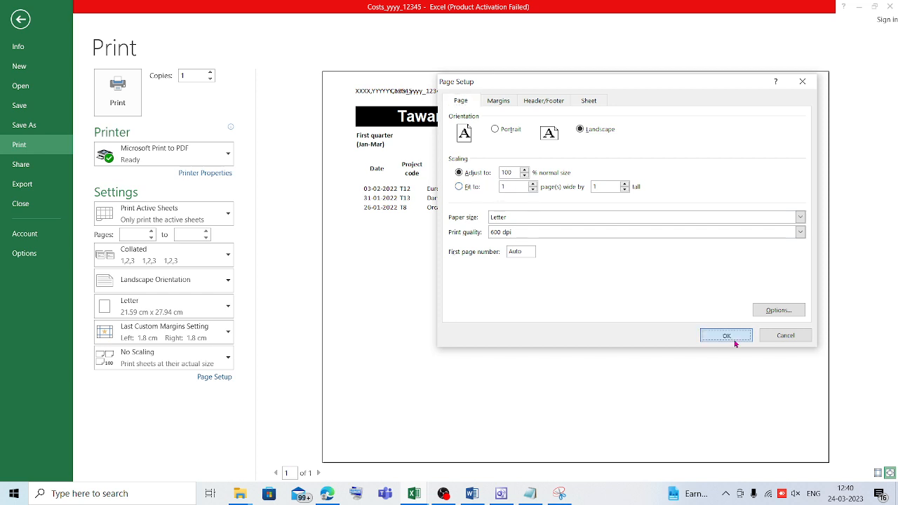
pyautogui.click(731, 336)
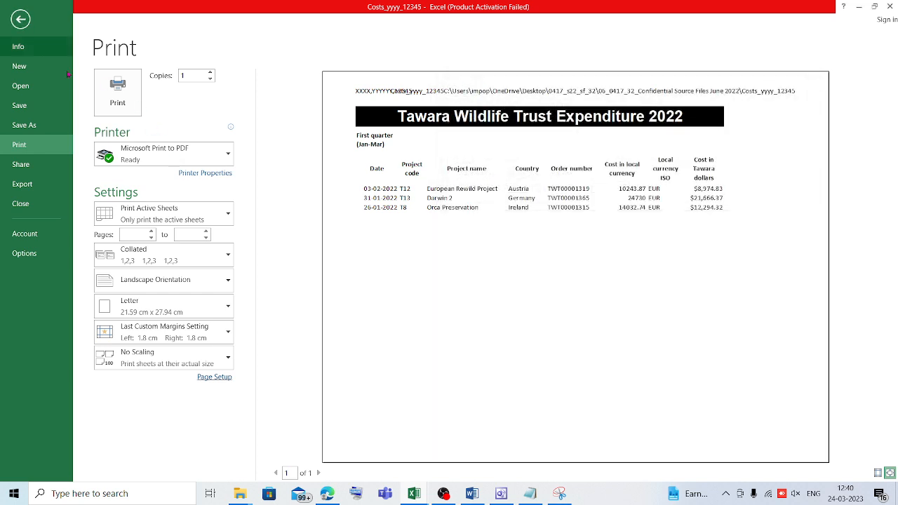
pyautogui.click(20, 19)
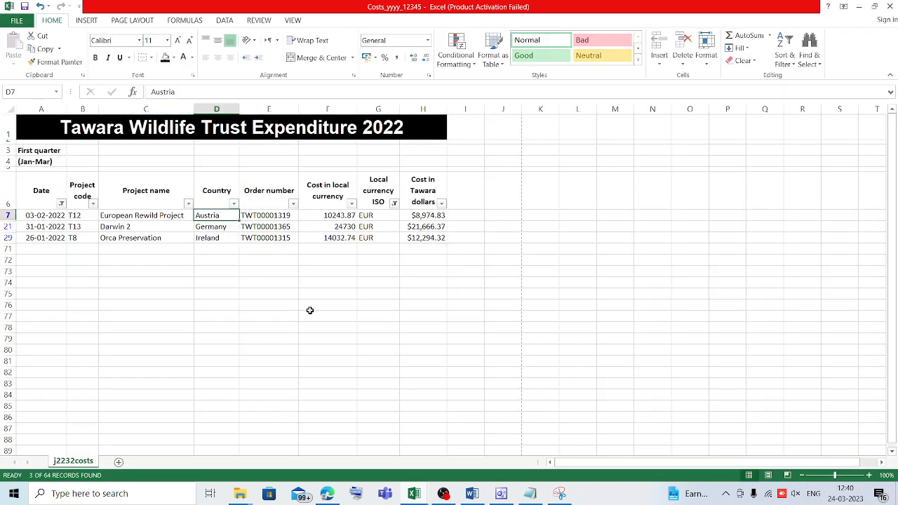
# - Switch to the question paper in the browser and underline the total mark at the end of Task 2
pyautogui.click(327, 493)
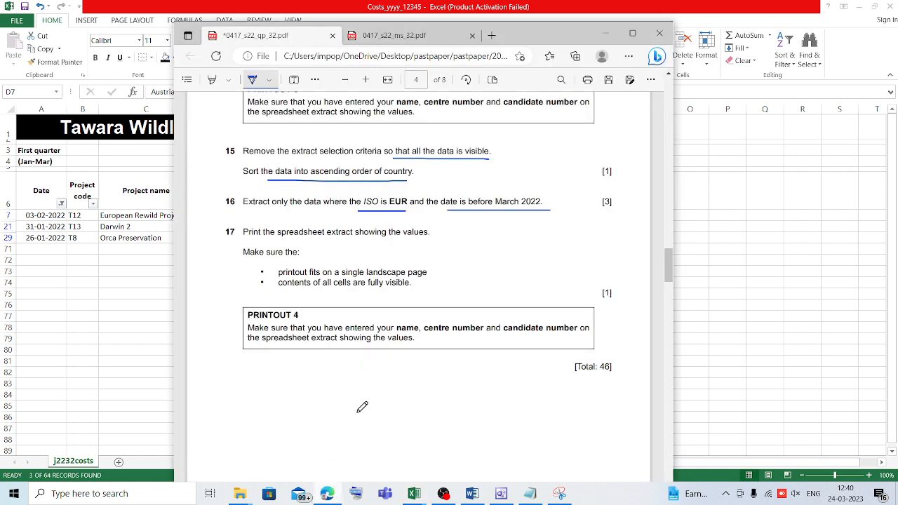
pyautogui.scroll(-3, 361, 407)
pyautogui.scroll(2, 362, 407)
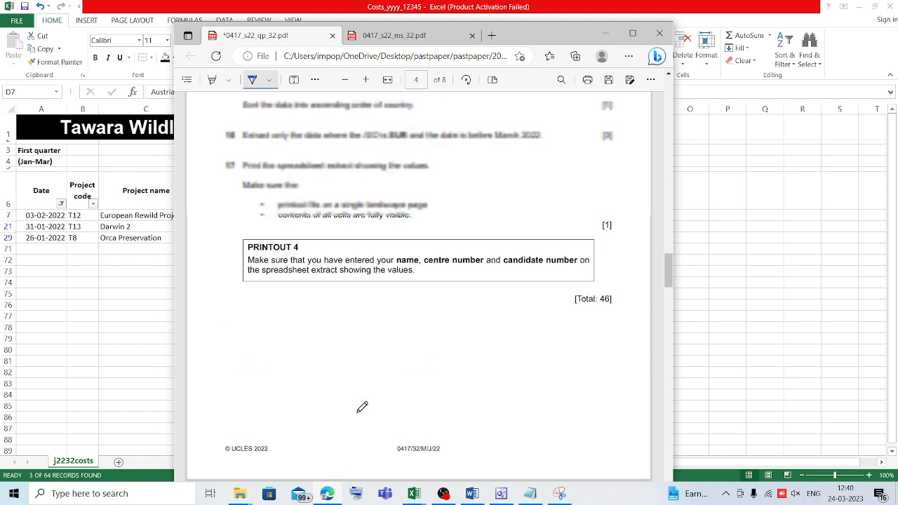
pyautogui.moveTo(545, 314)
pyautogui.mouseDown()
pyautogui.moveTo(630, 314)
pyautogui.moveTo(605, 316)
pyautogui.mouseUp()
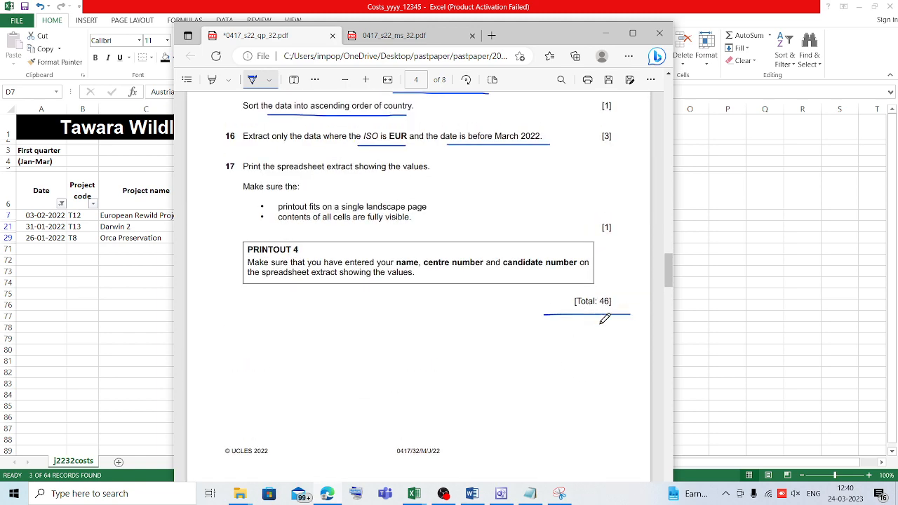
# - Underline the Paper 3 Data Analysis title, the component number 32 and the May/June 2022 session on the paper's cover page
pyautogui.moveTo(669, 271); pyautogui.dragTo(669, 90)
pyautogui.moveTo(232, 247); pyautogui.dragTo(304, 247)
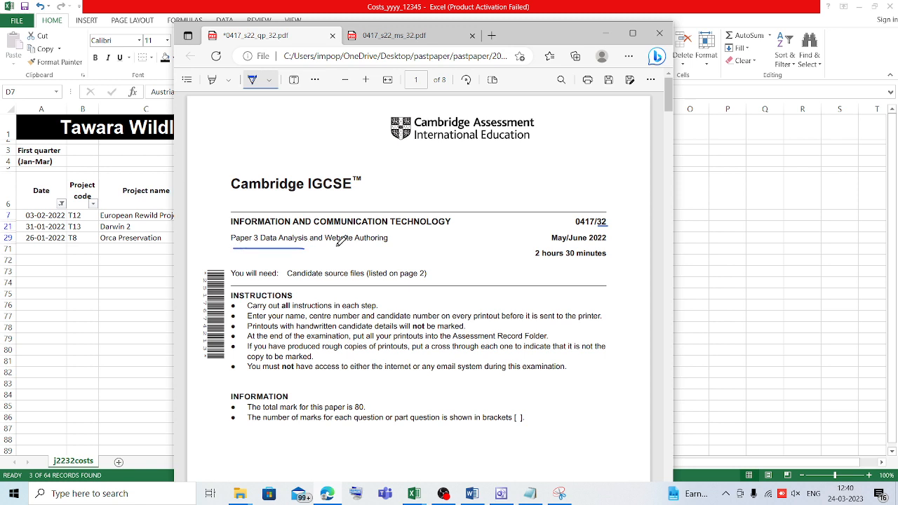
pyautogui.moveTo(559, 246)
pyautogui.mouseDown()
pyautogui.moveTo(616, 247)
pyautogui.moveTo(597, 225)
pyautogui.mouseUp()
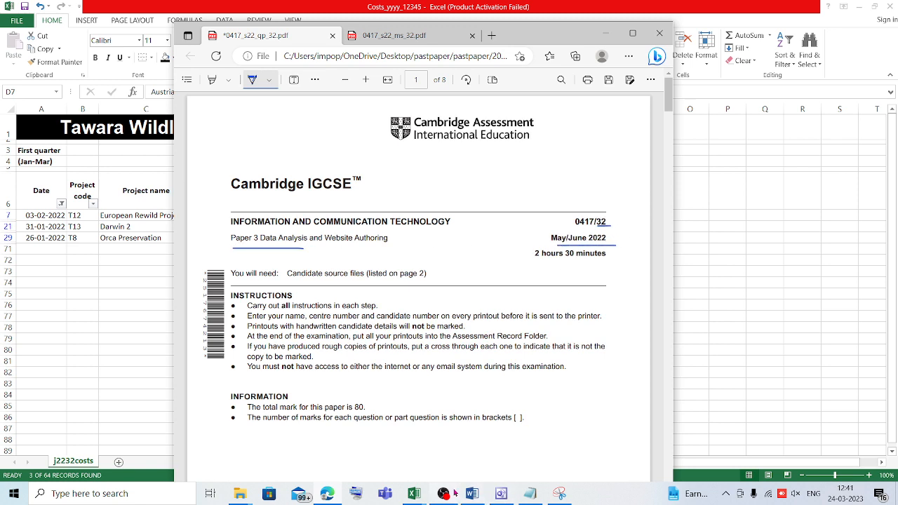